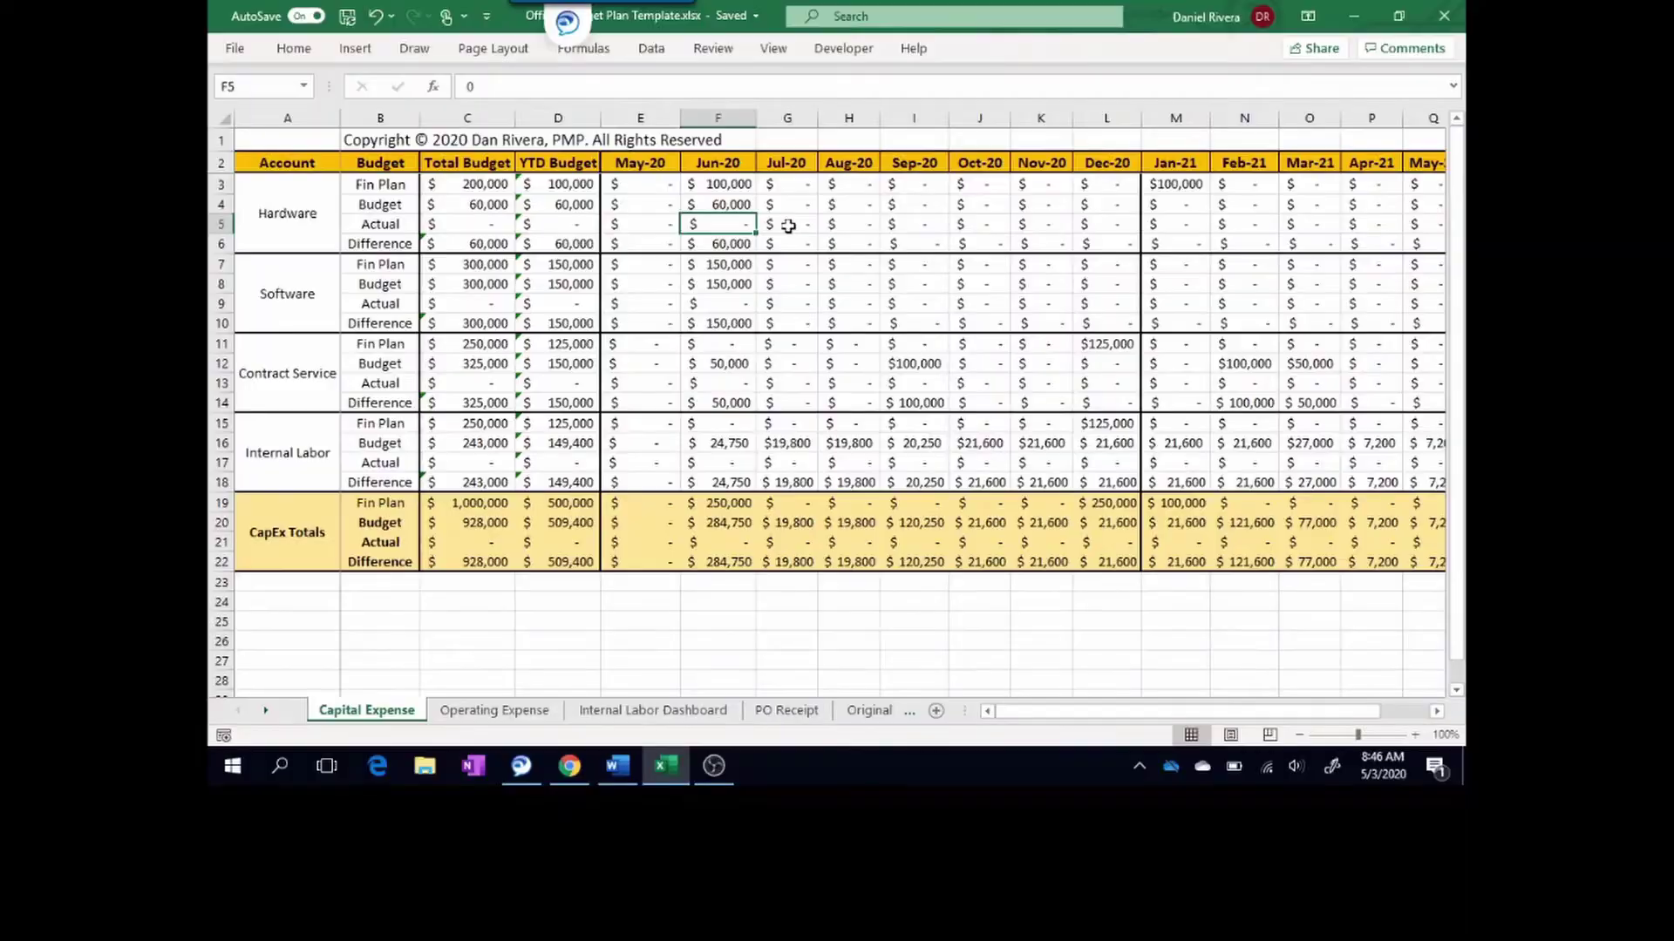
Enter 60000 as the Jun-20 Hardware Actual on the Capital Expense sheet.
{"action": "type", "text": "60000"}
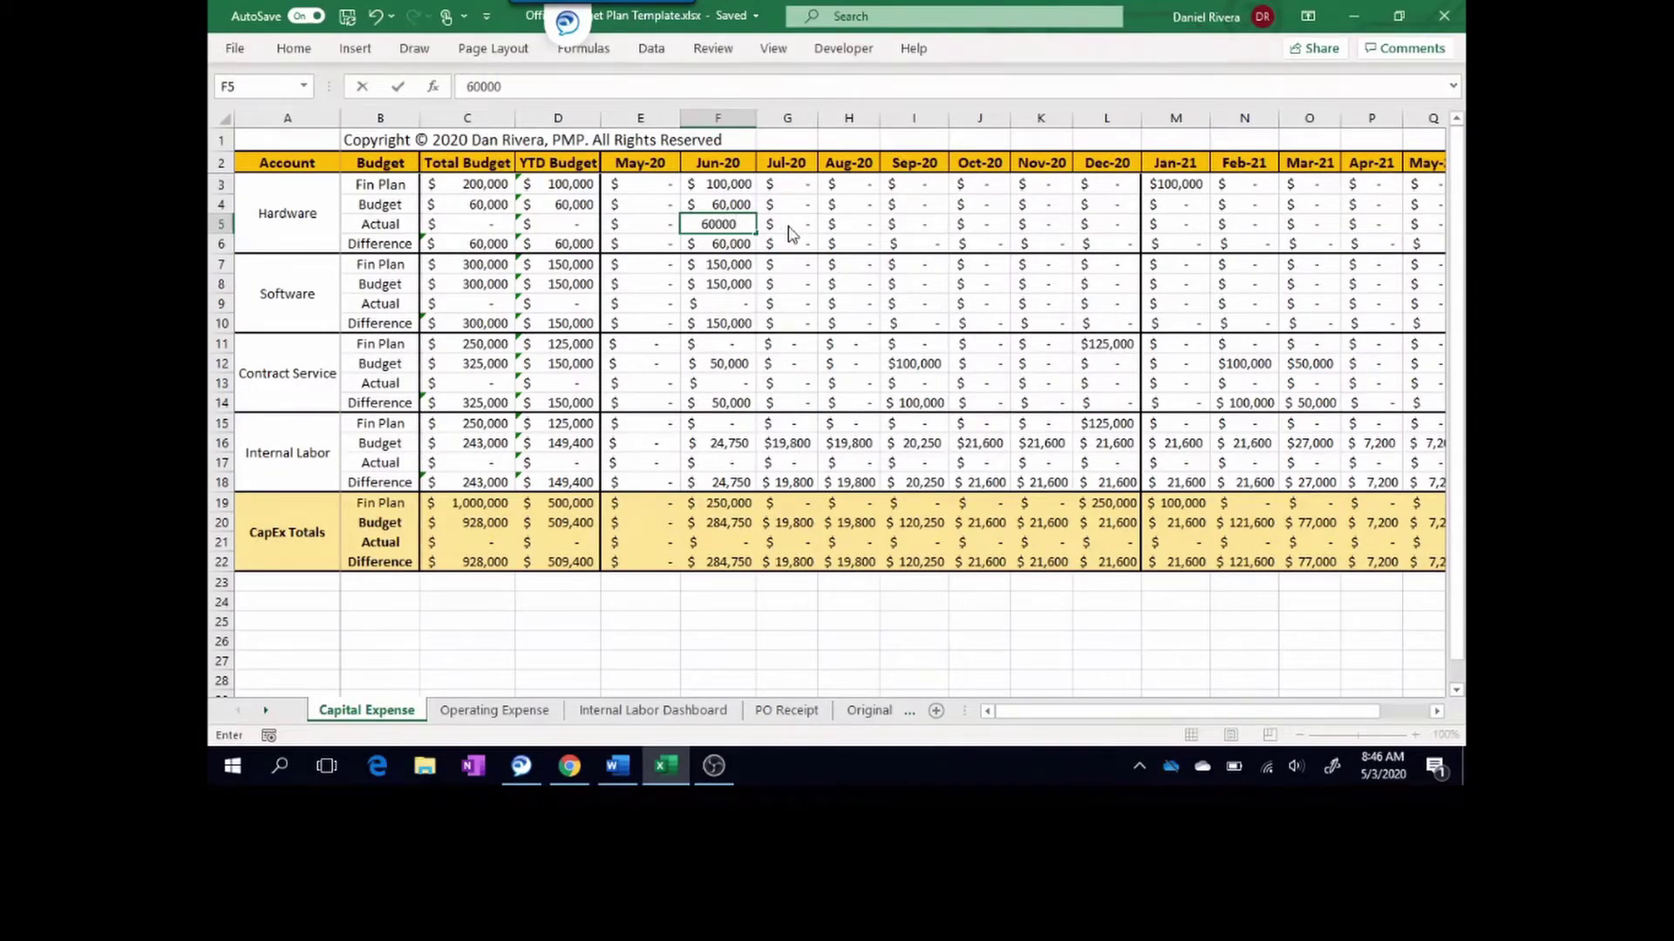
{"action": "key", "text": "Return"}
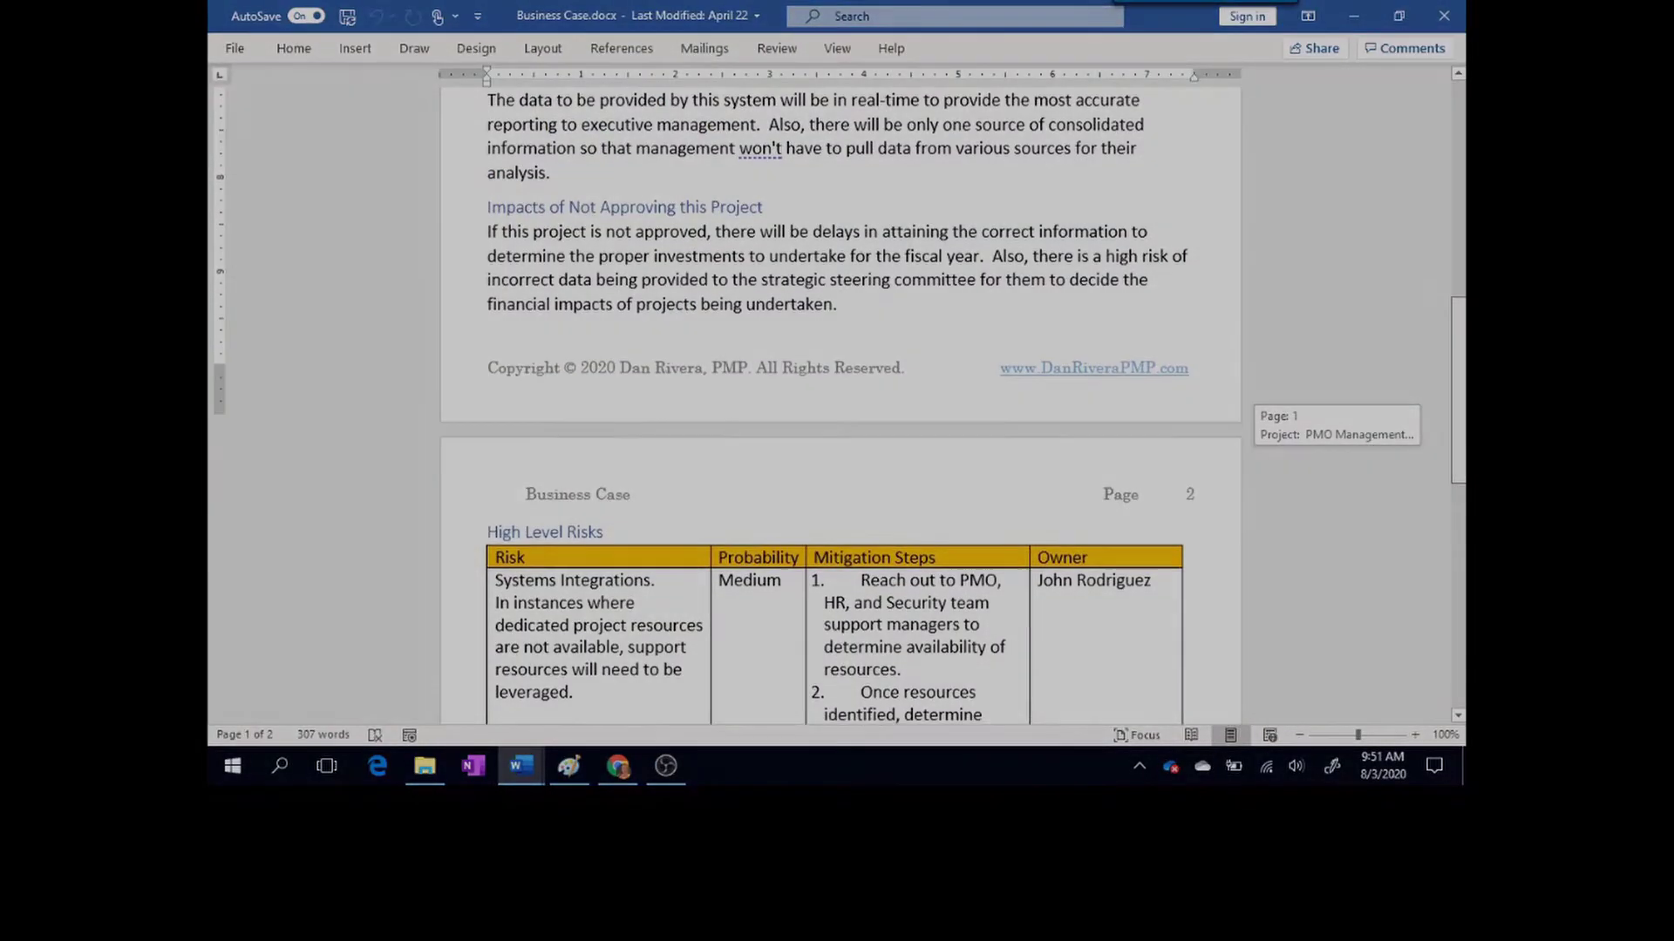
{"action": "scroll", "coordinate": [836, 392], "scroll_direction": "down", "scroll_amount": 5}
{"action": "left_click_drag", "start_coordinate": [1458, 459], "coordinate": [1459, 507]}
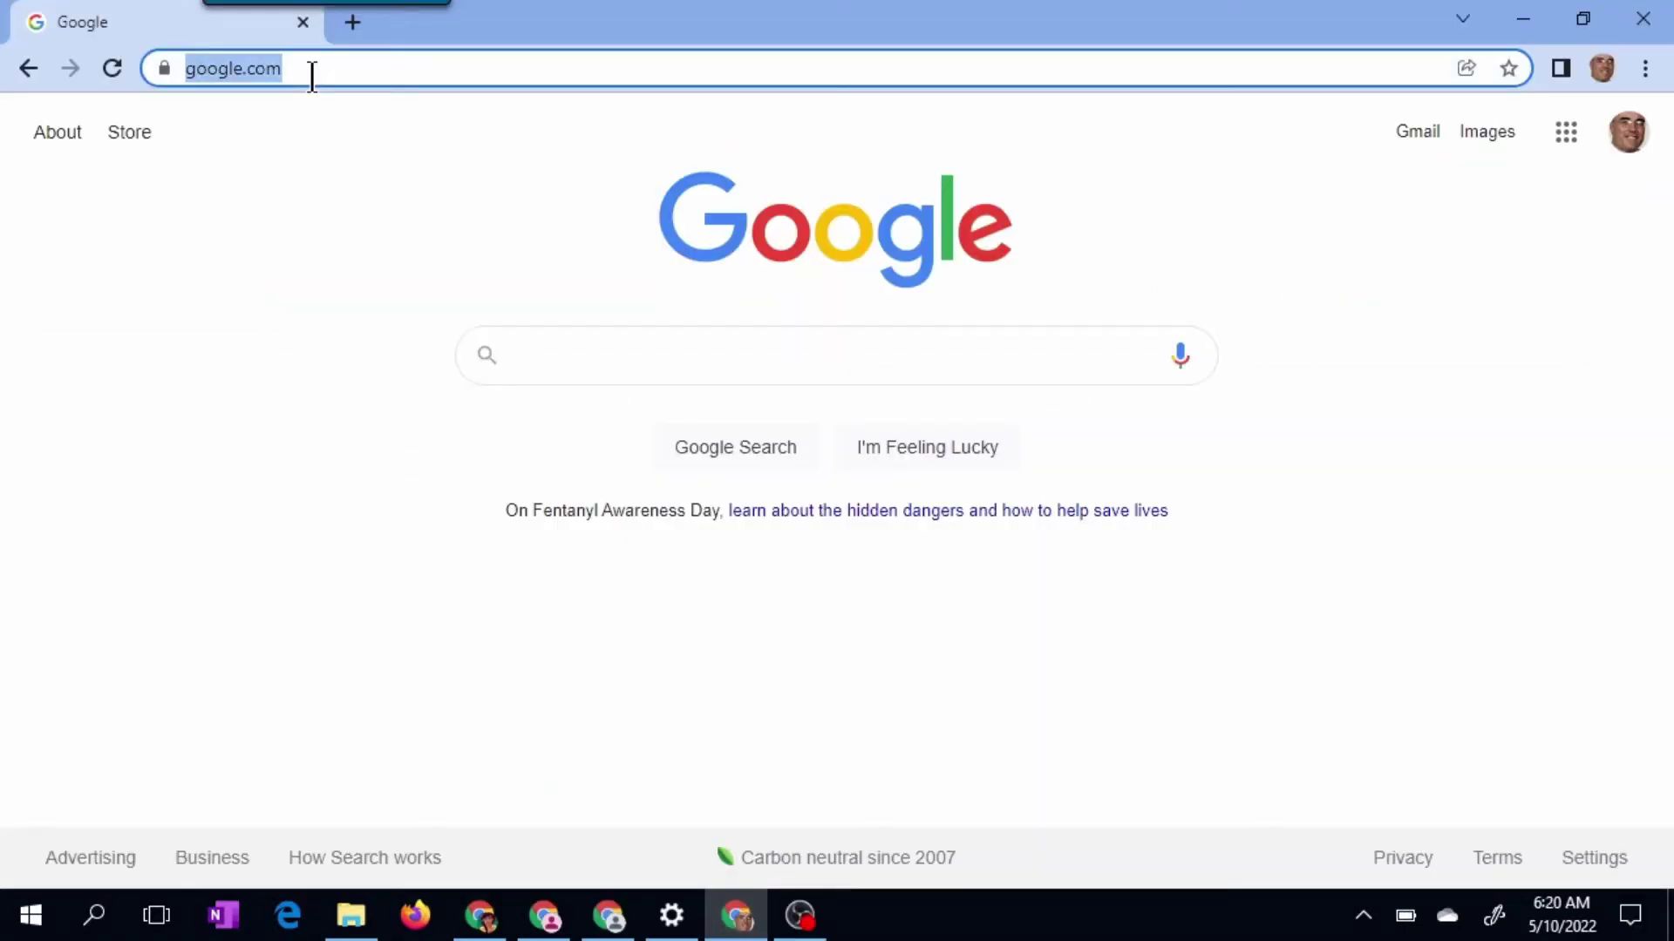
{"action": "type", "text": "www."}
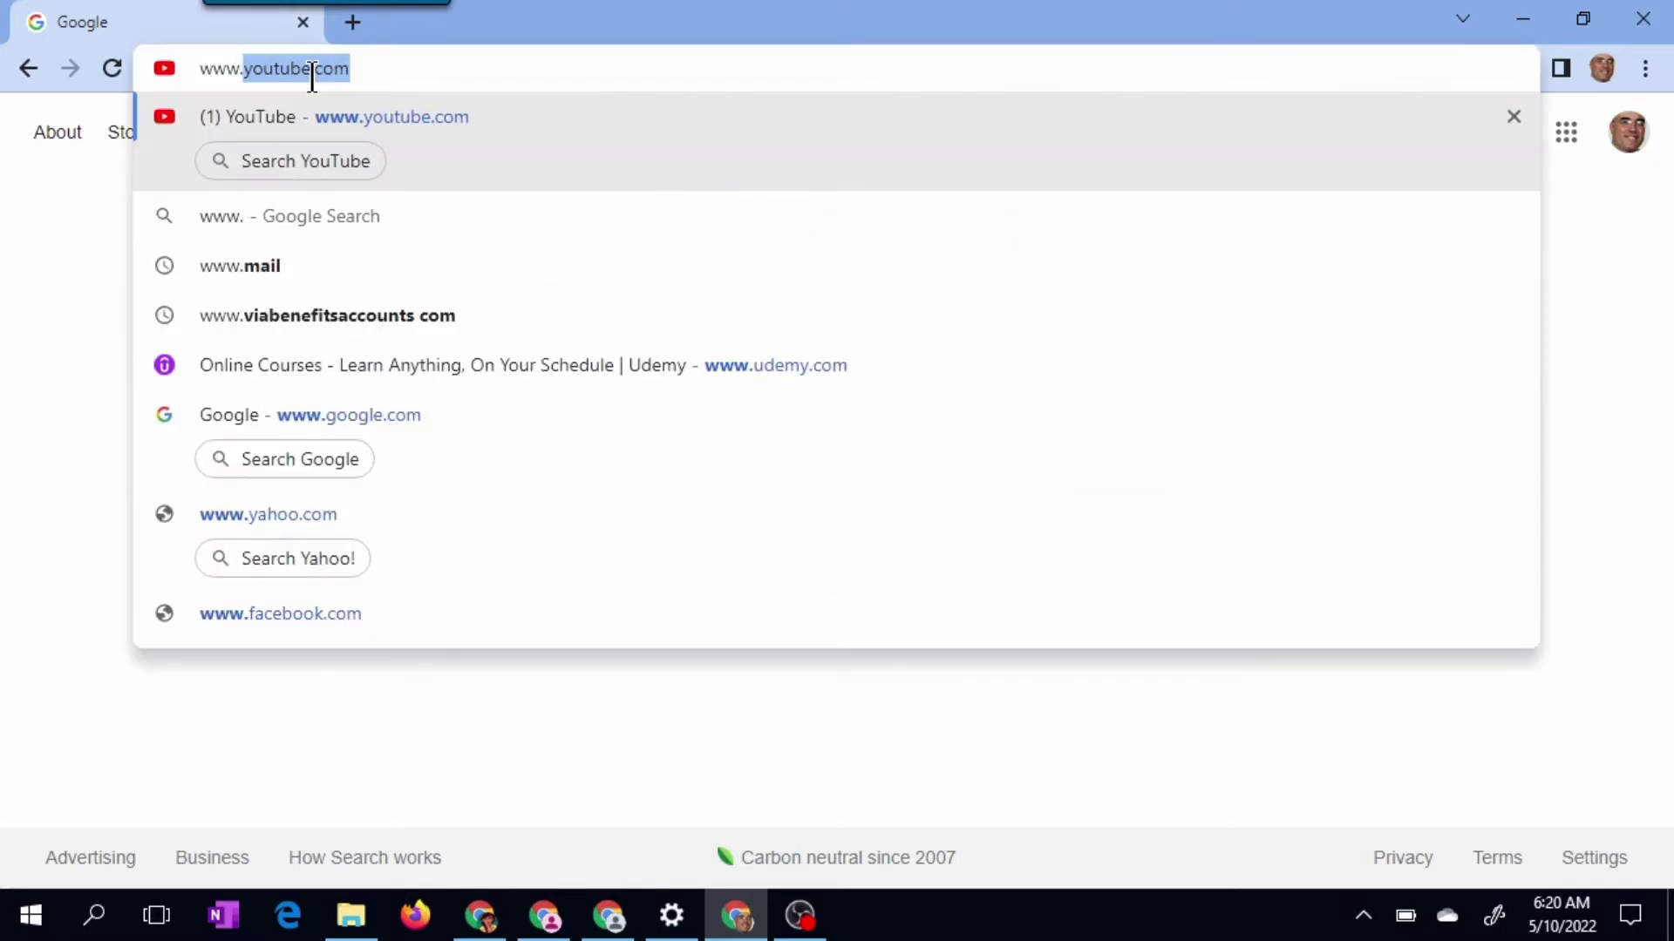
{"action": "type", "text": "atlassian.c"}
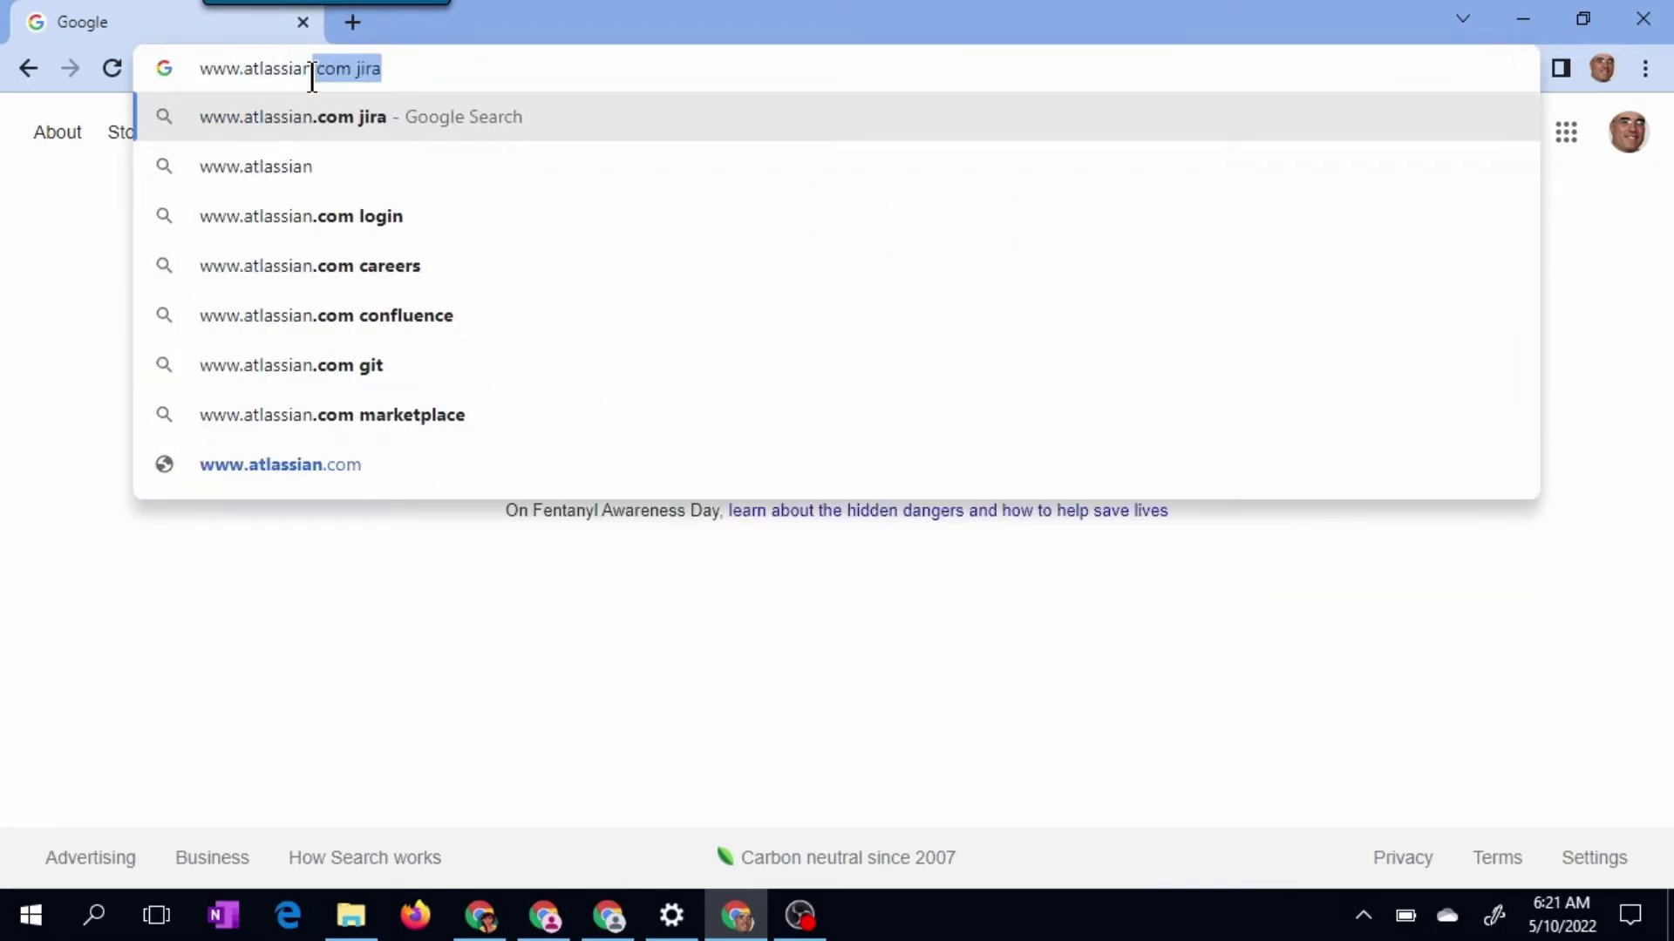
{"action": "type", "text": "om"}
{"action": "key", "text": "Return"}
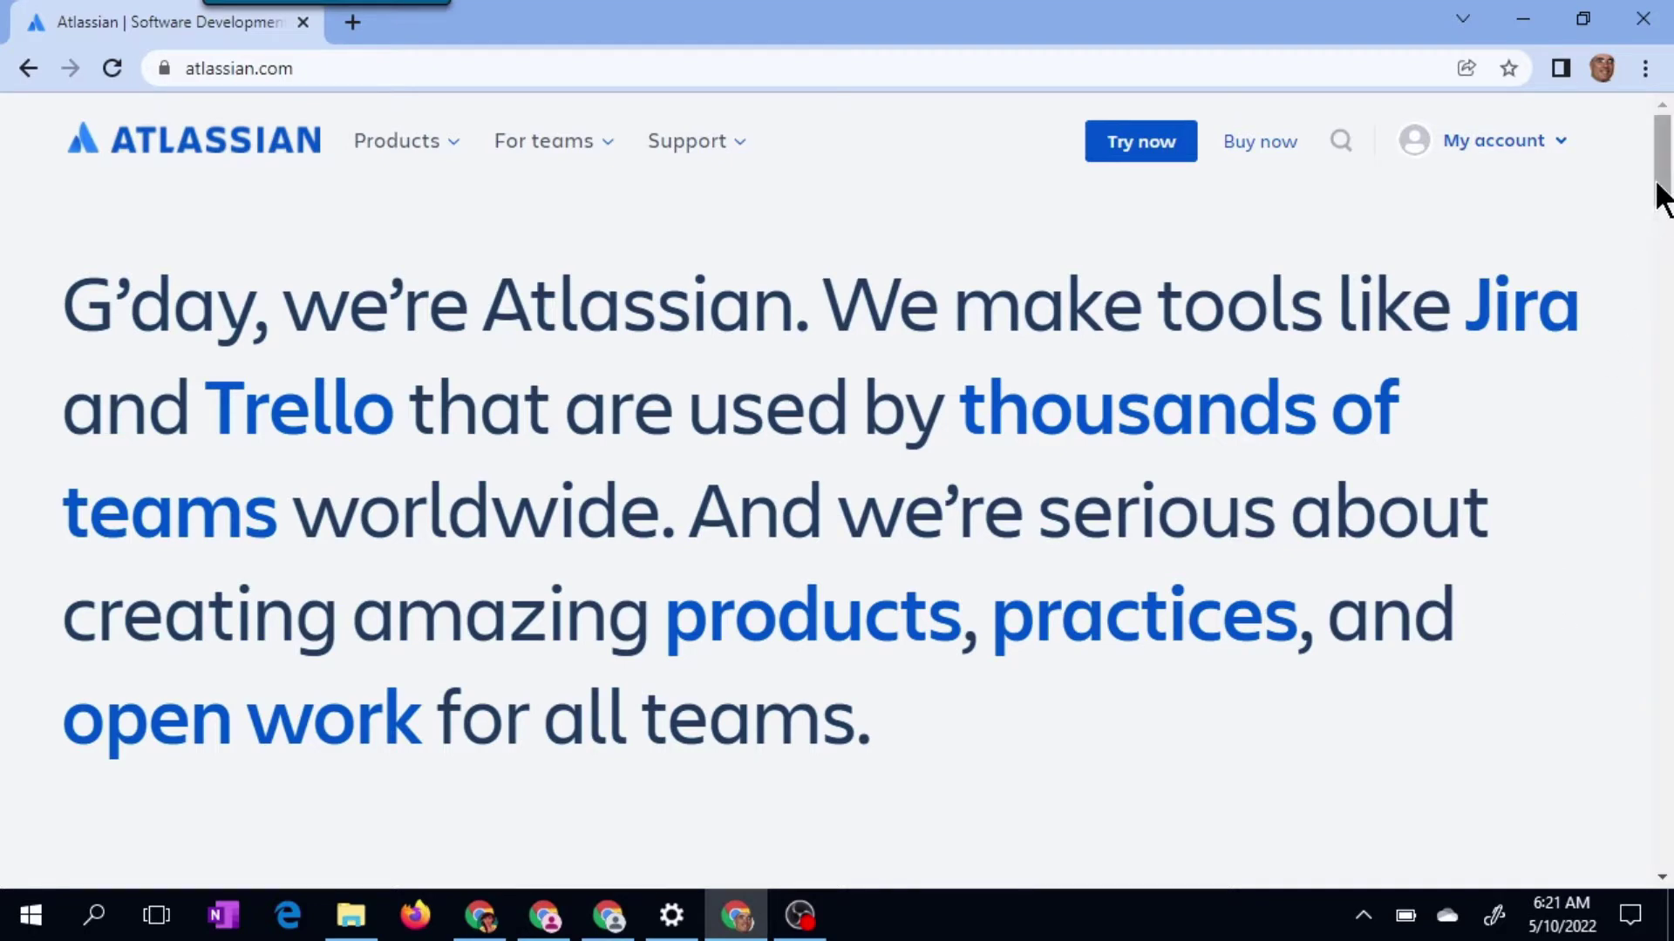
Open Atlassian's free product trials and choose the cloud trial of Jira Software.
{"action": "mouse_move", "coordinate": [1661, 190]}
{"action": "left_mouse_down"}
{"action": "mouse_move", "coordinate": [1663, 213]}
{"action": "mouse_move", "coordinate": [1666, 149]}
{"action": "mouse_move", "coordinate": [1665, 244]}
{"action": "mouse_move", "coordinate": [1665, 190]}
{"action": "left_mouse_up"}
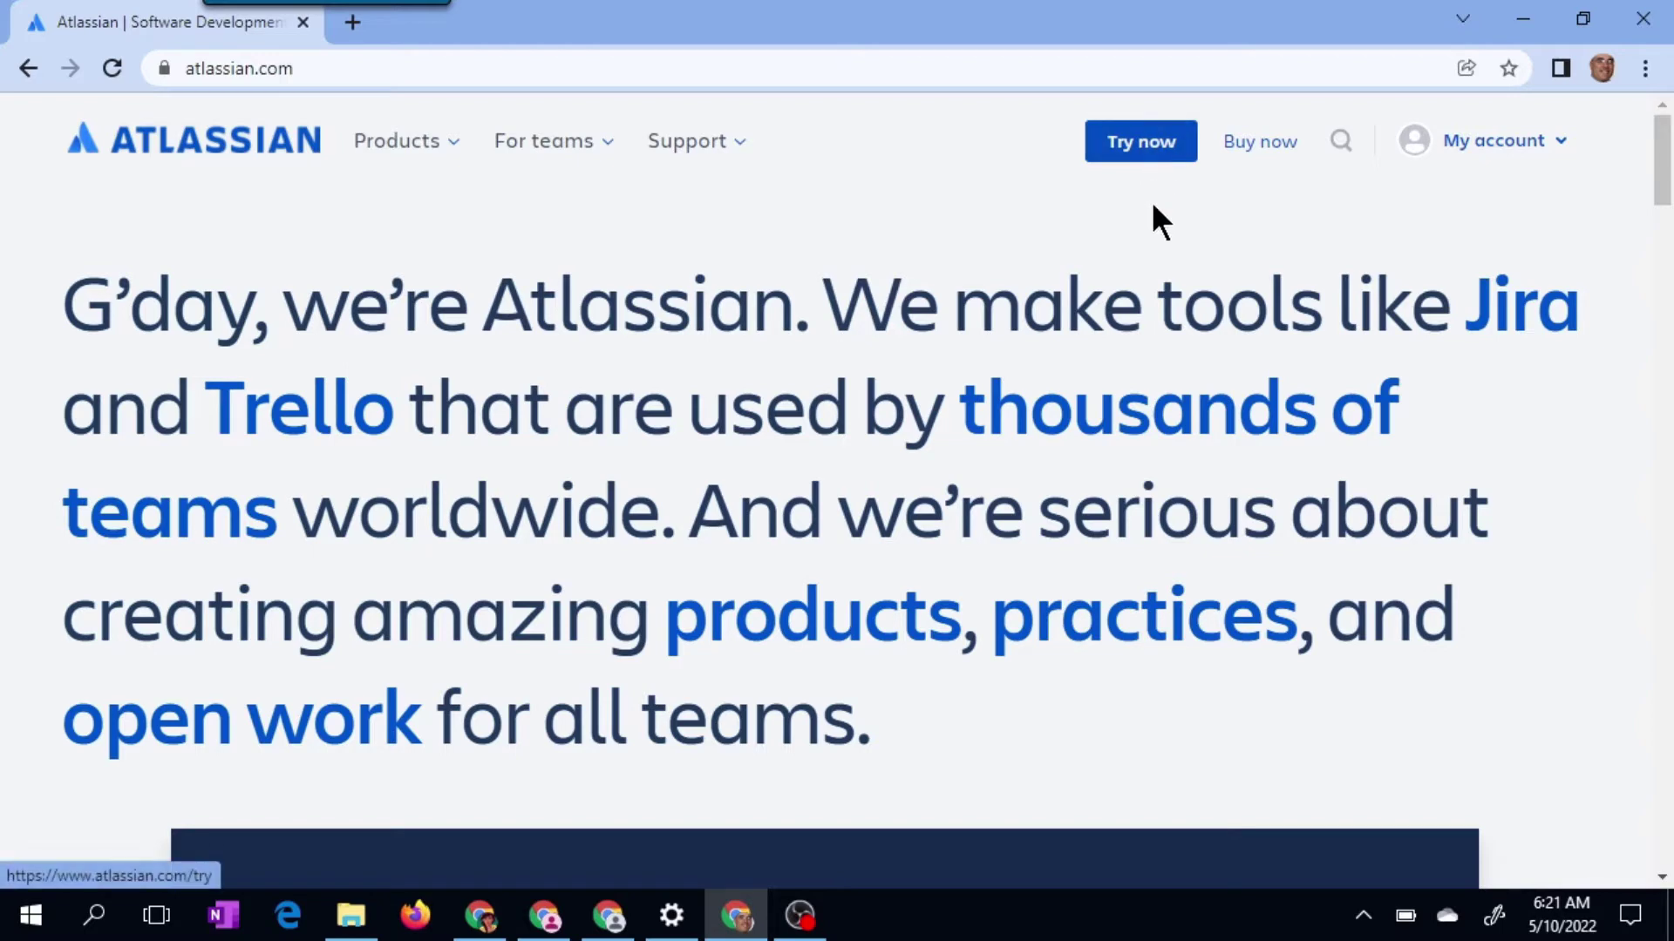
{"action": "left_click", "coordinate": [1143, 152]}
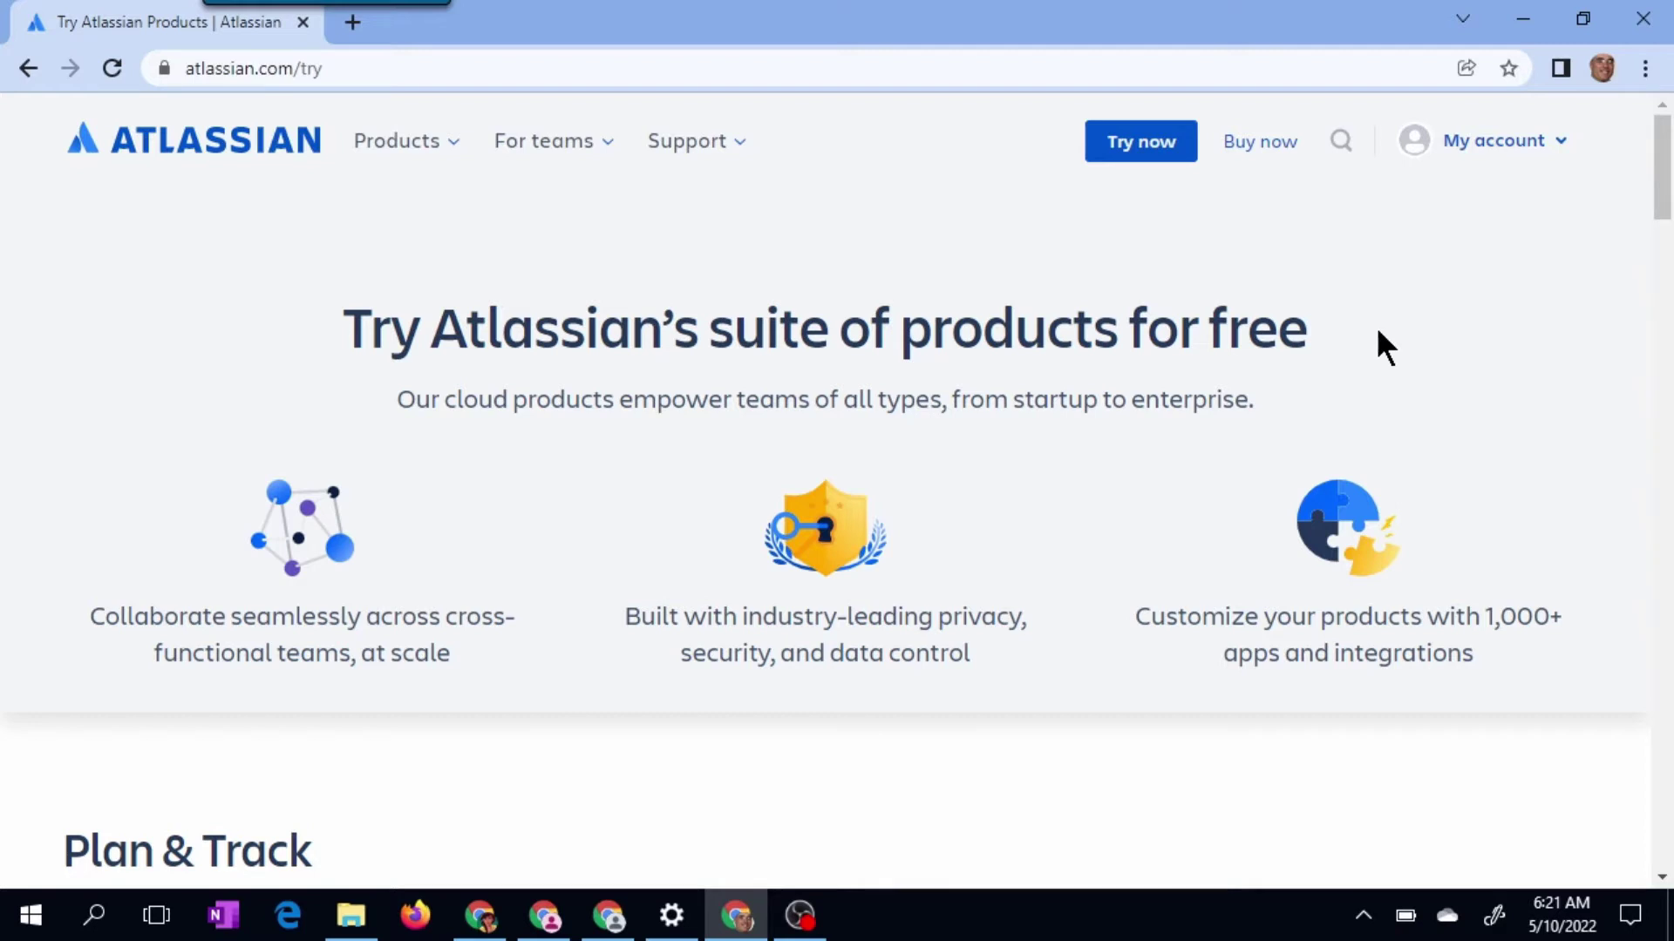
{"action": "scroll", "coordinate": [1379, 332], "scroll_direction": "down", "scroll_amount": 2}
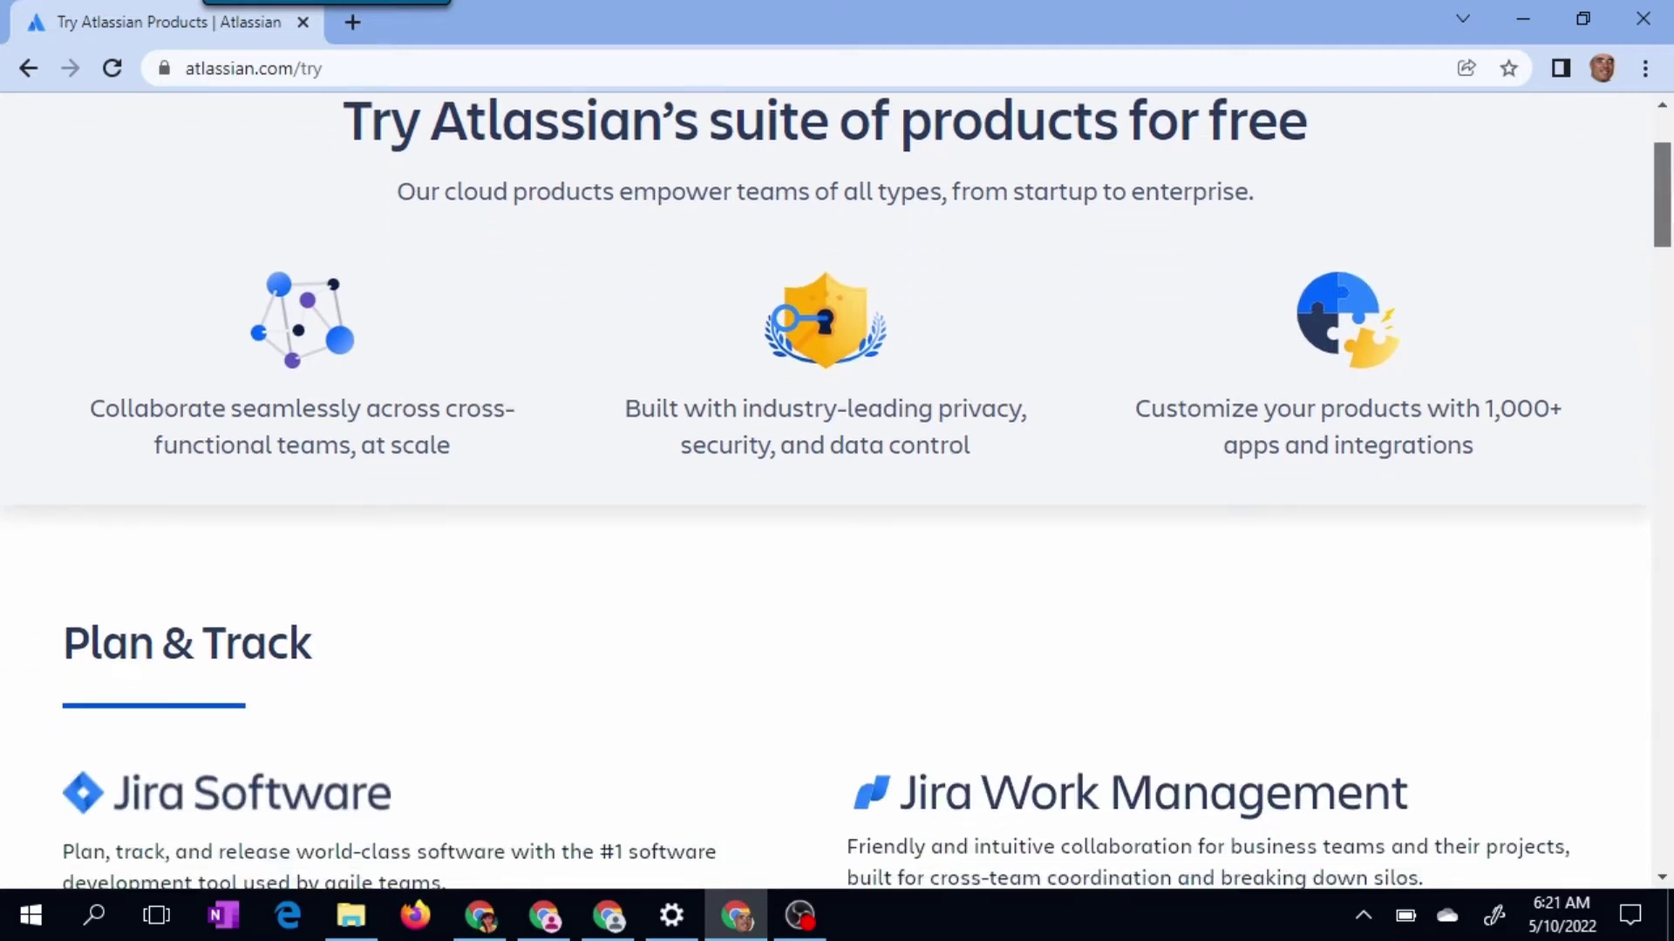
{"action": "scroll", "coordinate": [837, 484], "scroll_direction": "down", "scroll_amount": 2}
{"action": "scroll", "coordinate": [826, 363], "scroll_direction": "down", "scroll_amount": 2}
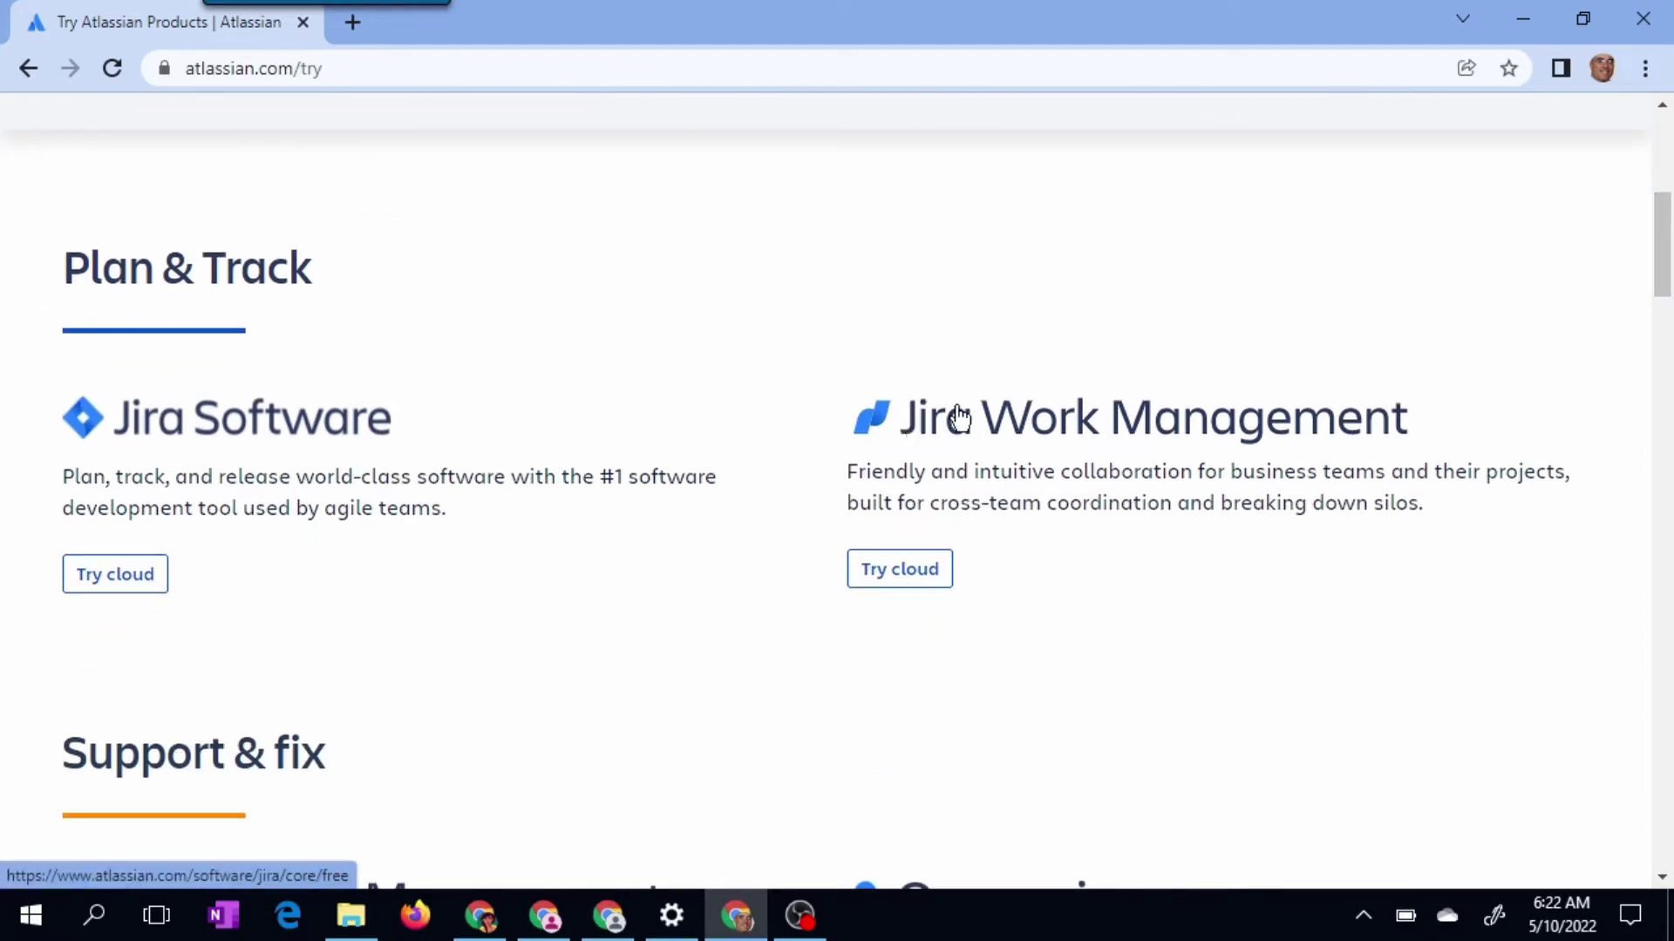
{"action": "left_click_drag", "start_coordinate": [1670, 244], "coordinate": [1669, 393]}
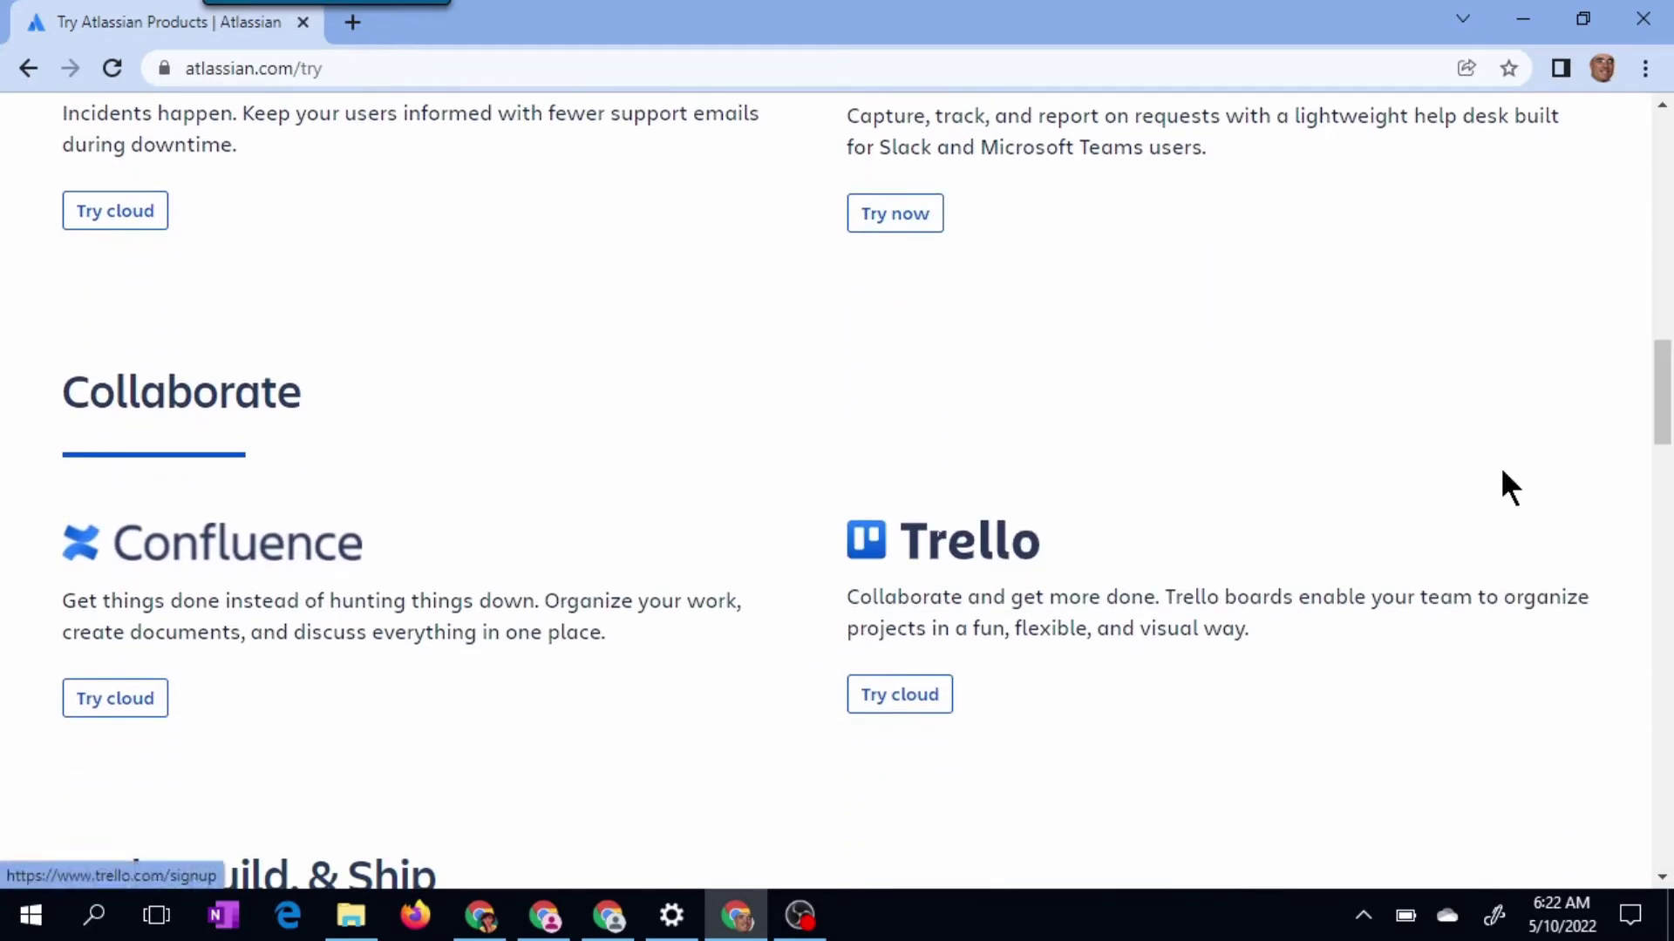
{"action": "left_click_drag", "start_coordinate": [1665, 410], "coordinate": [1669, 249]}
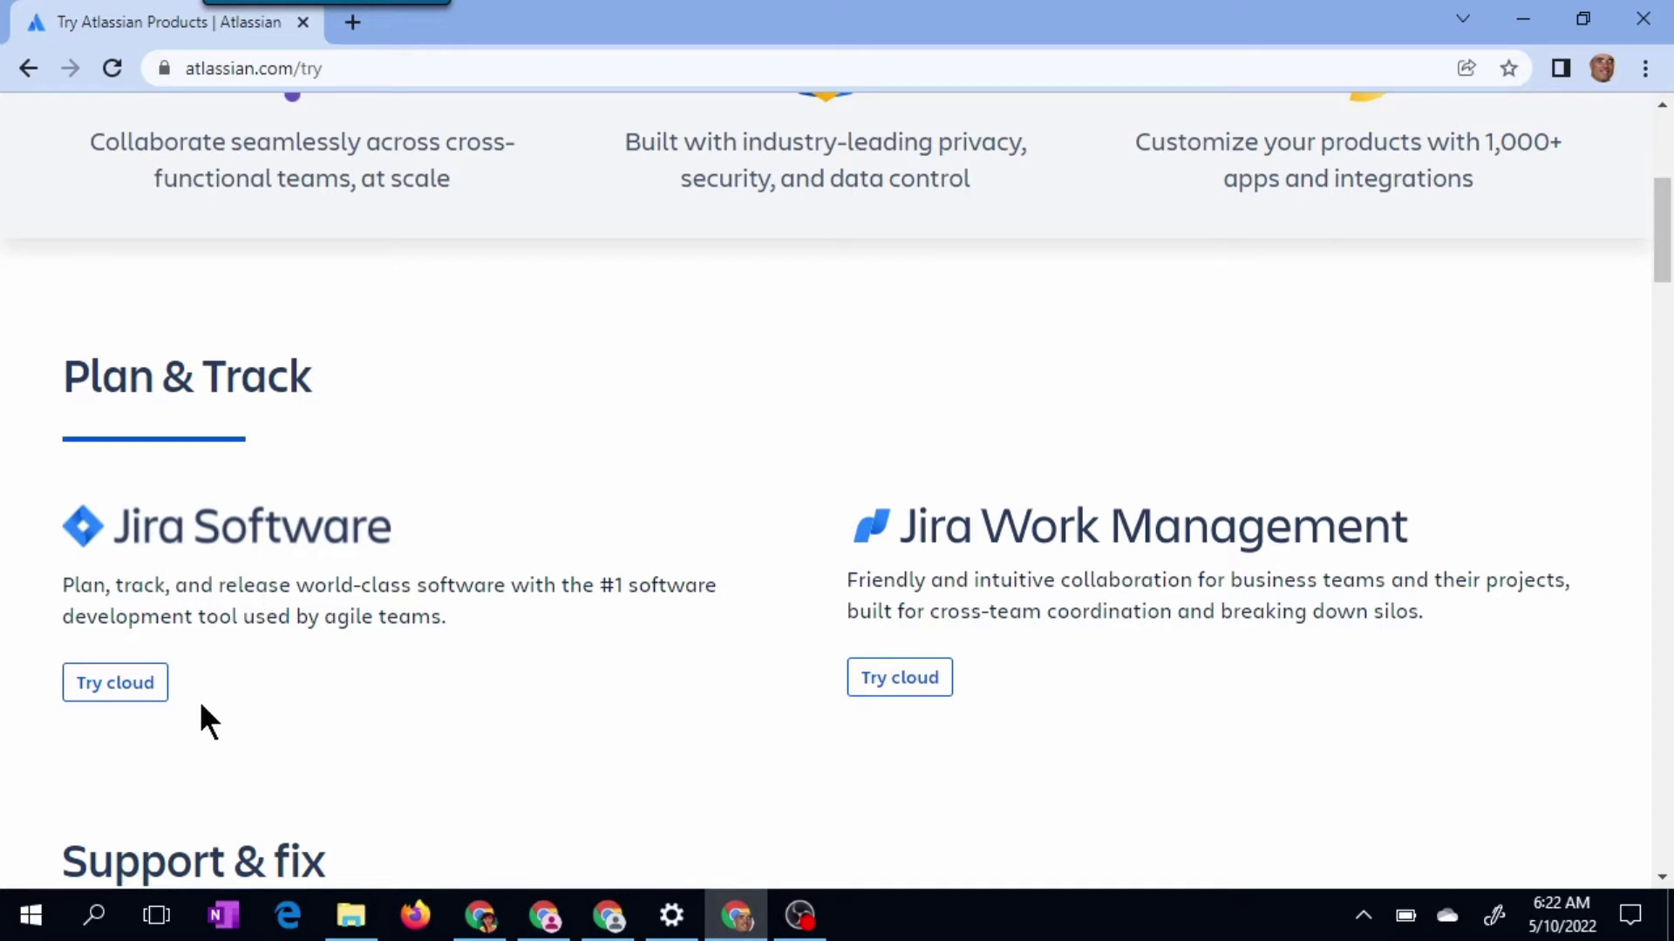
{"action": "left_click", "coordinate": [144, 694]}
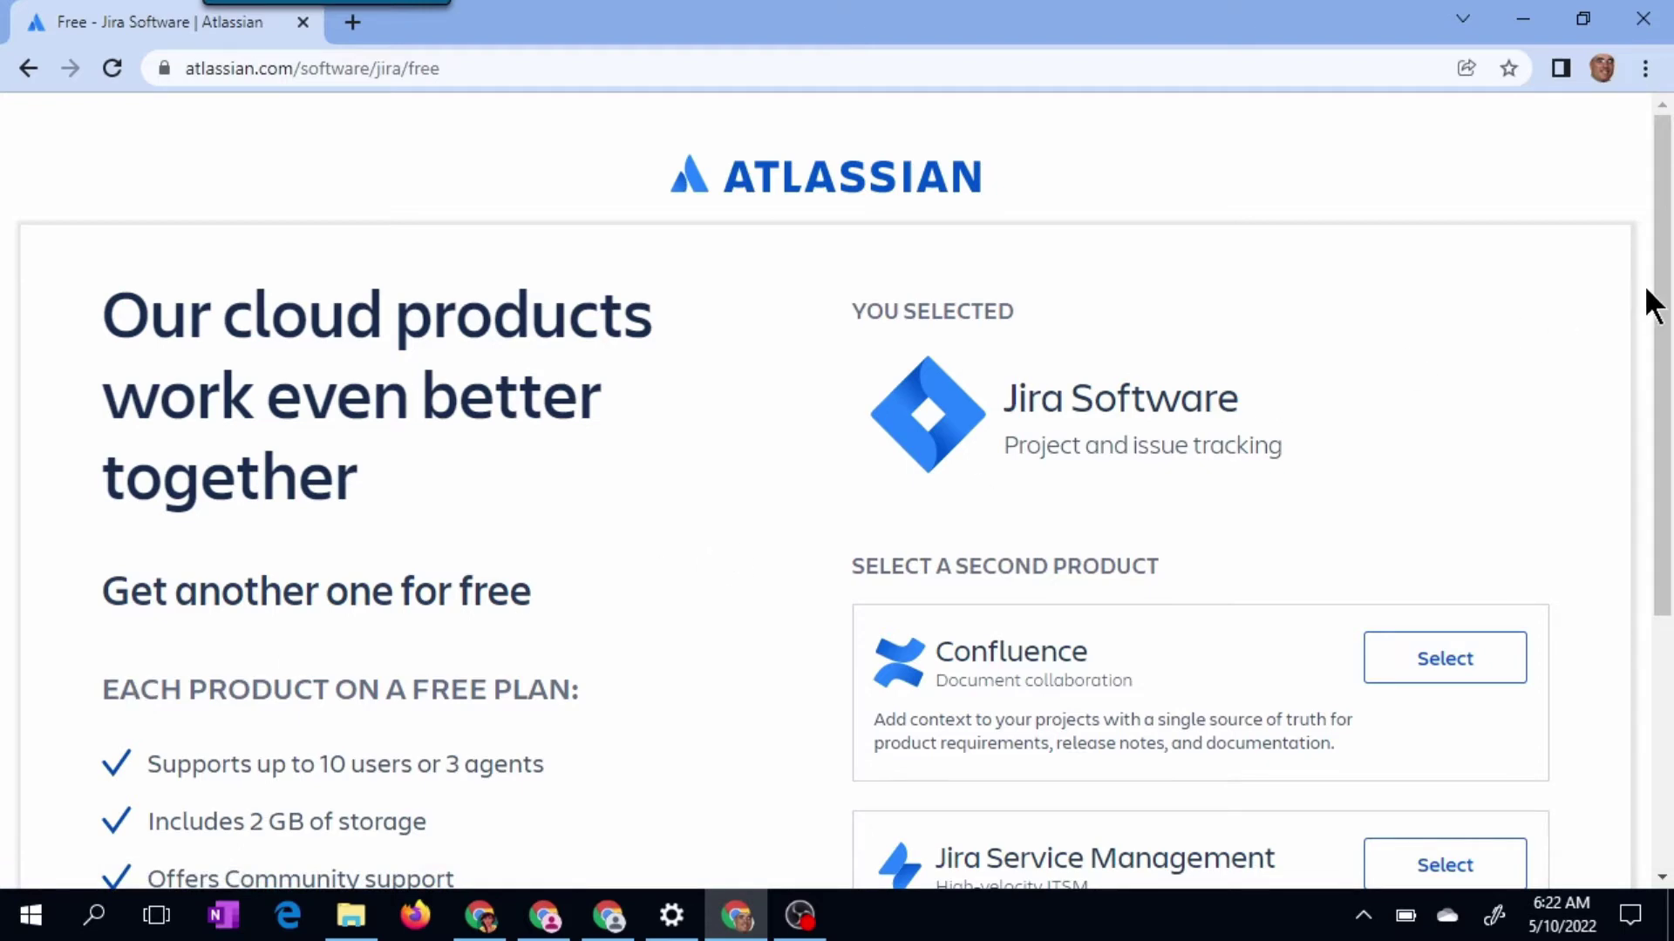
Add Confluence as the second free product alongside Jira Software and continue to the sign-up.
{"action": "left_click_drag", "start_coordinate": [1659, 307], "coordinate": [1660, 363]}
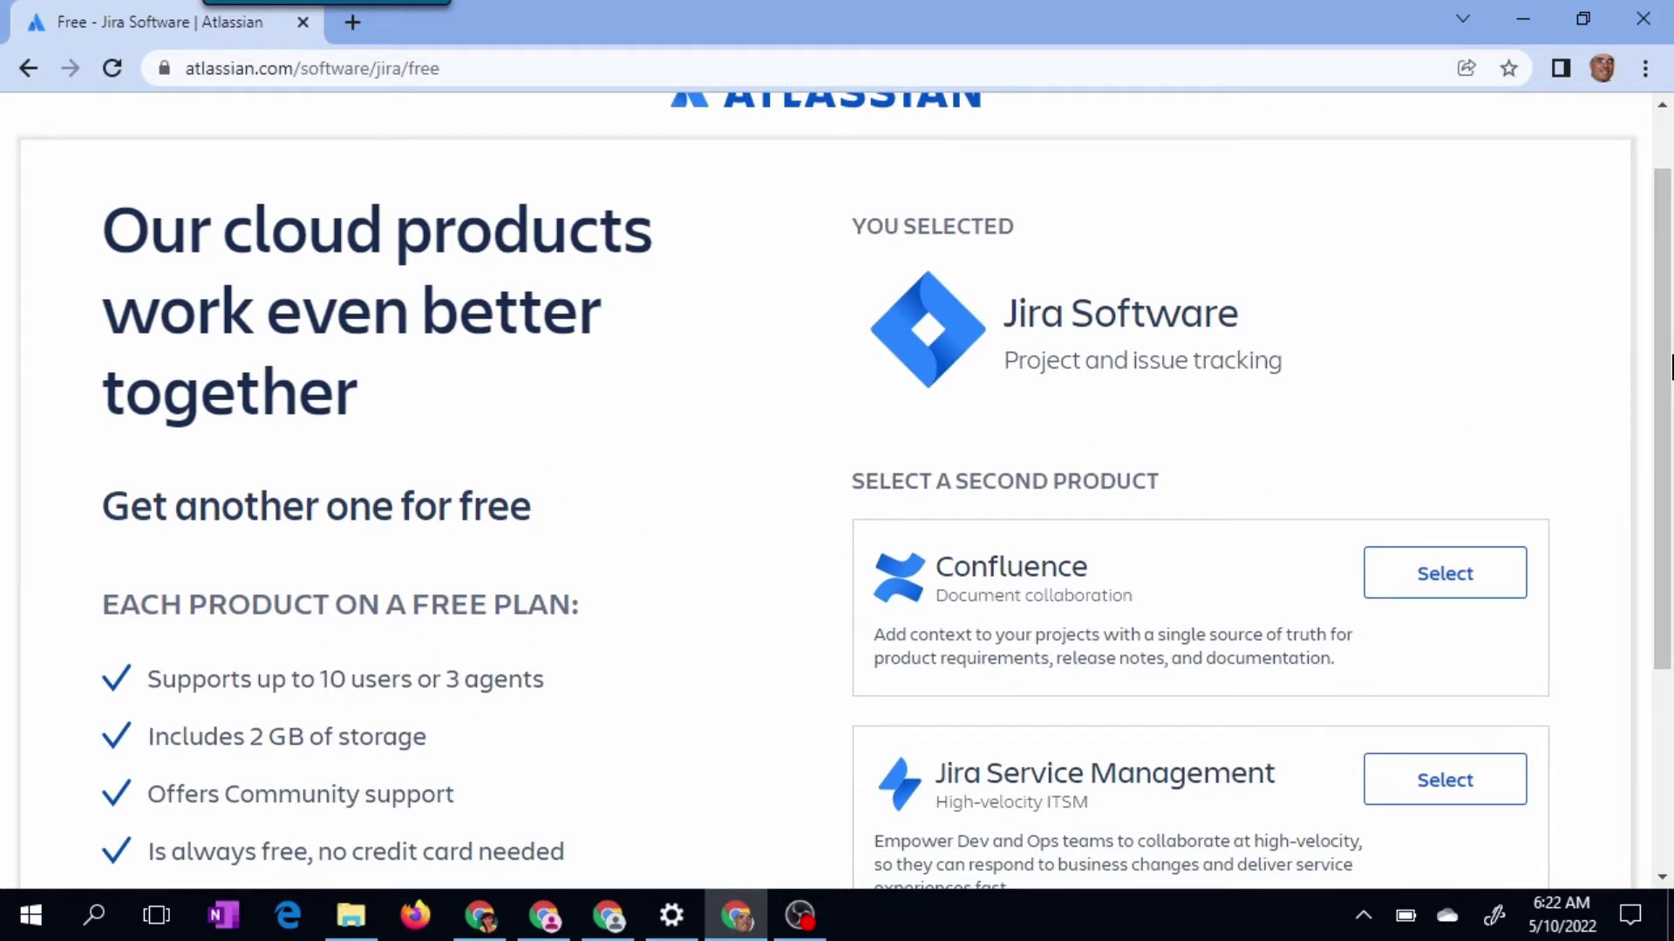
{"action": "left_click_drag", "start_coordinate": [1665, 297], "coordinate": [1668, 320]}
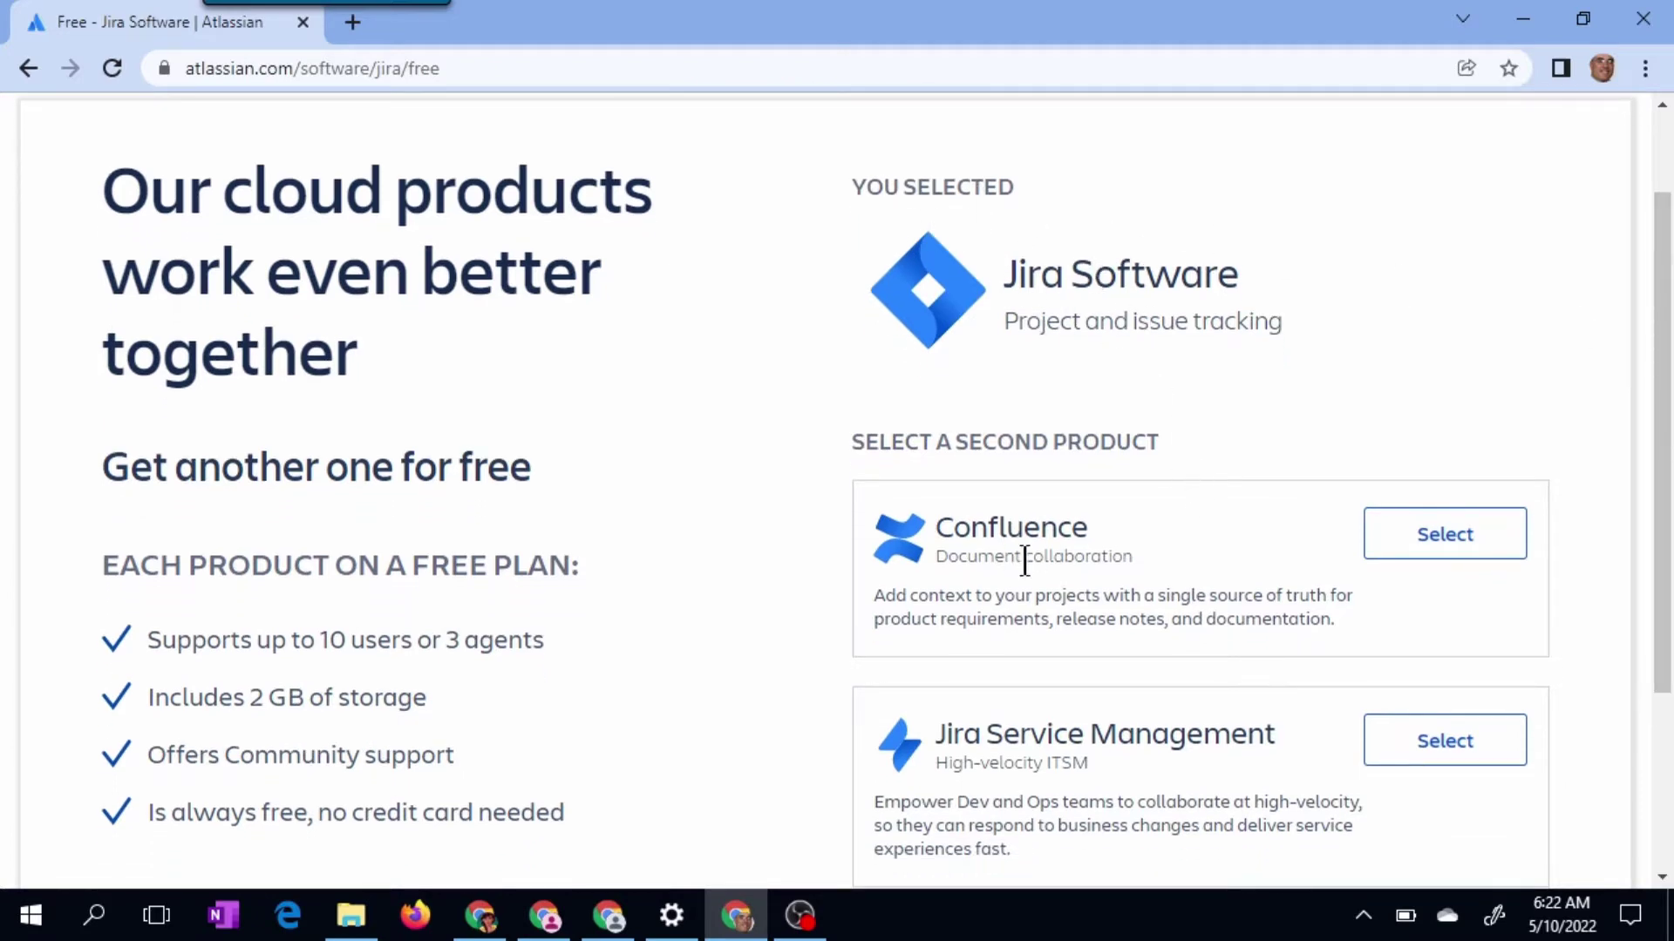
{"action": "left_click_drag", "start_coordinate": [1665, 468], "coordinate": [1666, 532]}
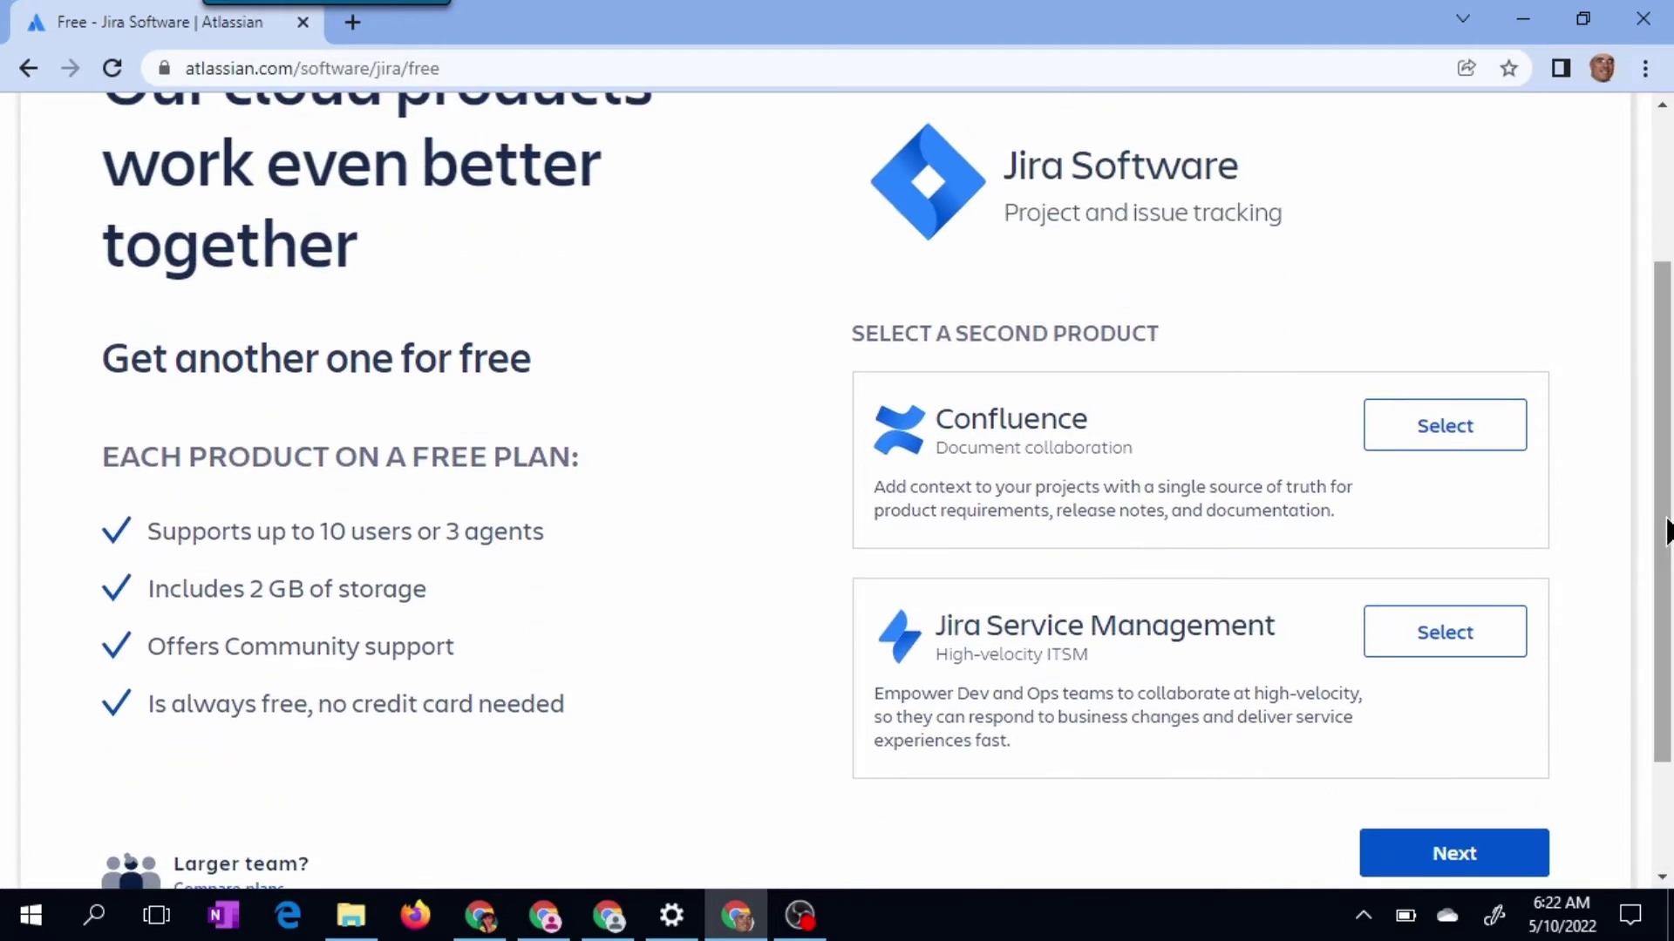
{"action": "left_click", "coordinate": [1430, 453]}
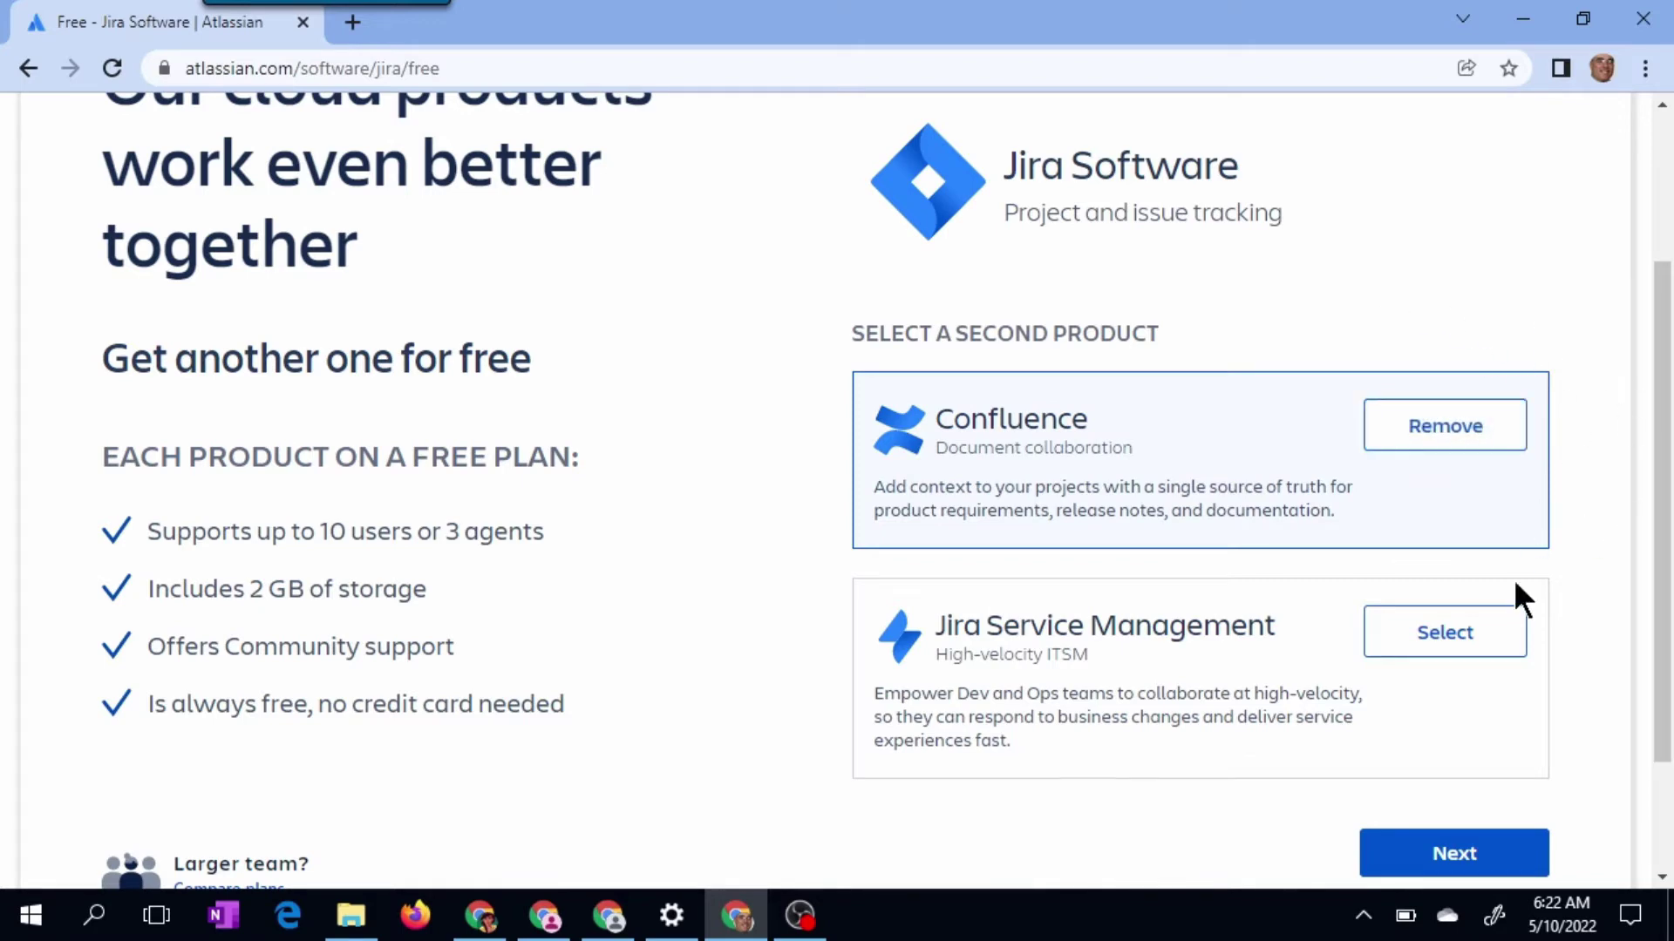
{"action": "scroll", "coordinate": [1661, 593], "scroll_direction": "down", "scroll_amount": 2}
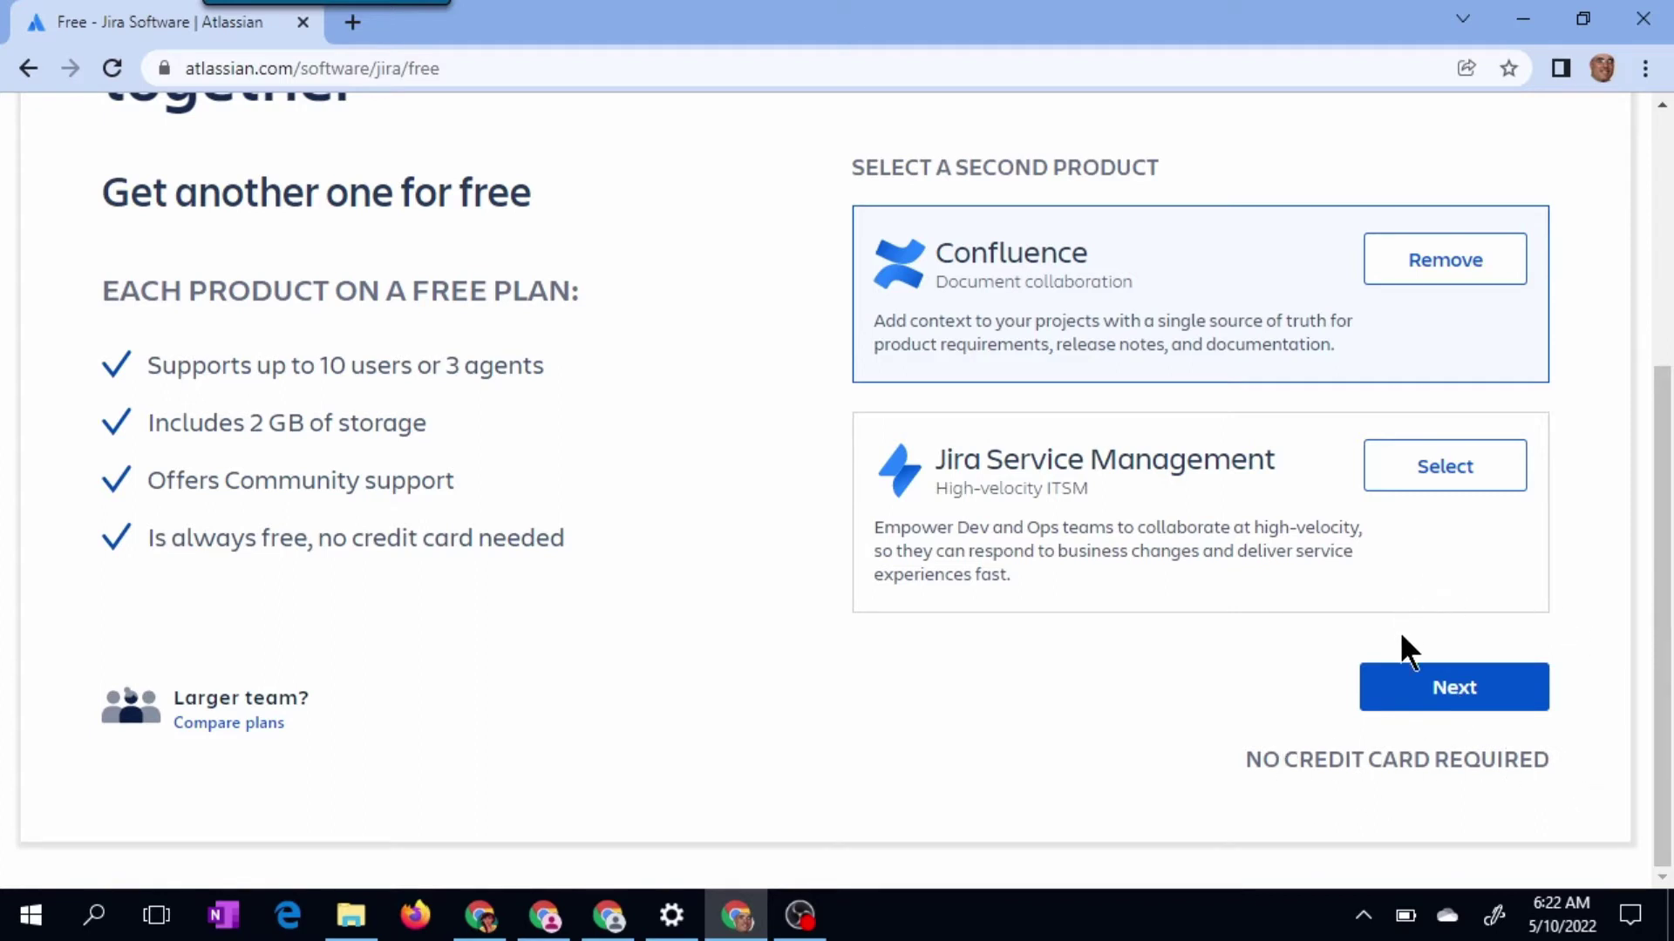
{"action": "left_click", "coordinate": [1453, 689]}
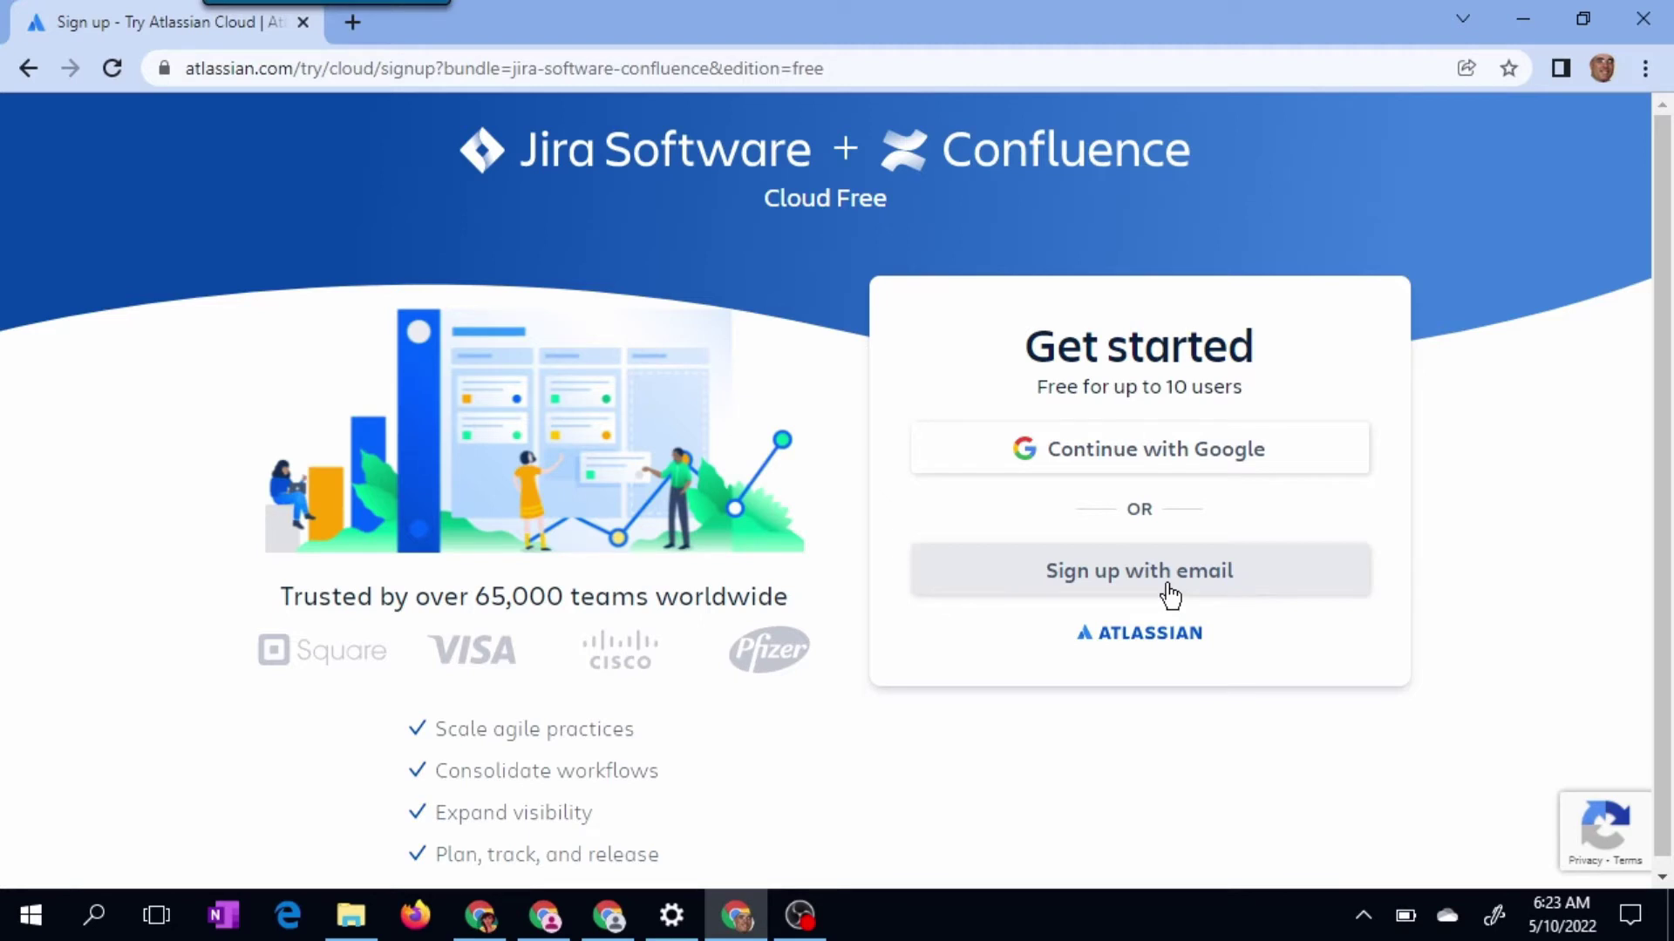
Sign up with Google using the existing Google account.
{"action": "left_click", "coordinate": [1159, 450]}
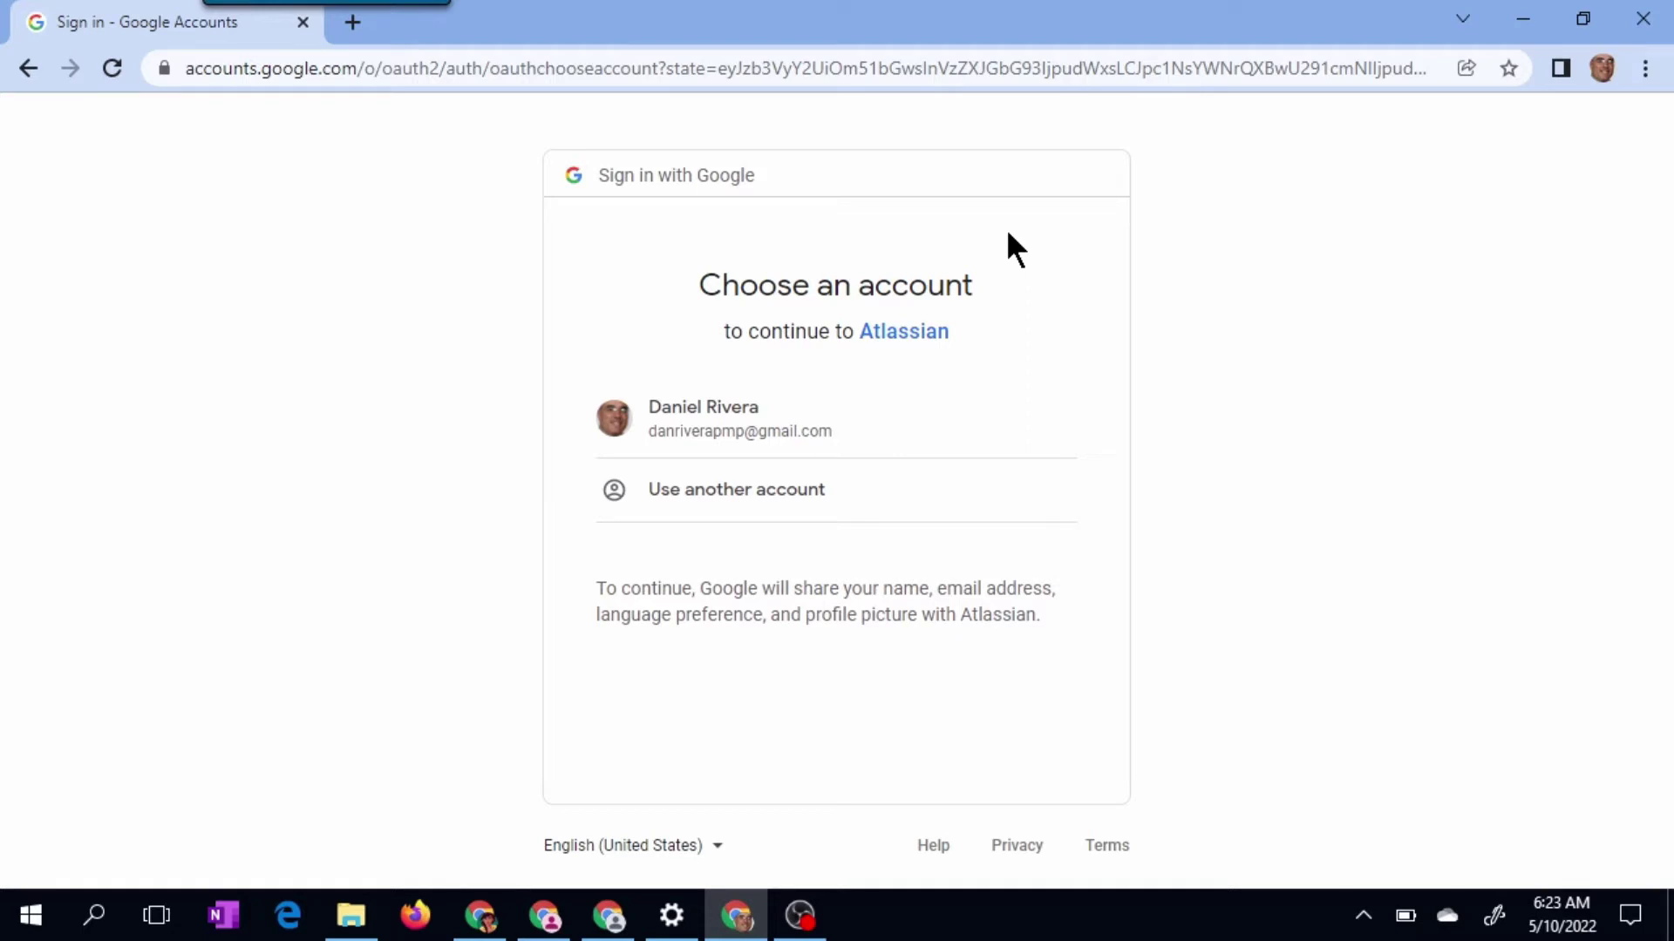
{"action": "left_click", "coordinate": [759, 433]}
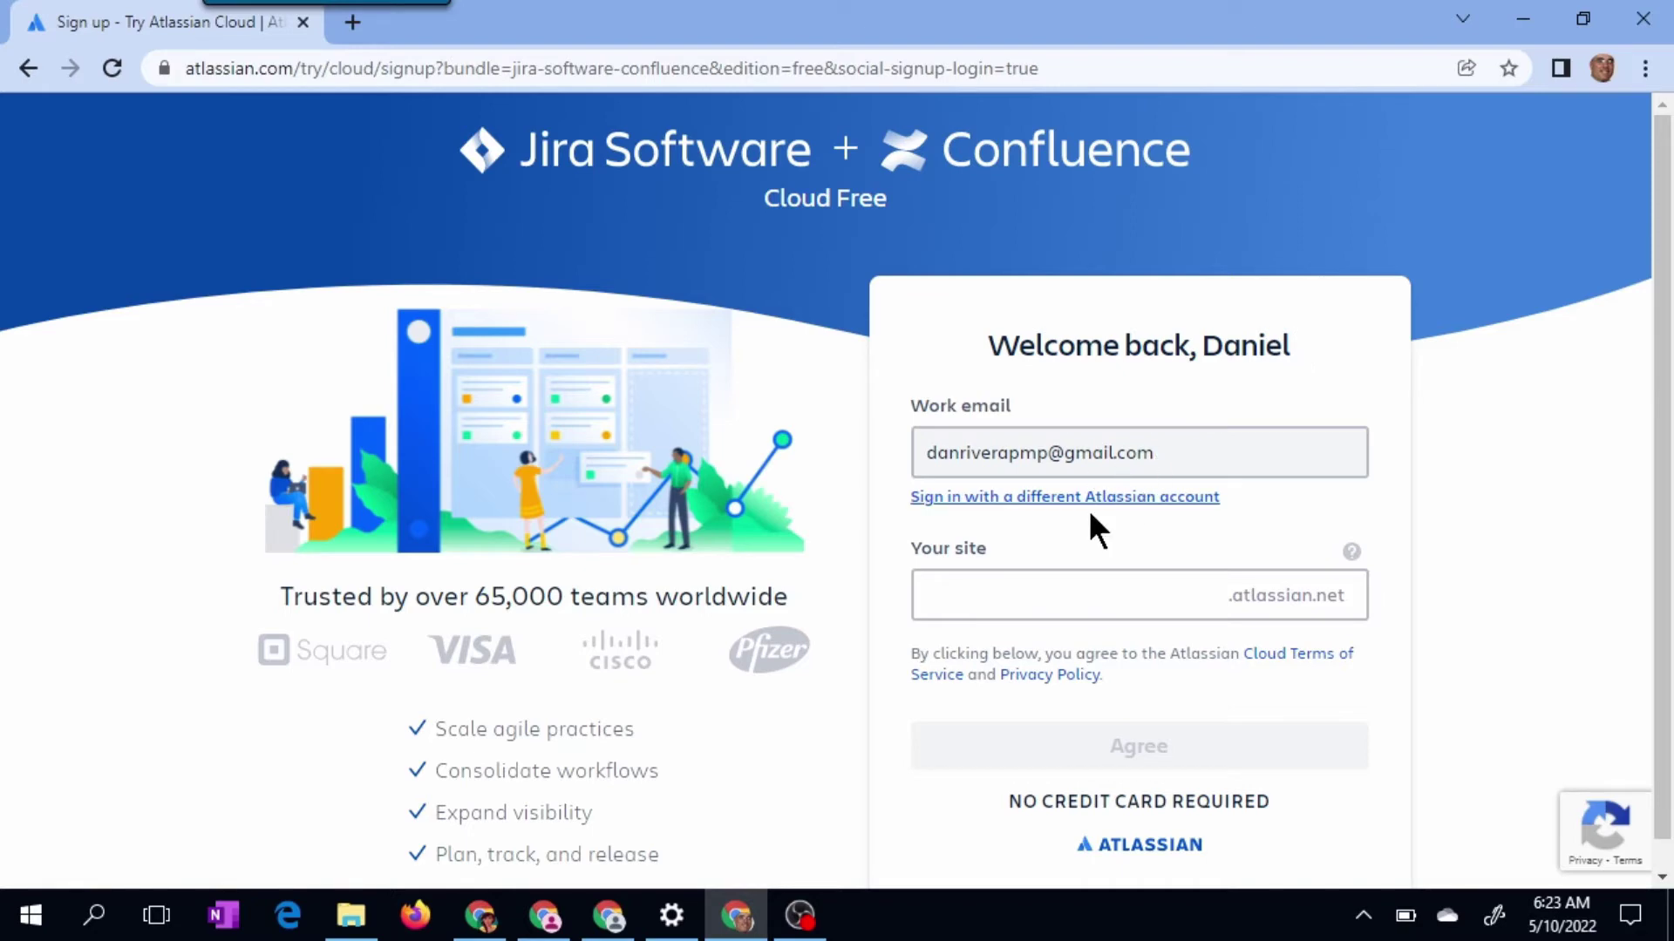
Try sampleproject as the name of the new Atlassian site.
{"action": "left_click", "coordinate": [1023, 606]}
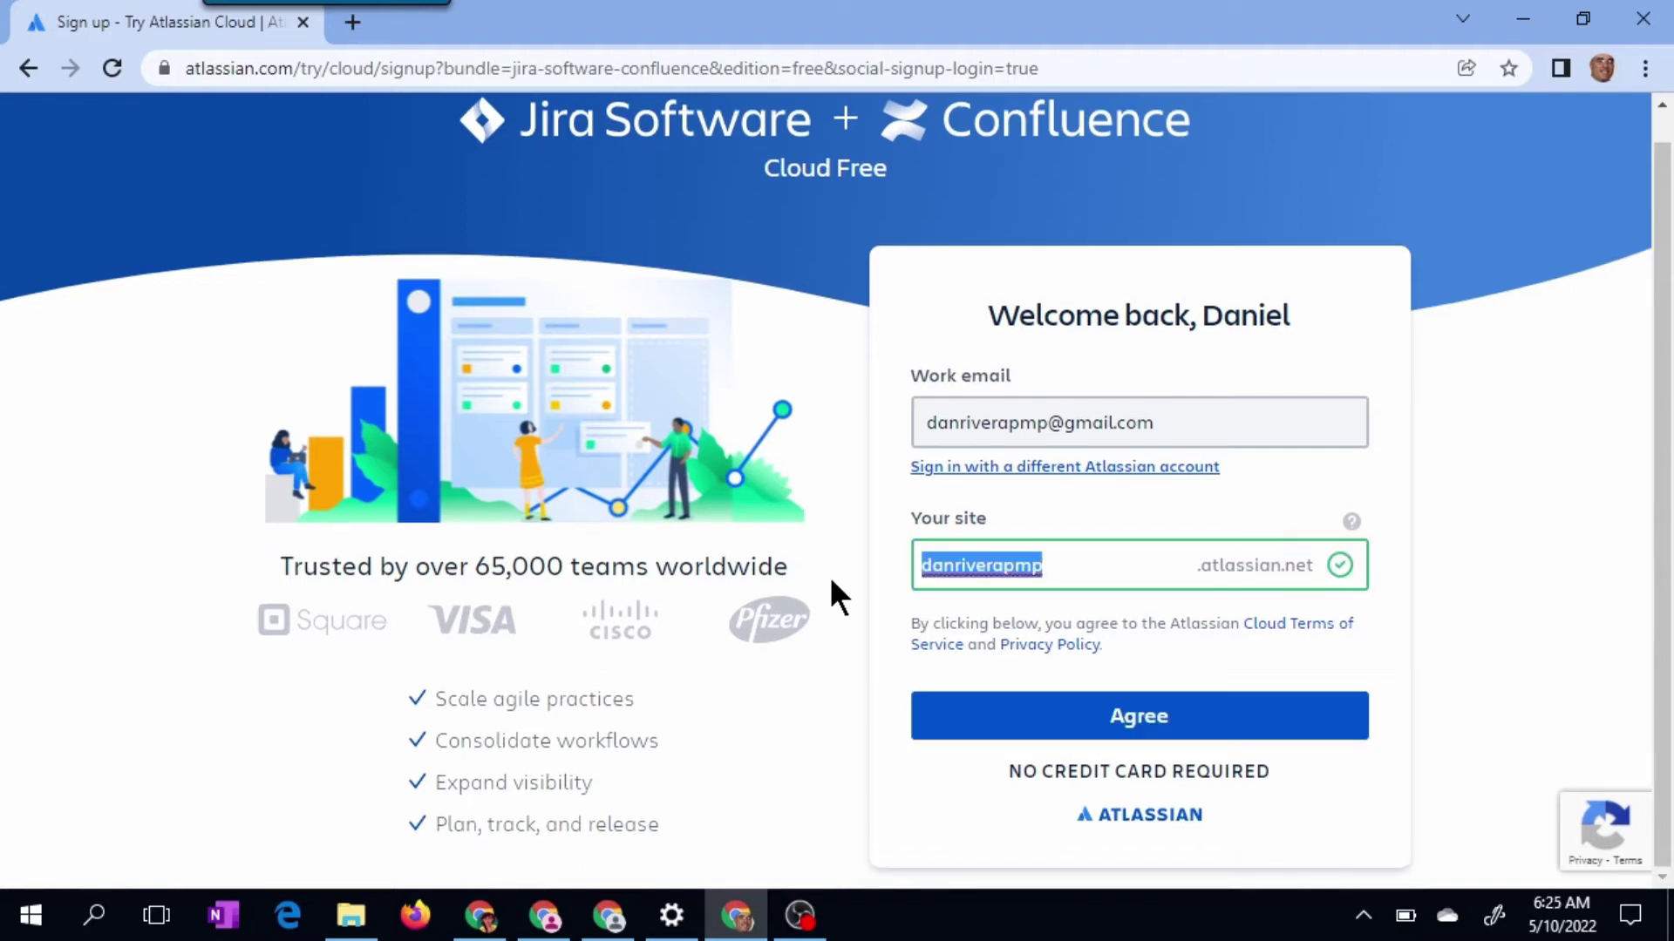
{"action": "type", "text": "sample"}
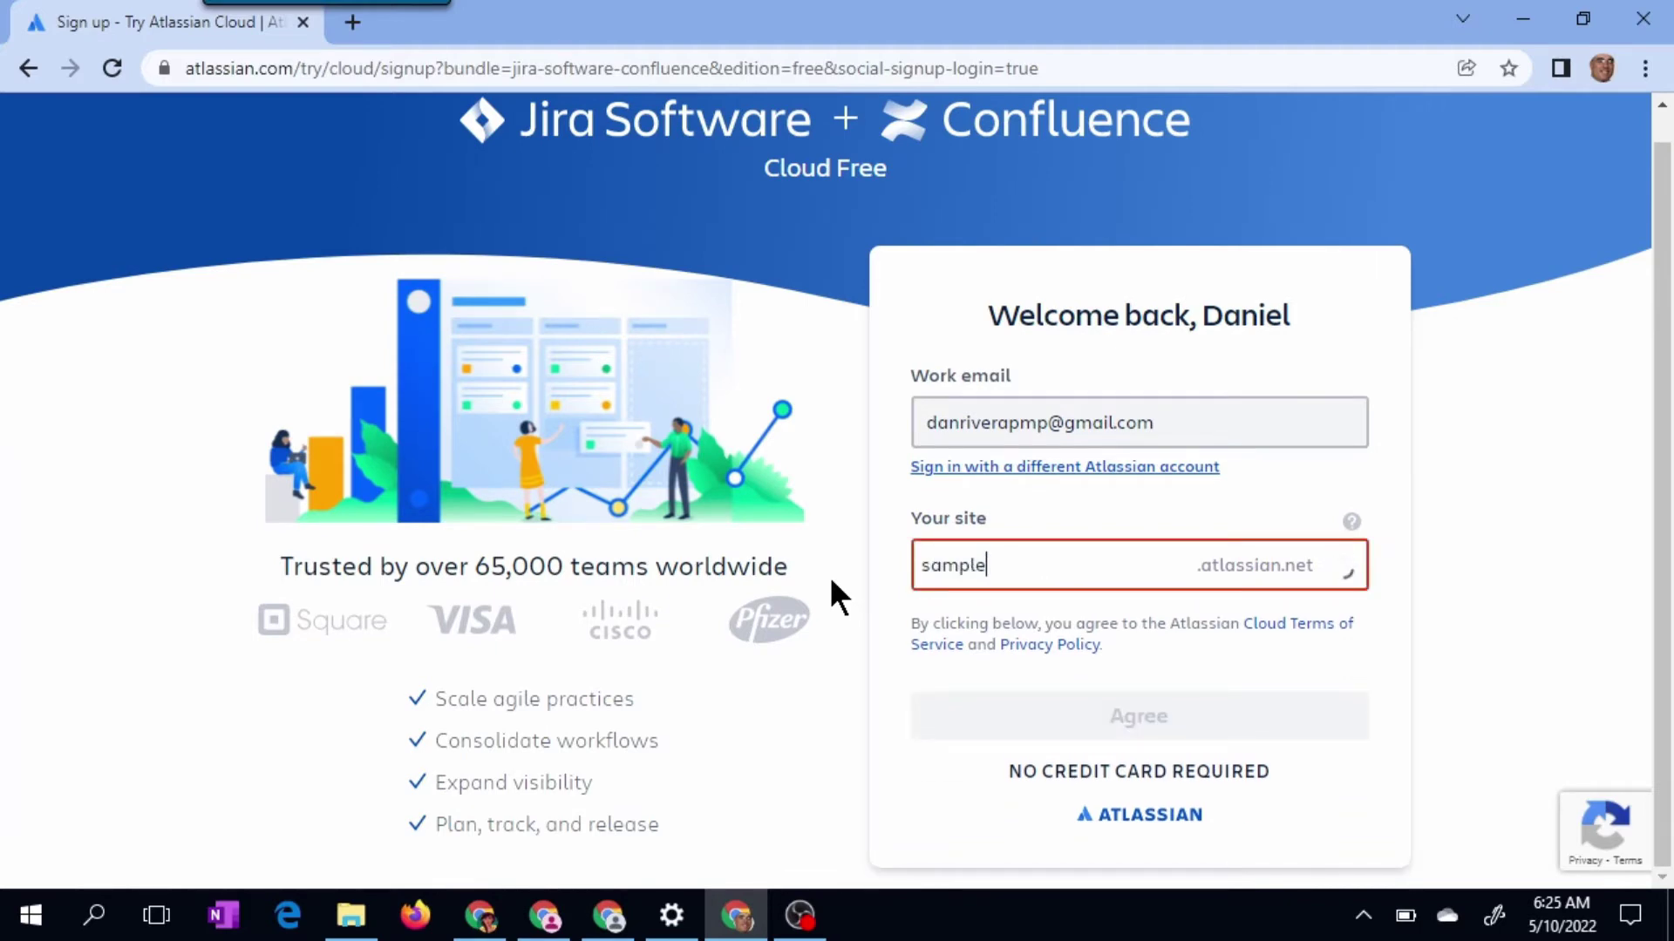
{"action": "type", "text": "project"}
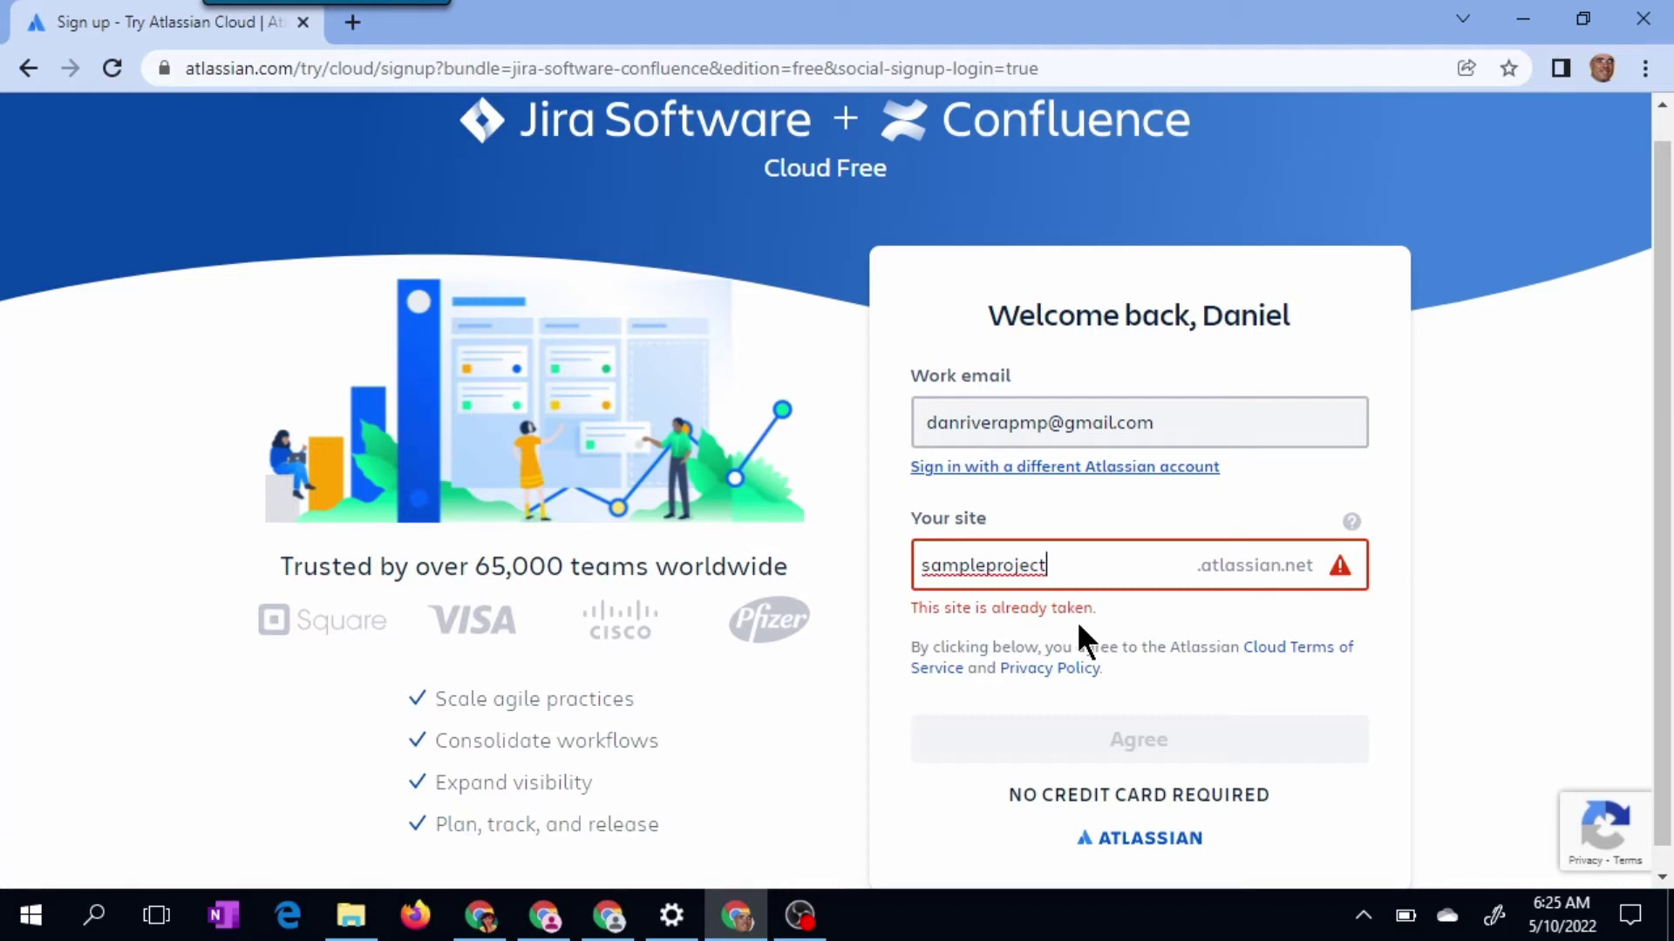
Replace the site name with one based on the account owner's name and agree to the terms to create the site.
{"action": "left_click_drag", "start_coordinate": [1079, 563], "coordinate": [828, 549]}
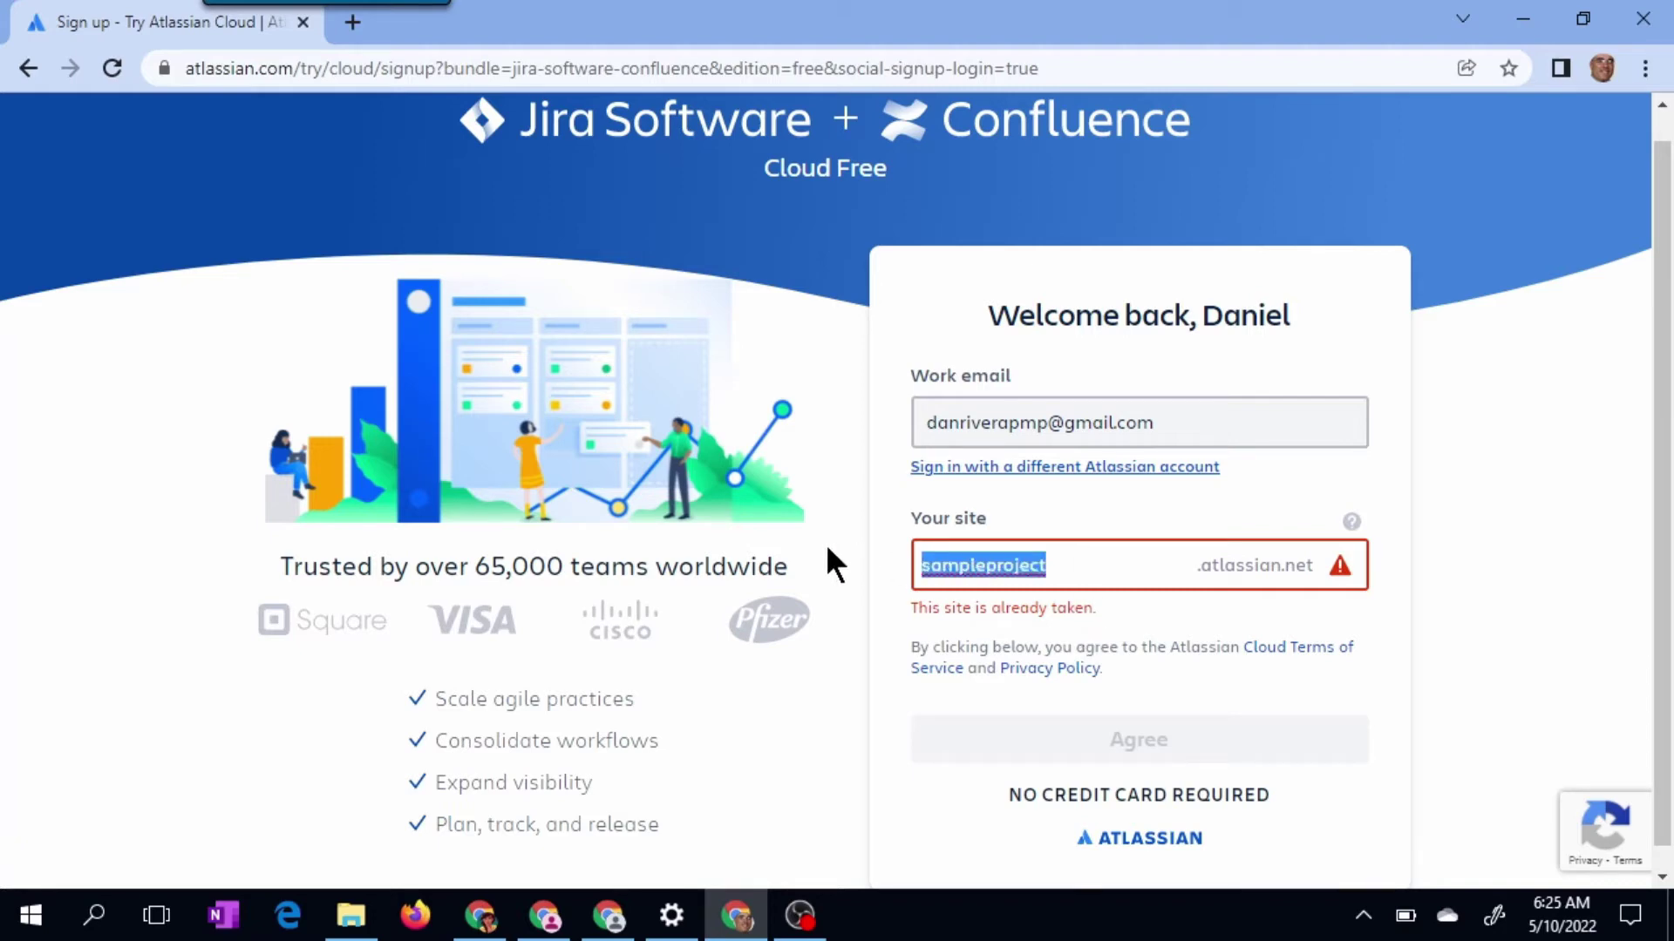
{"action": "type", "text": "danriver"}
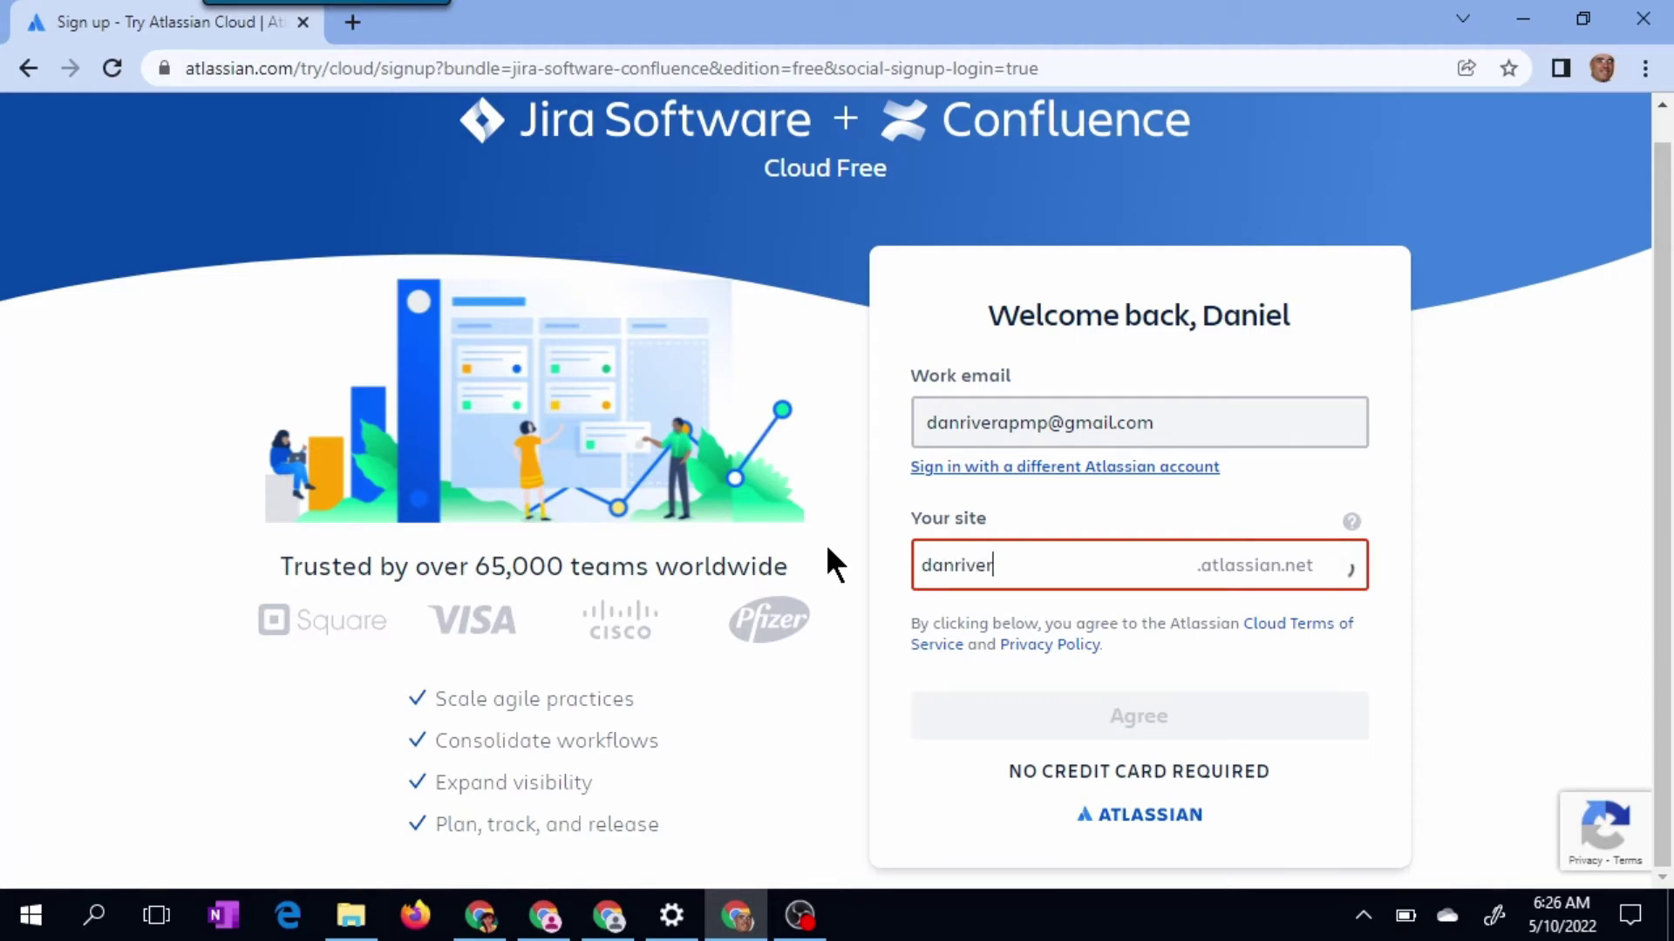
{"action": "type", "text": "apmp"}
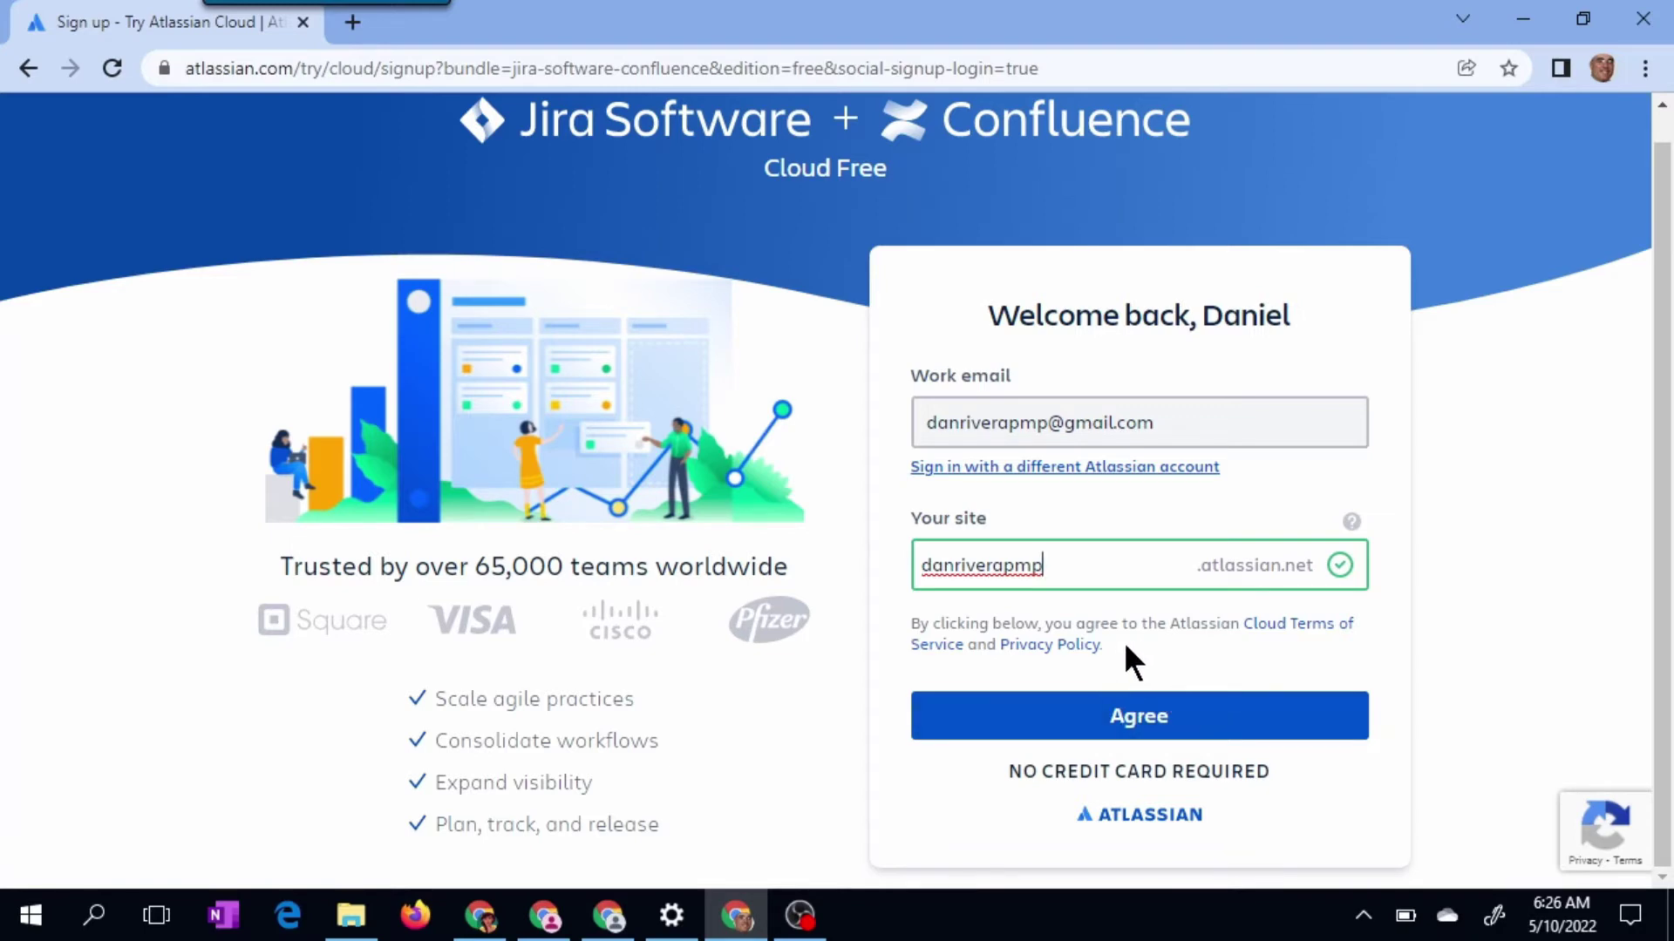
{"action": "left_click", "coordinate": [1146, 718]}
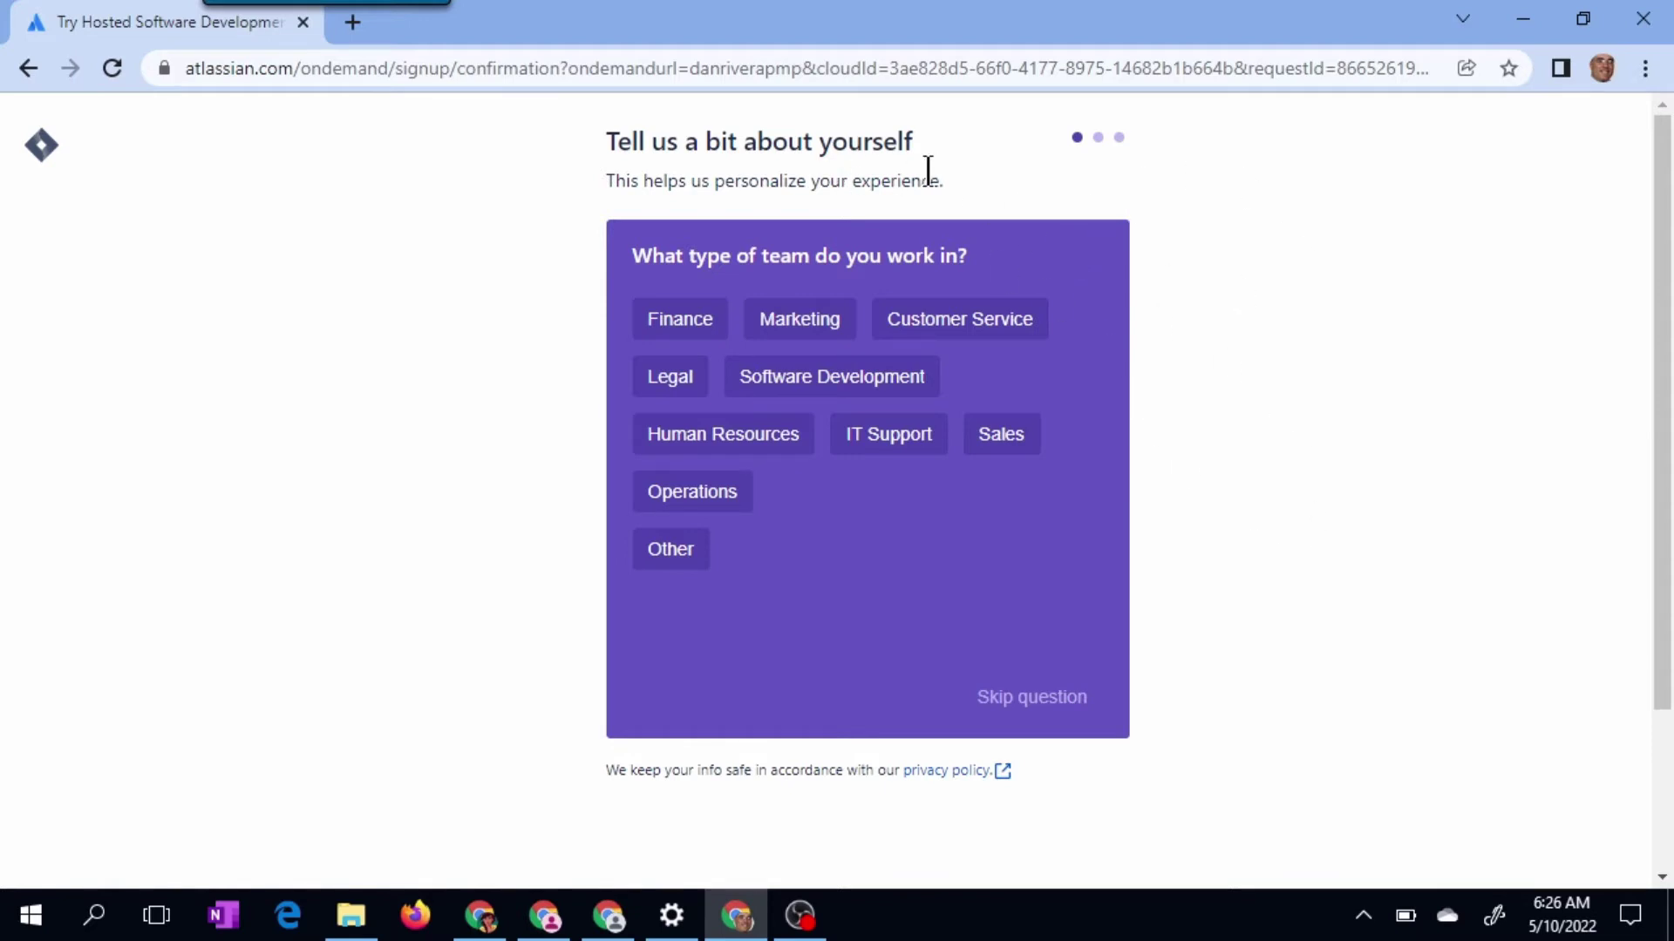
Skip the three personalization questions about team type, role and main tasks.
{"action": "left_click", "coordinate": [1037, 714]}
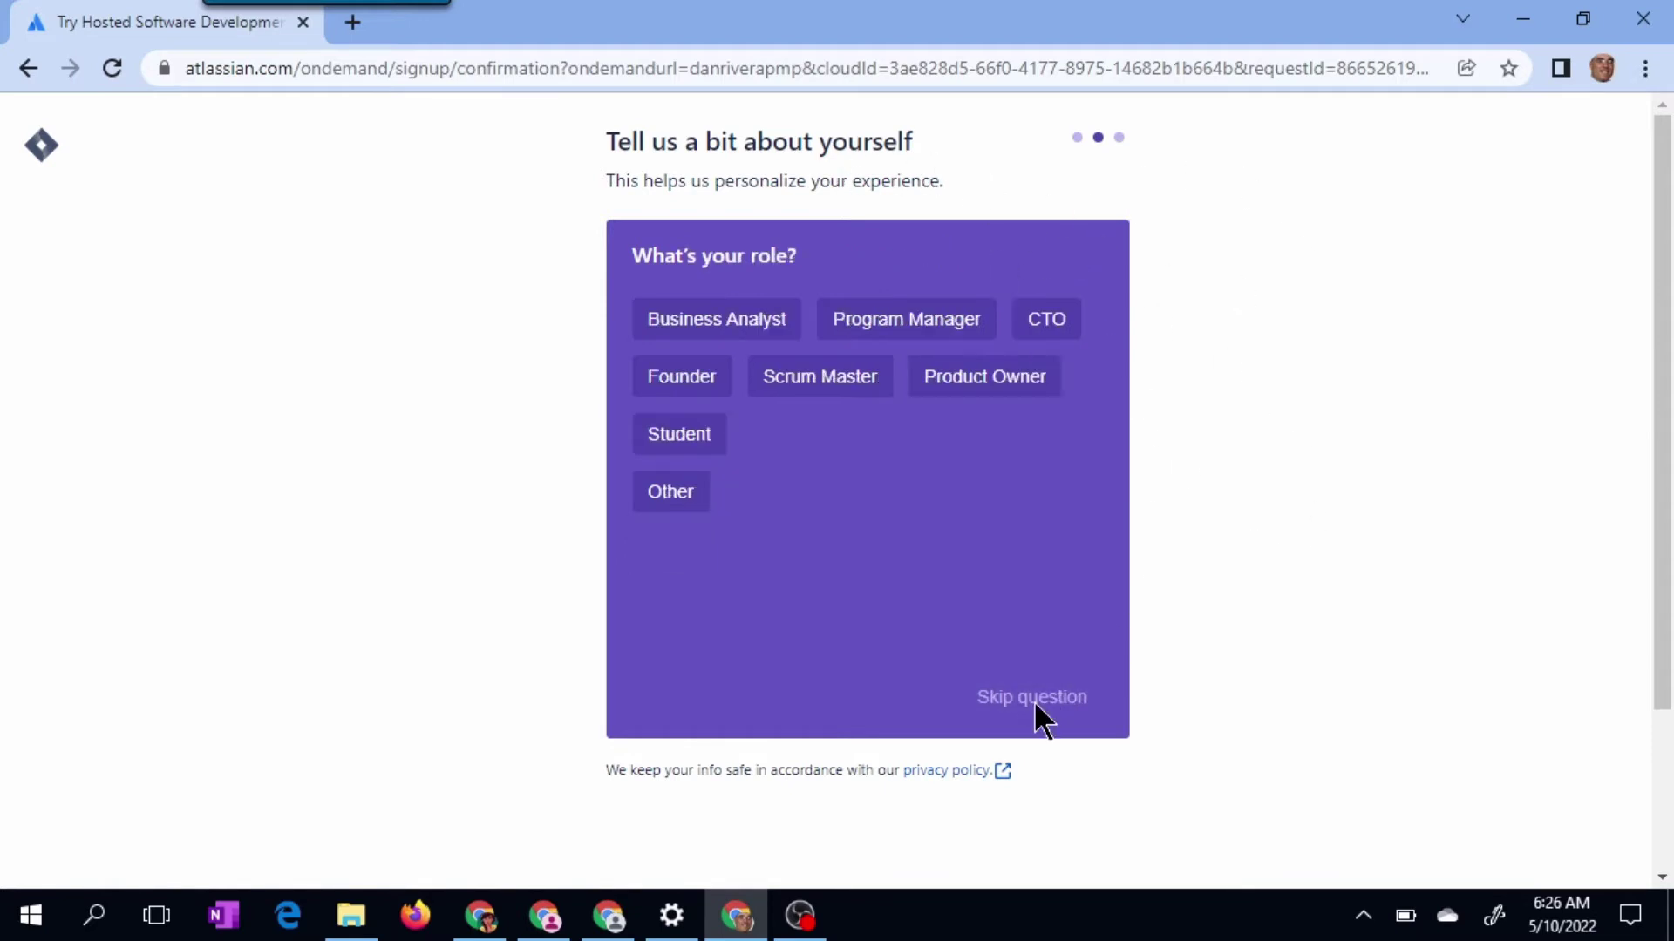
{"action": "left_click", "coordinate": [1037, 706]}
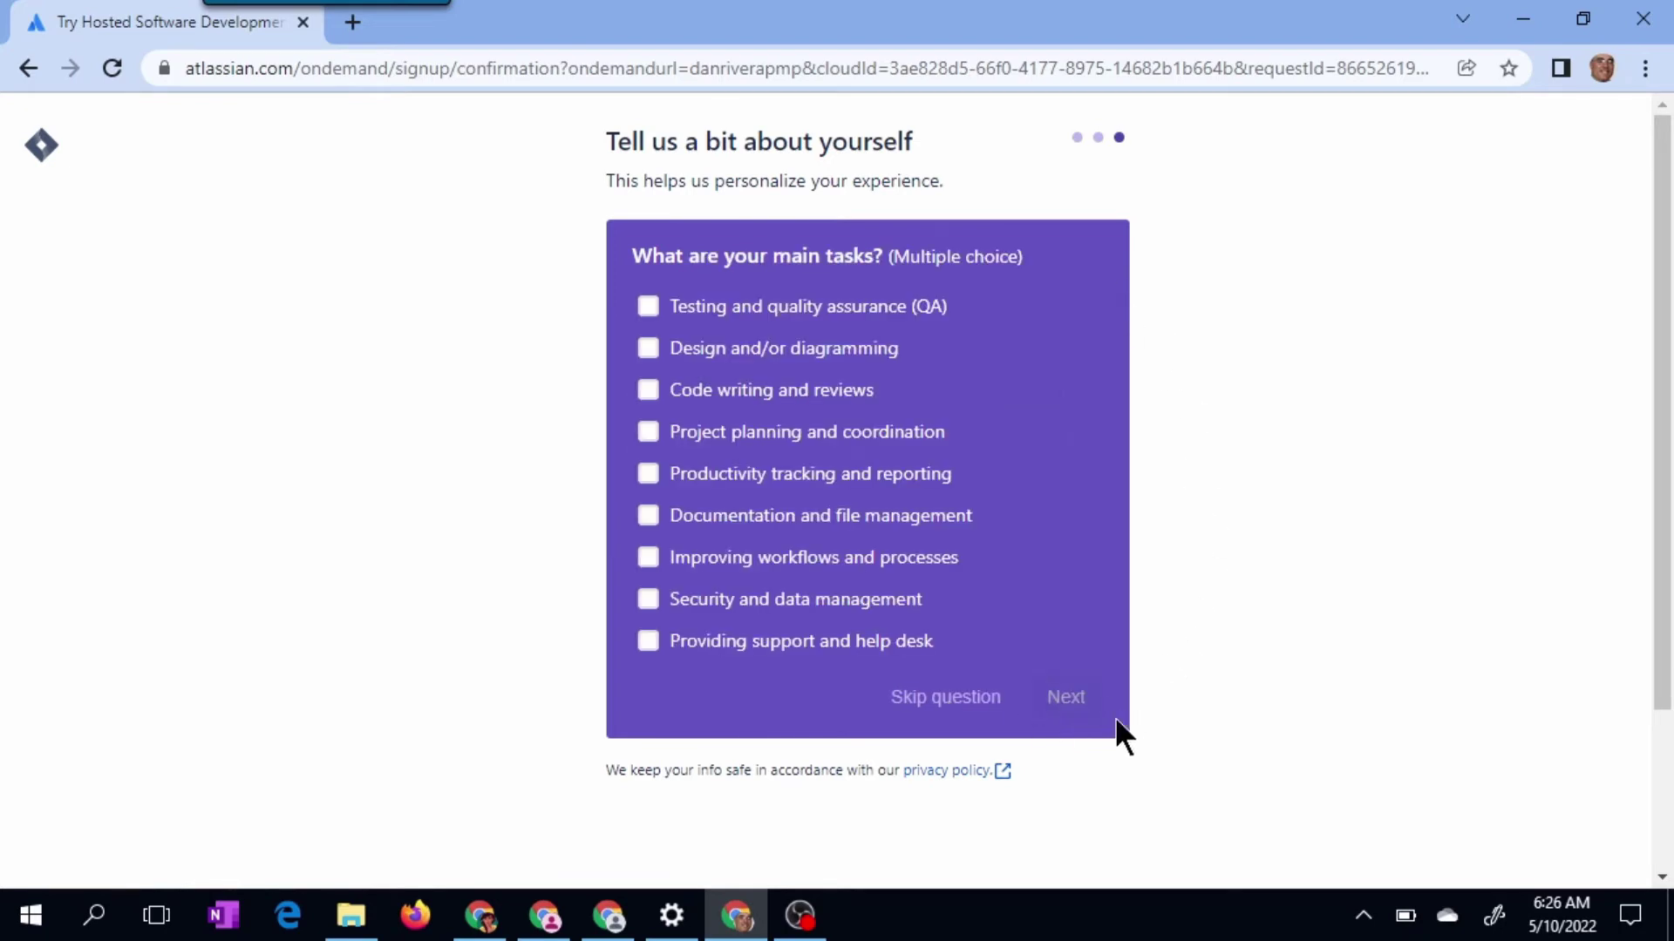
{"action": "left_click", "coordinate": [996, 710]}
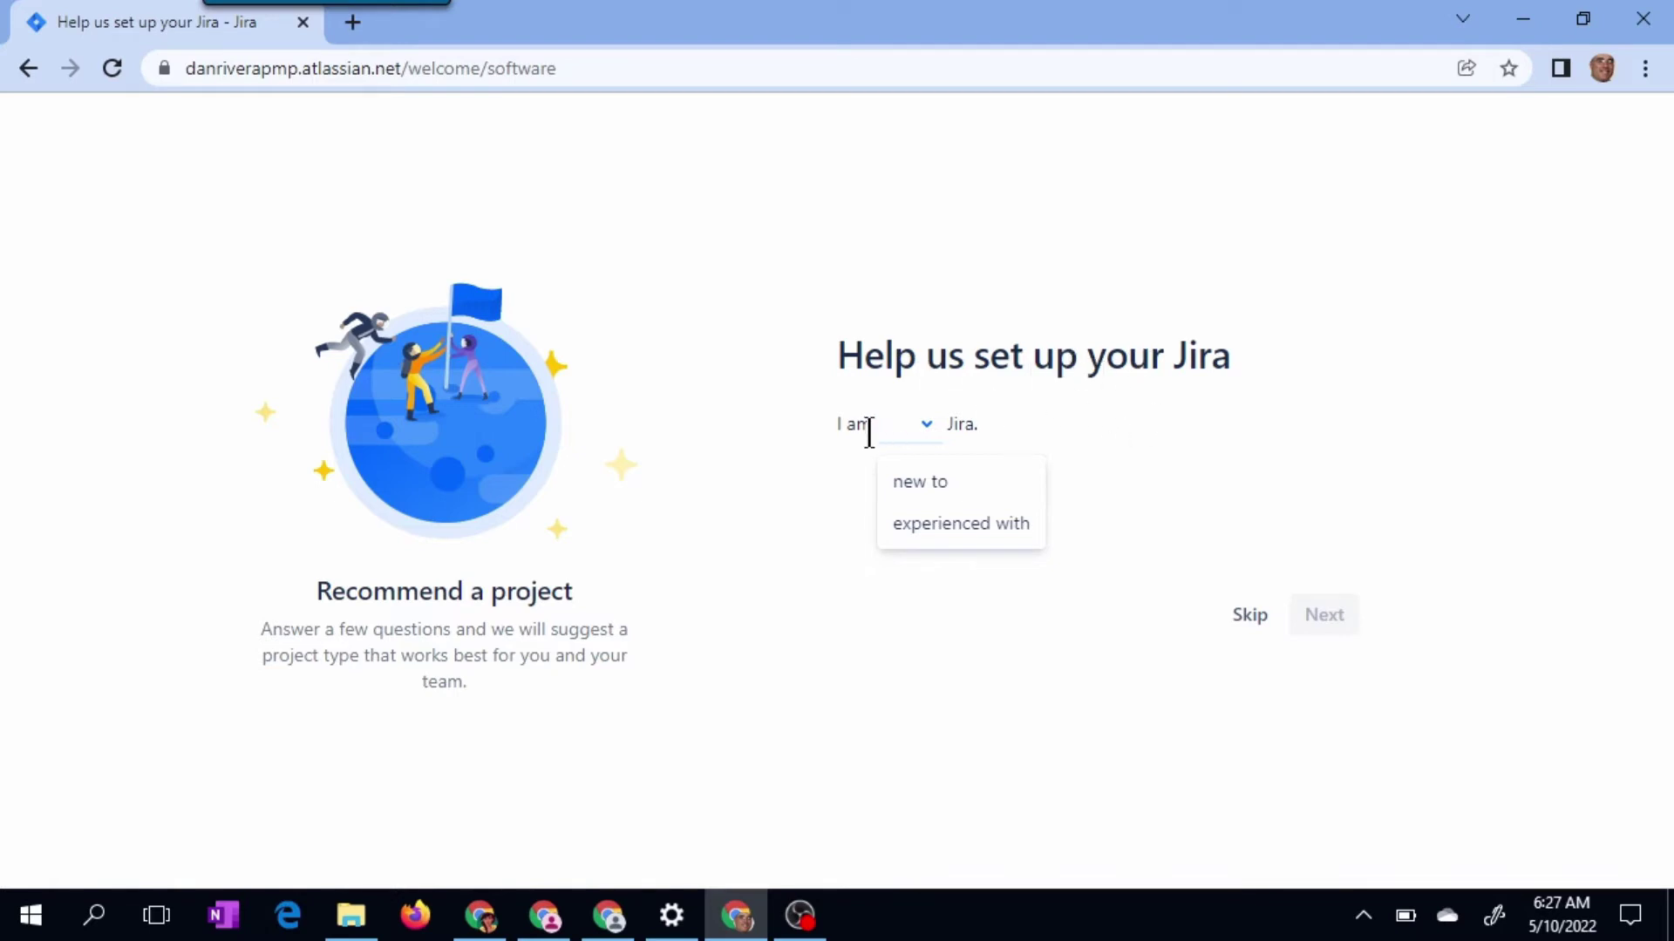
Answer the Jira setup questions with new to Jira, new to agile methodologies, support/operations work and a tight schedule.
{"action": "left_click", "coordinate": [936, 483]}
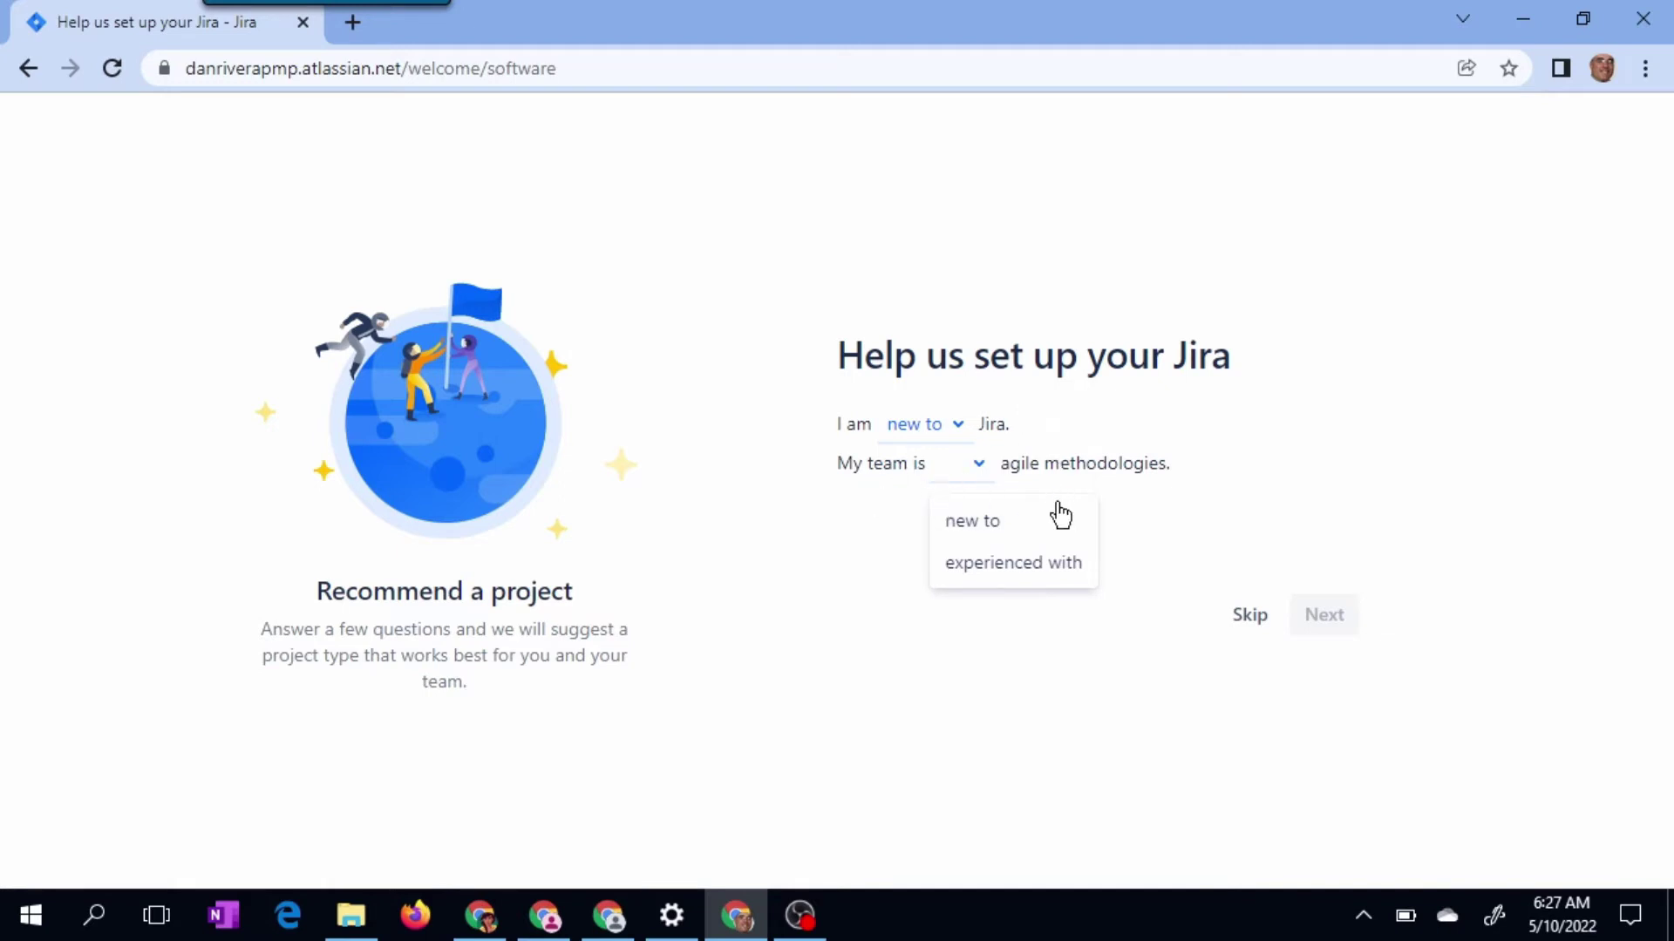
{"action": "left_click", "coordinate": [1013, 524]}
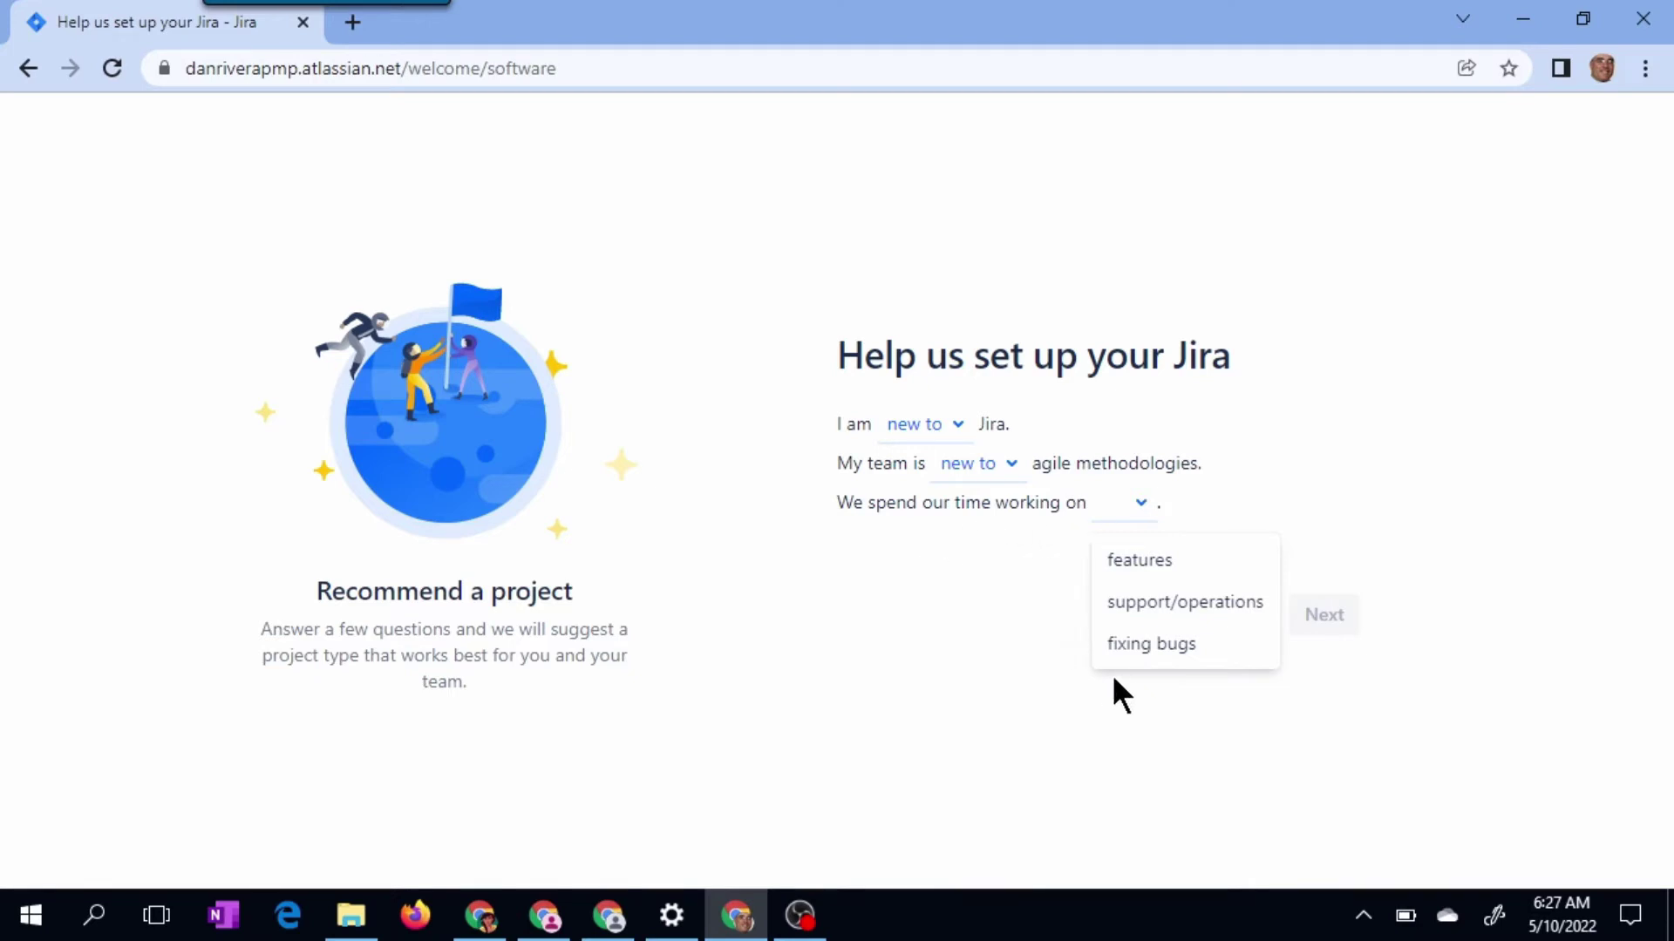
{"action": "left_click", "coordinate": [1207, 608]}
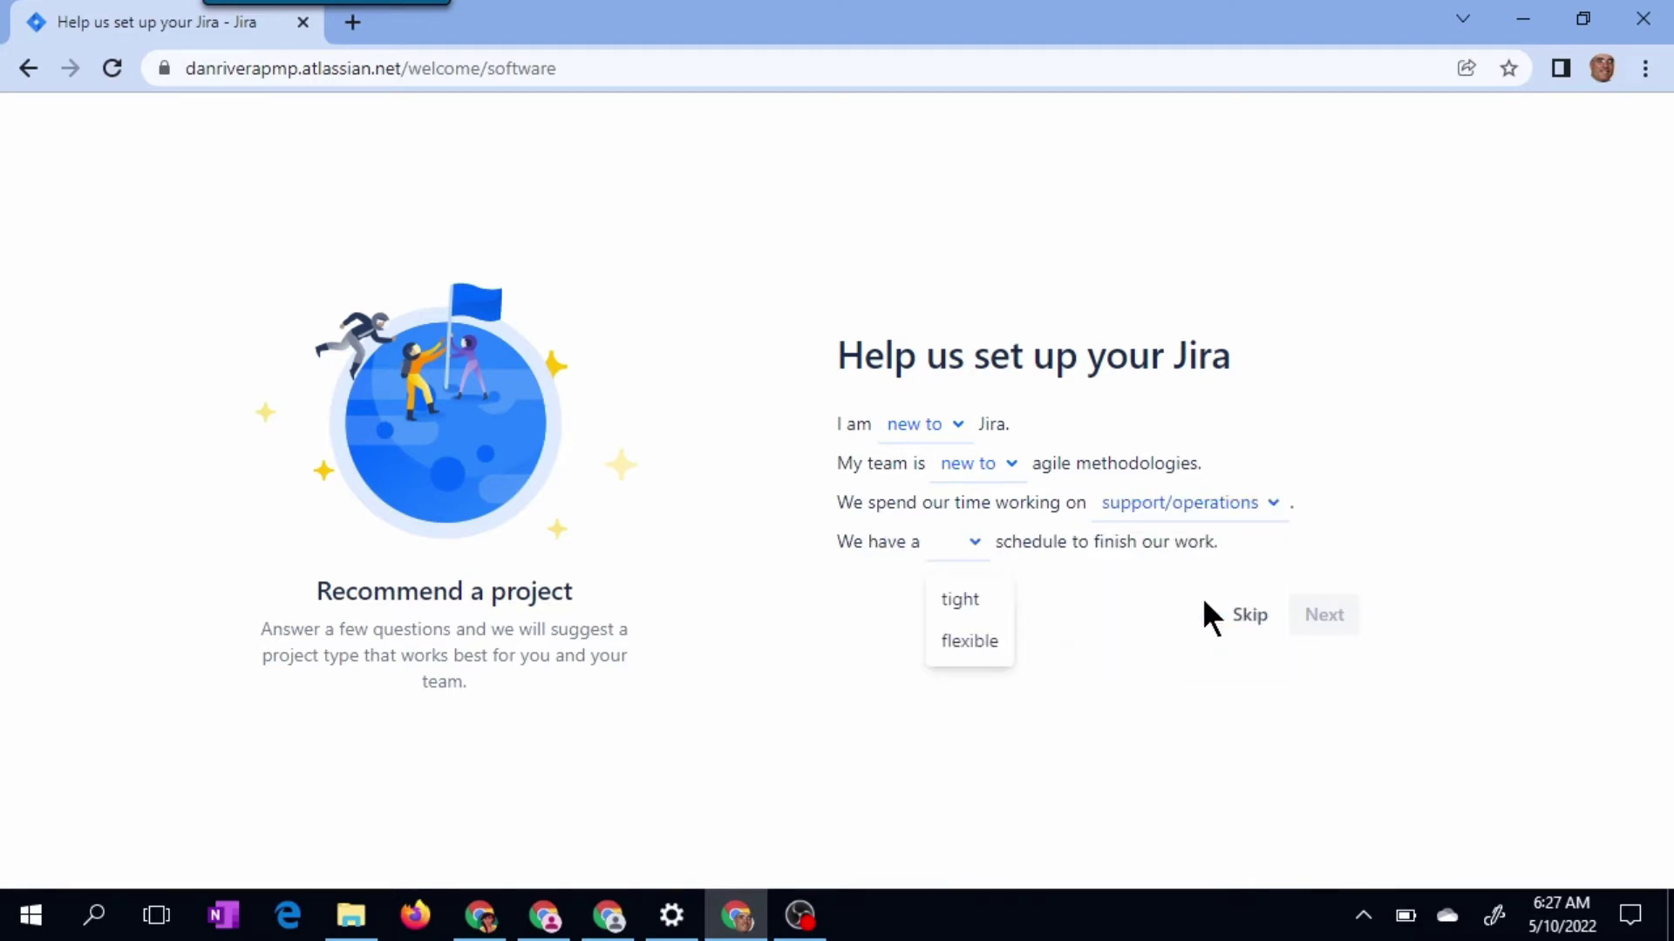
{"action": "left_click", "coordinate": [956, 605]}
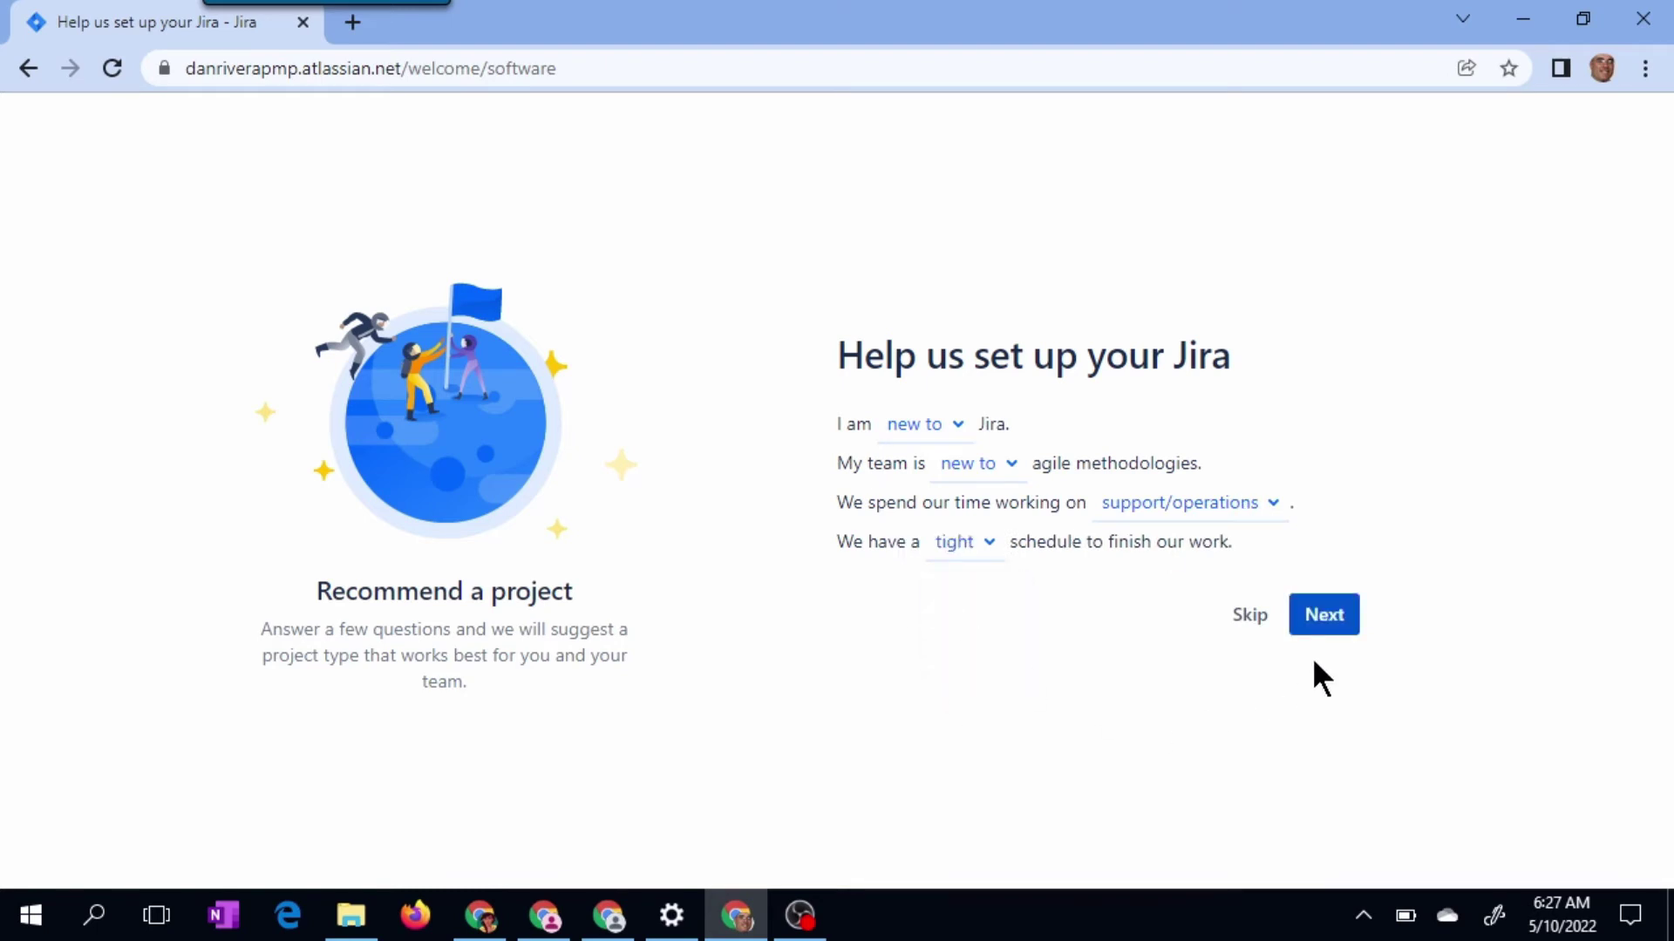
Submit the Jira setup answers and name the new project with the account owner's first name followed by Sample Project.
{"action": "left_click", "coordinate": [1334, 619]}
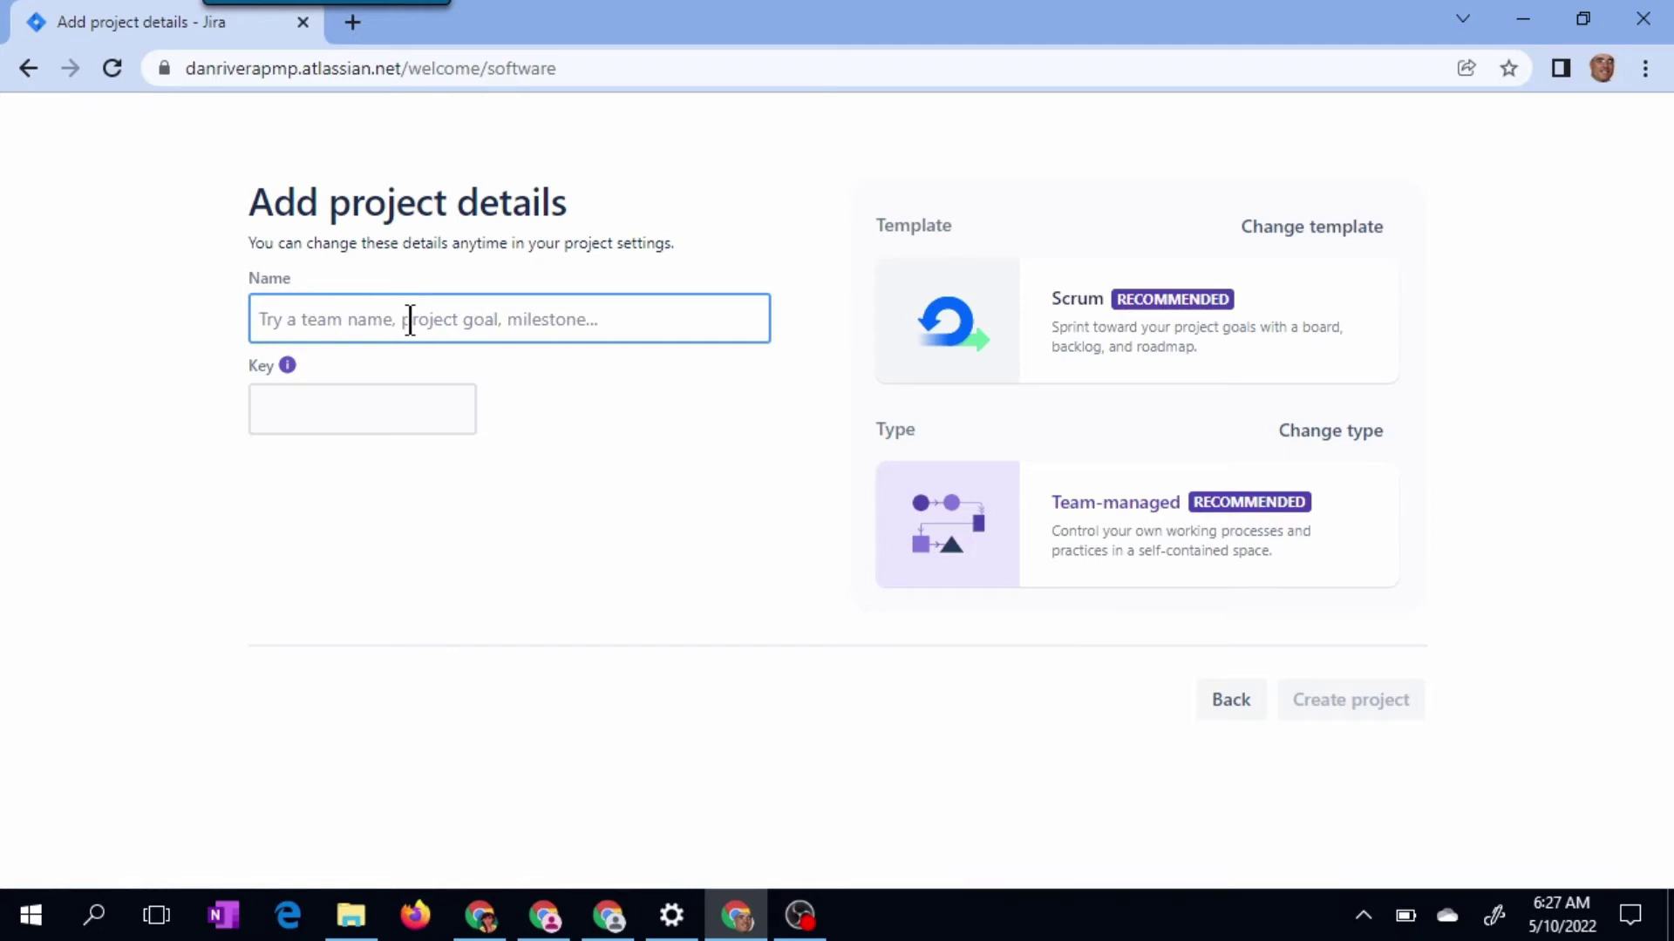
{"action": "type", "text": "Daniel Sample "}
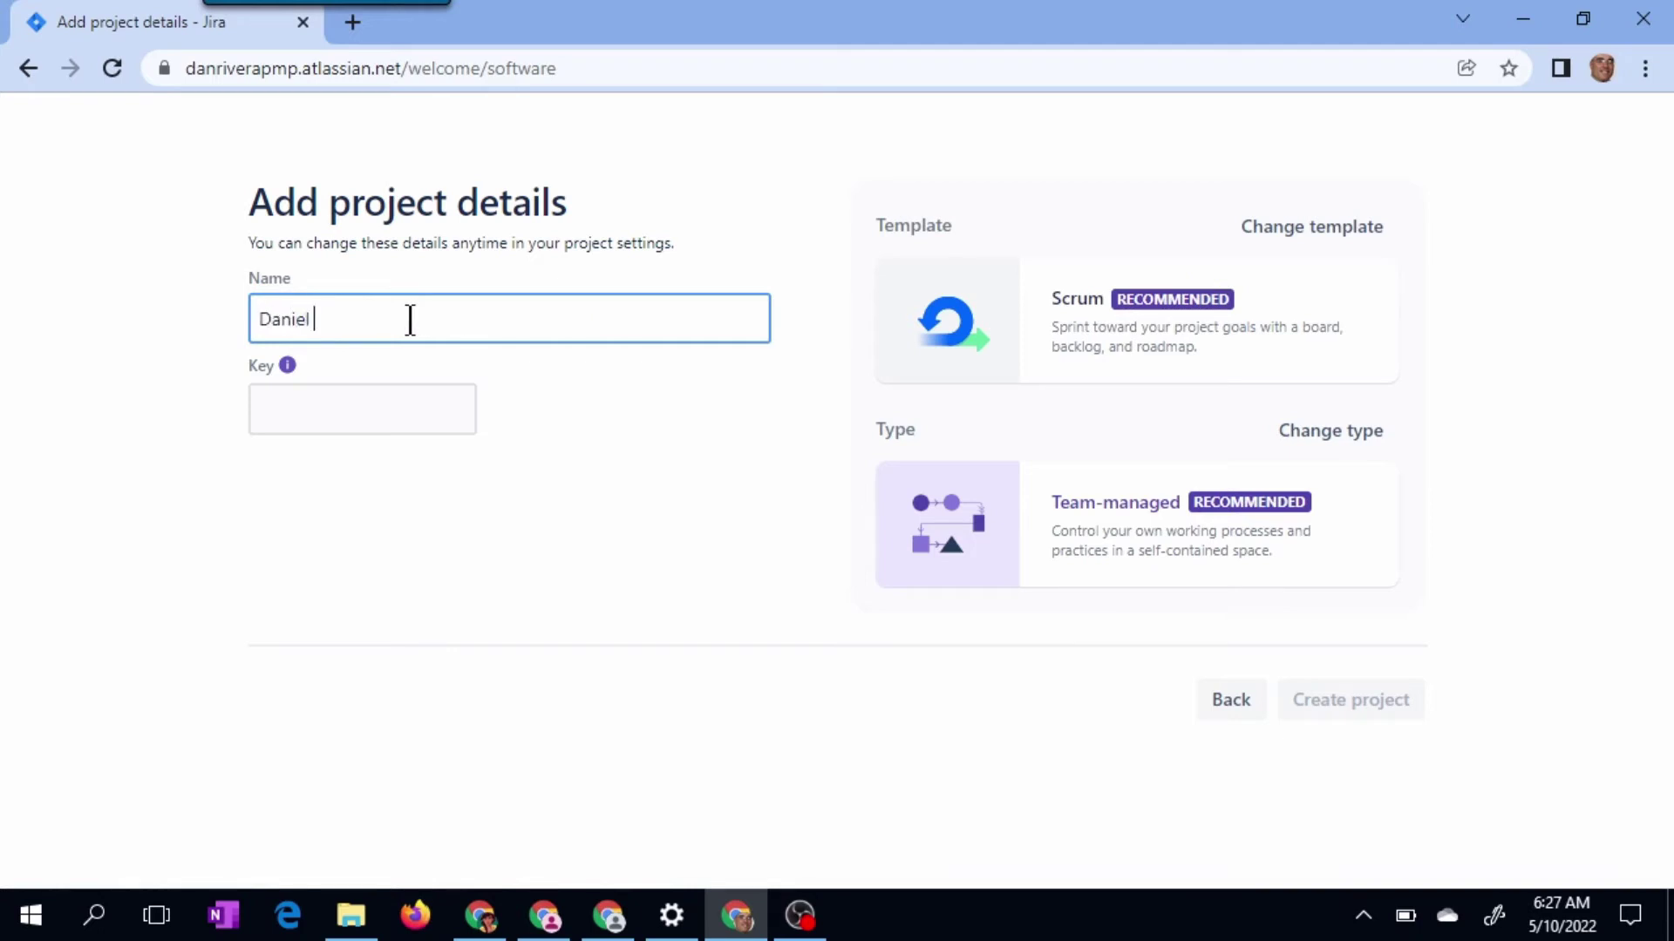
{"action": "type", "text": "Project"}
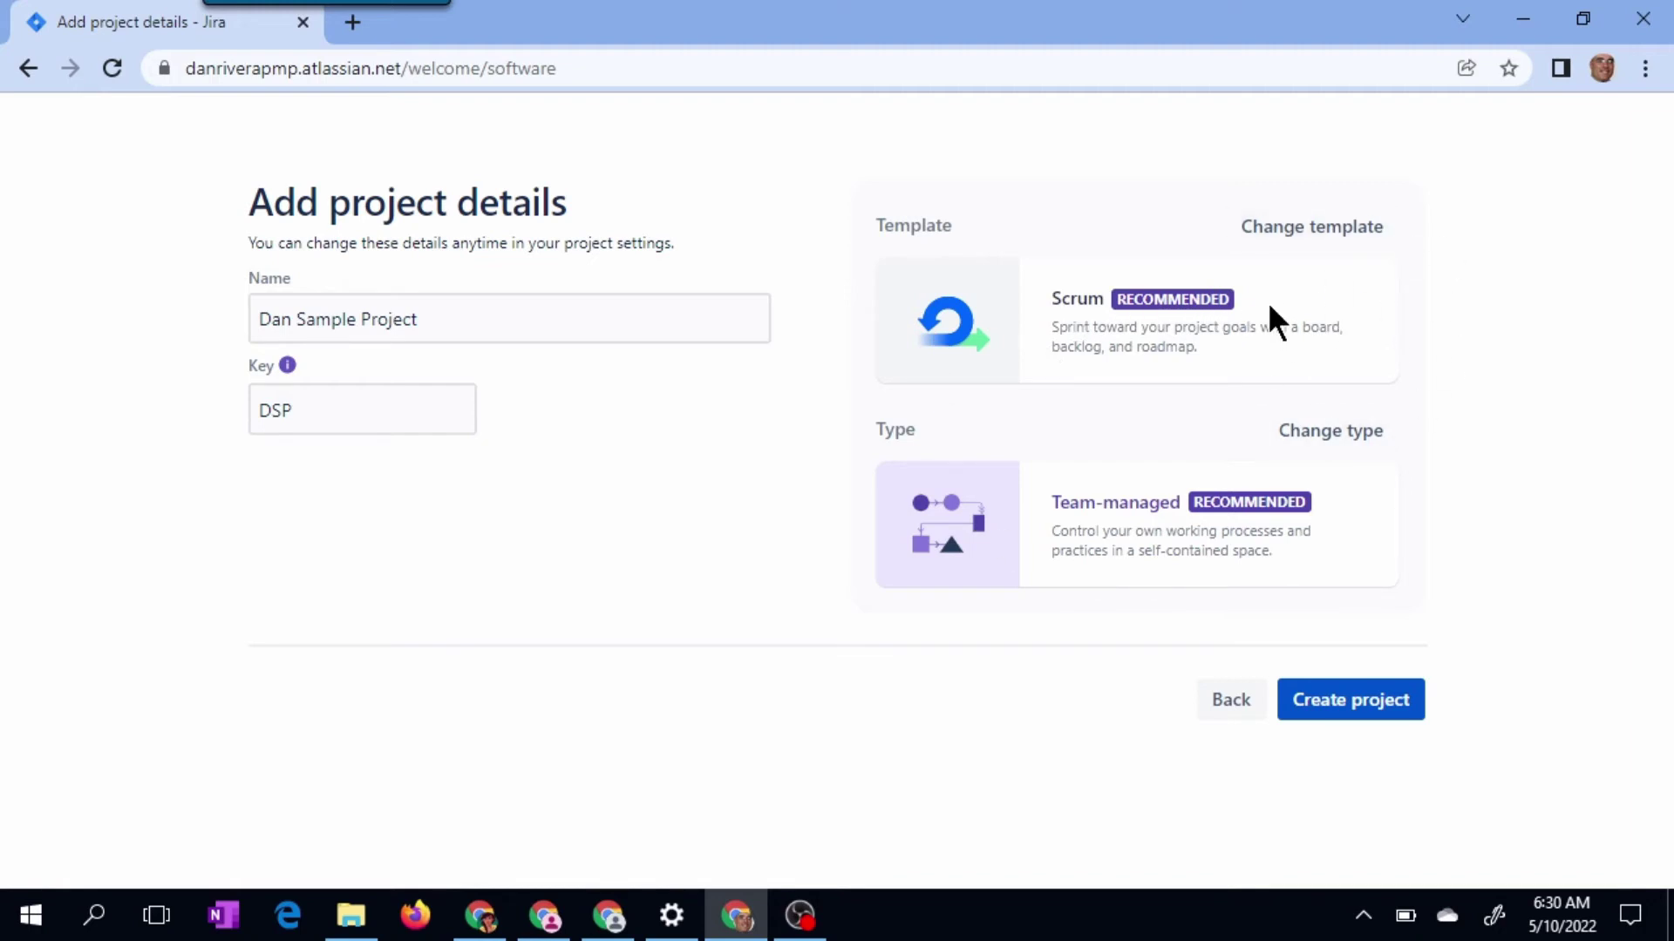
Open the project template choices, review the Scrum template's features, issue types and workflow, and use it for the project.
{"action": "left_click", "coordinate": [1317, 231]}
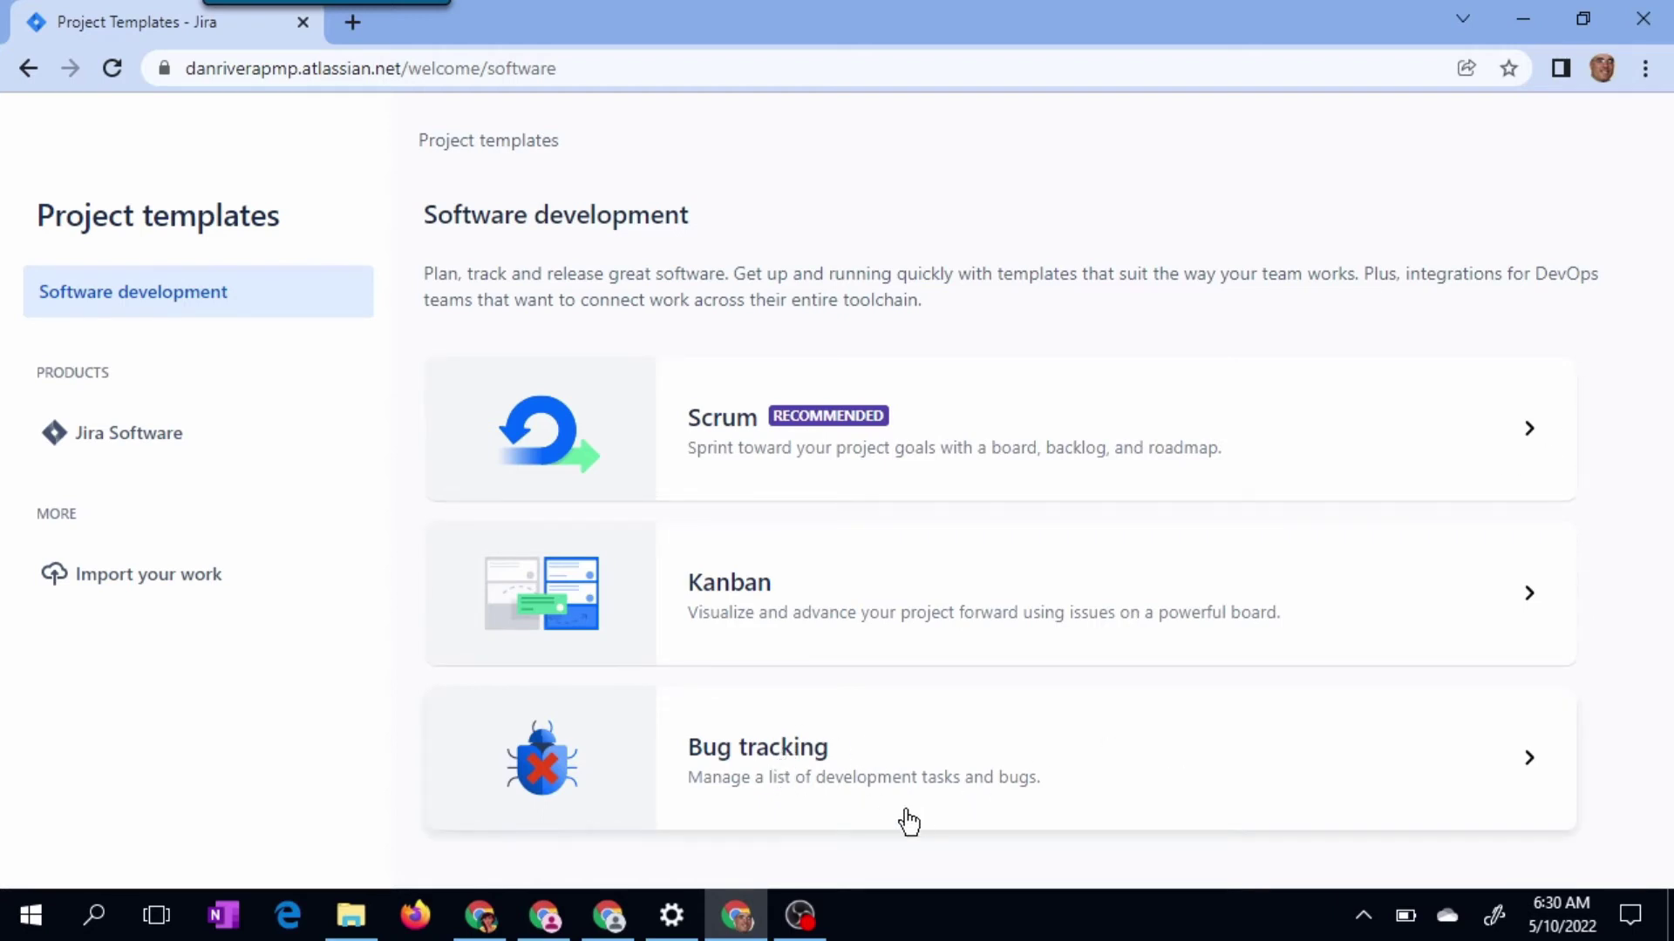
{"action": "left_click", "coordinate": [1527, 447]}
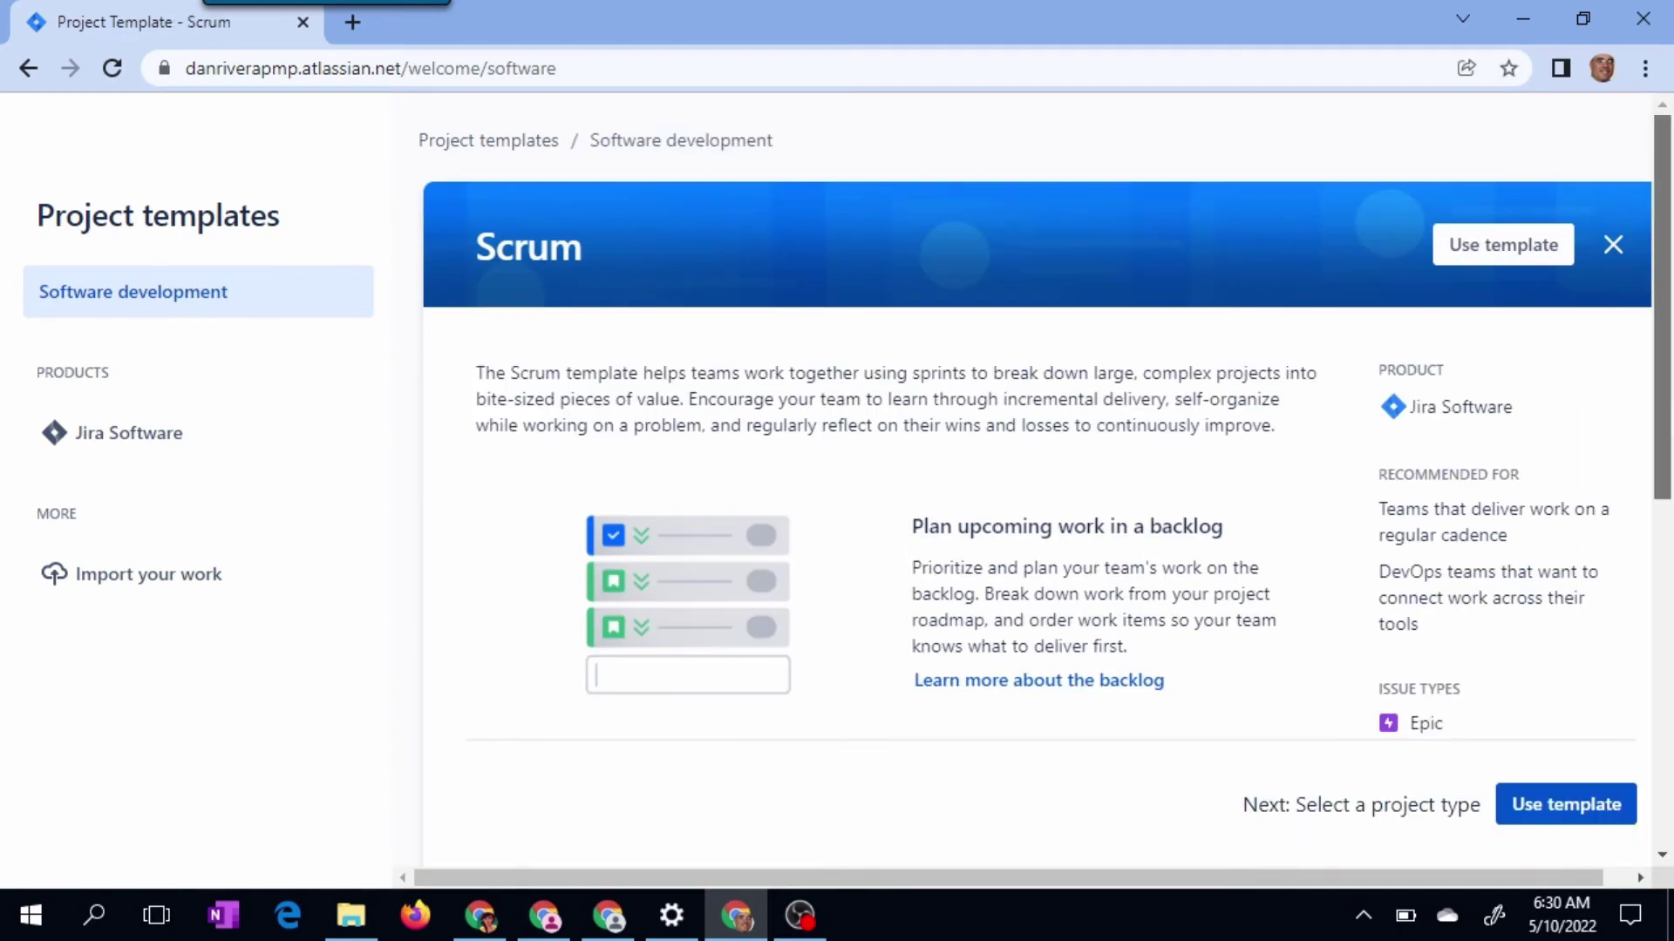
{"action": "scroll", "coordinate": [1661, 305], "scroll_direction": "down", "scroll_amount": 2}
{"action": "scroll", "coordinate": [1475, 332], "scroll_direction": "up", "scroll_amount": 2}
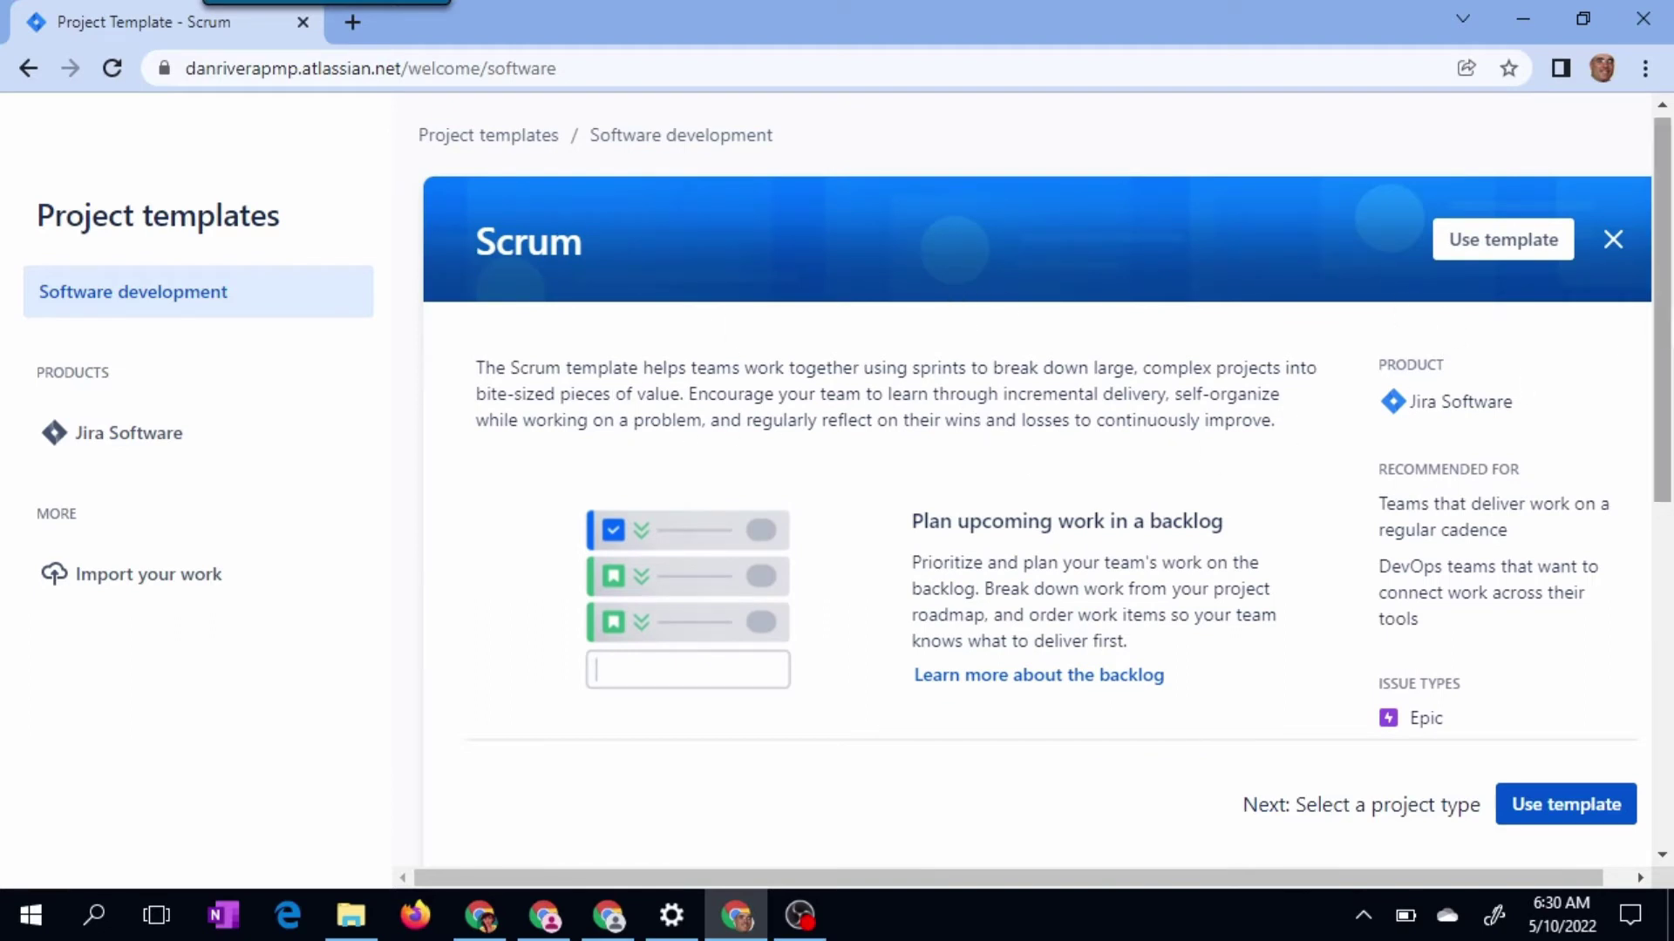
{"action": "scroll", "coordinate": [1661, 305], "scroll_direction": "down", "scroll_amount": 2}
{"action": "scroll", "coordinate": [1662, 305], "scroll_direction": "down", "scroll_amount": 5}
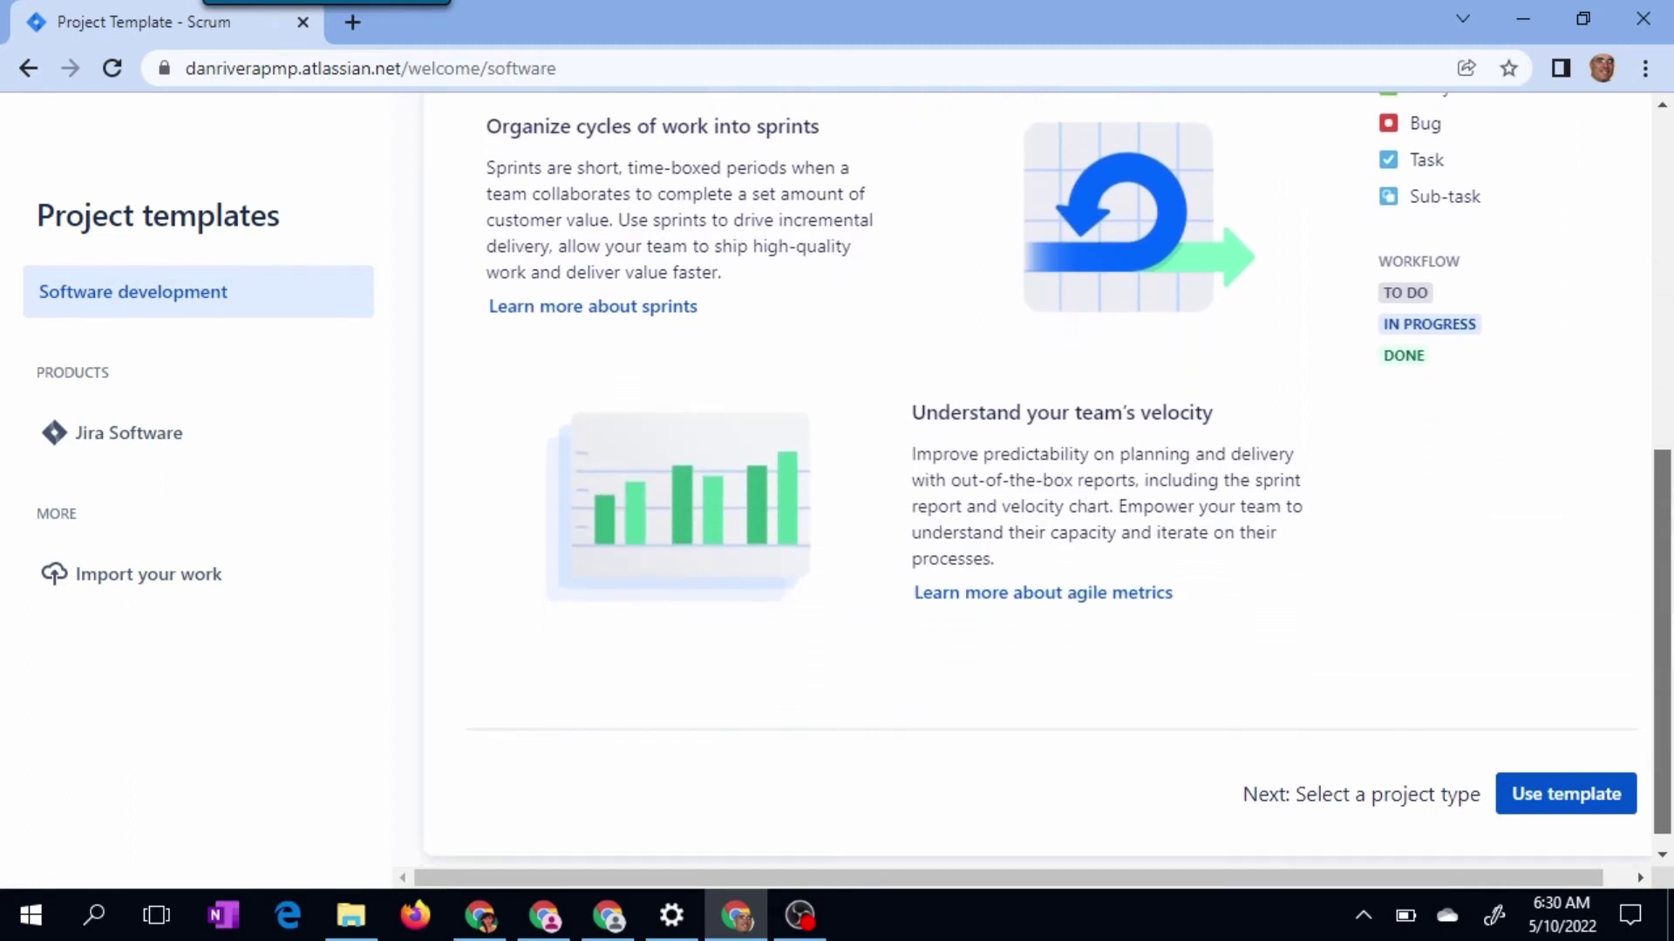
{"action": "left_click_drag", "start_coordinate": [1665, 671], "coordinate": [1663, 336]}
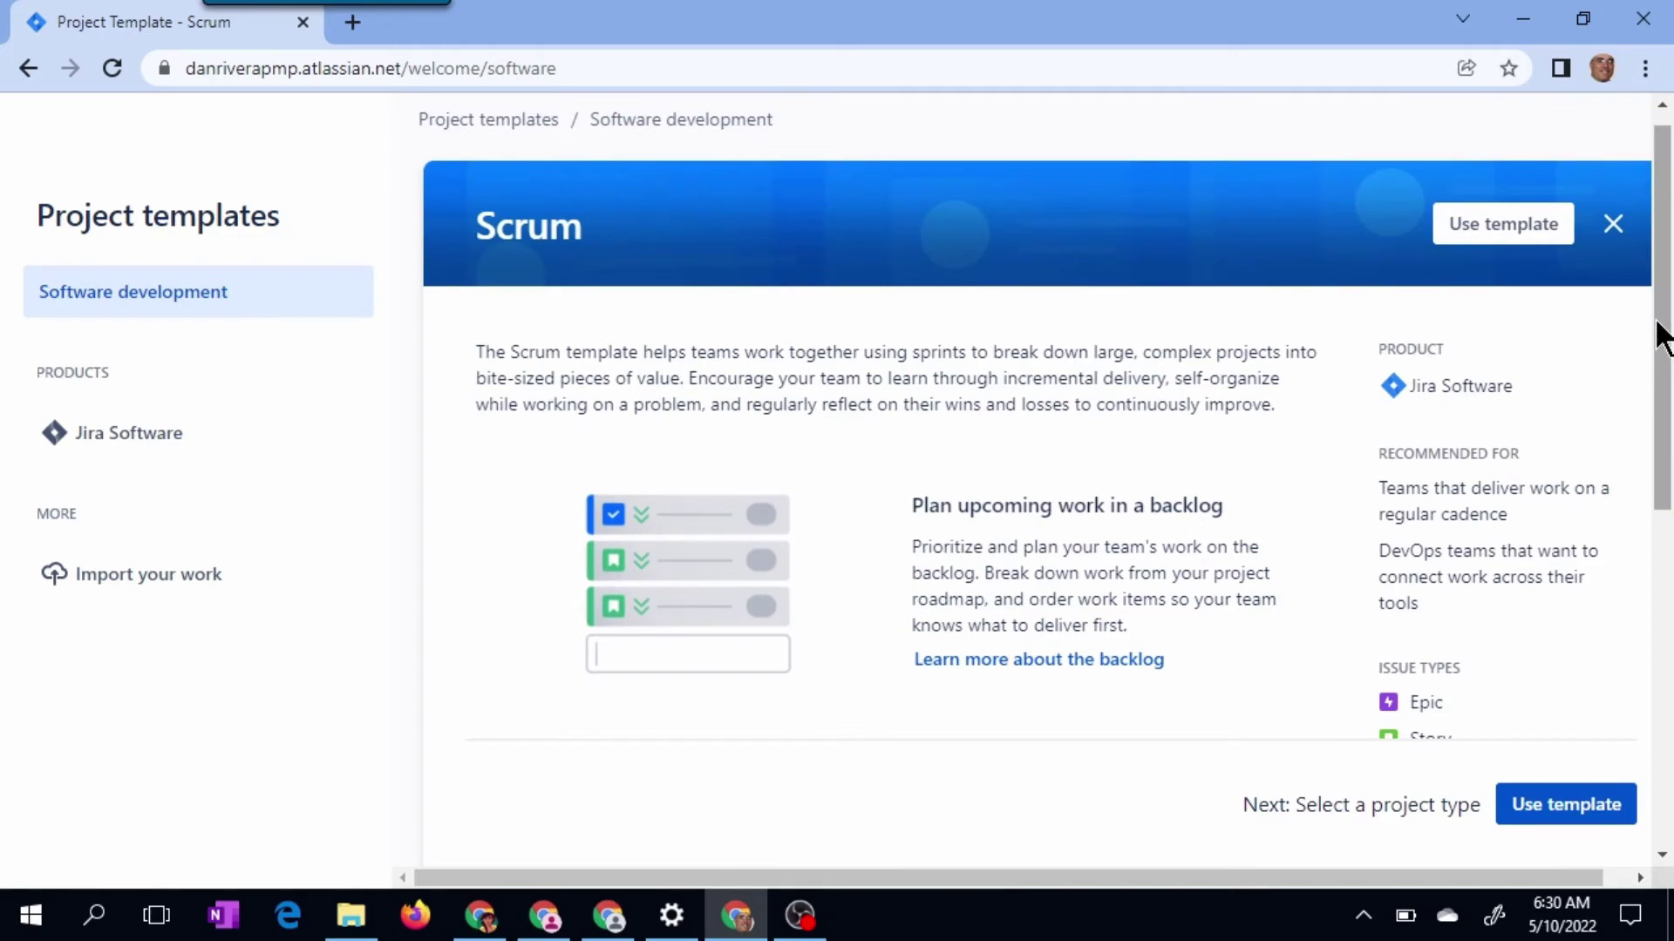
{"action": "scroll", "coordinate": [1570, 344], "scroll_direction": "down", "scroll_amount": 3}
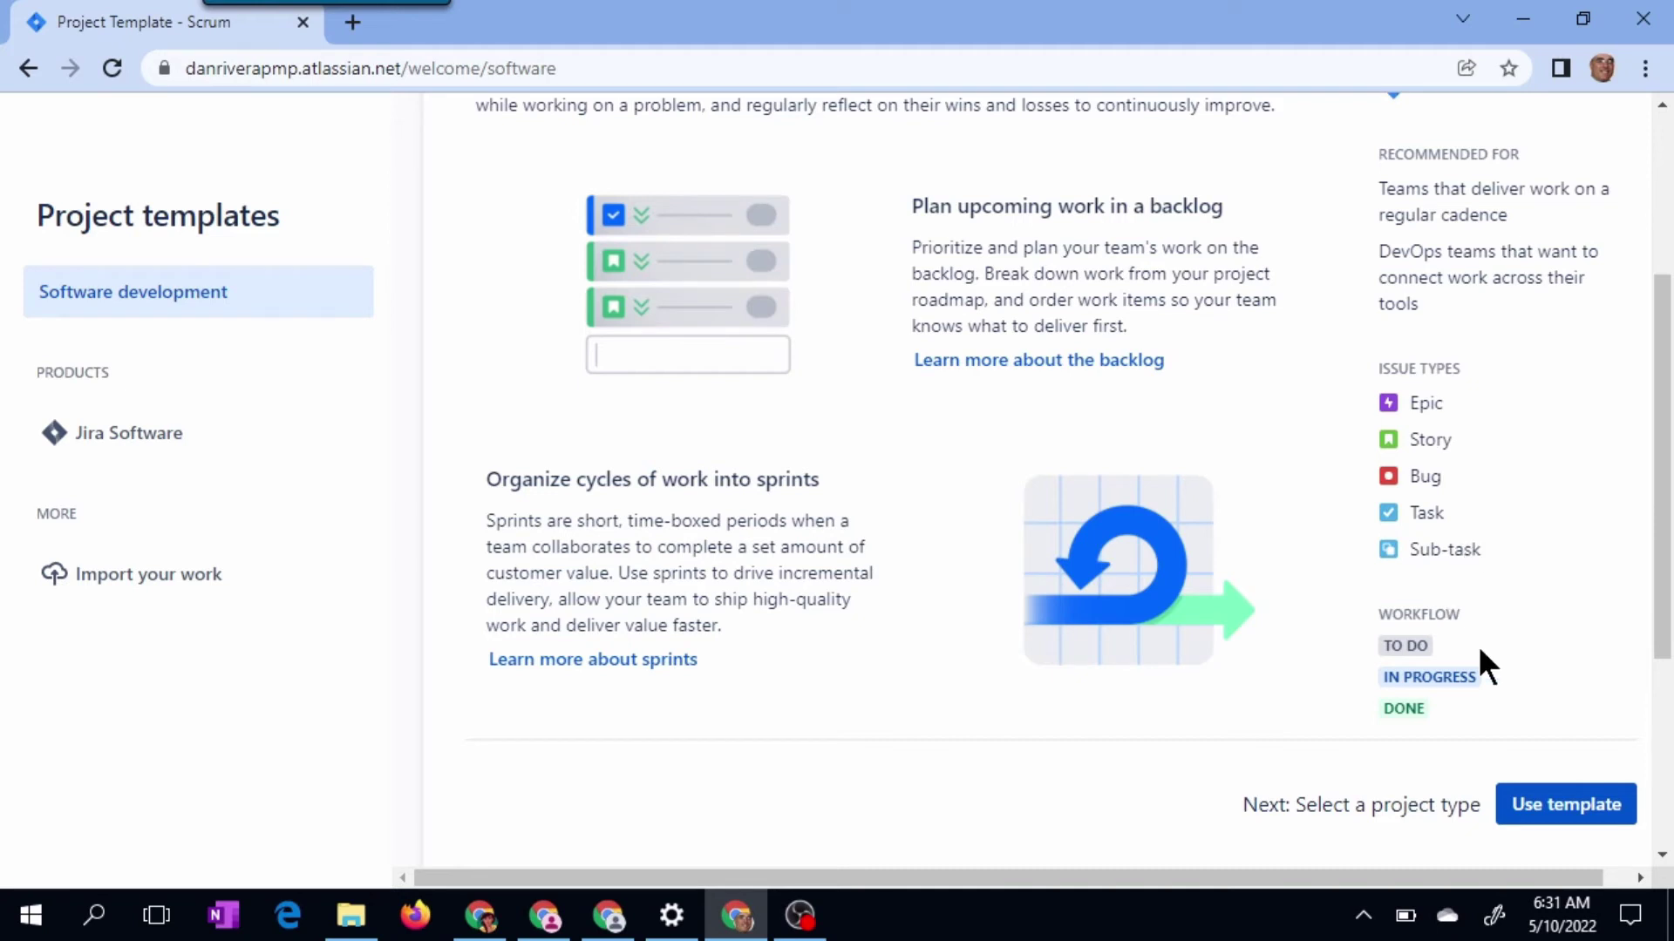
{"action": "scroll", "coordinate": [1664, 579], "scroll_direction": "down", "scroll_amount": 2}
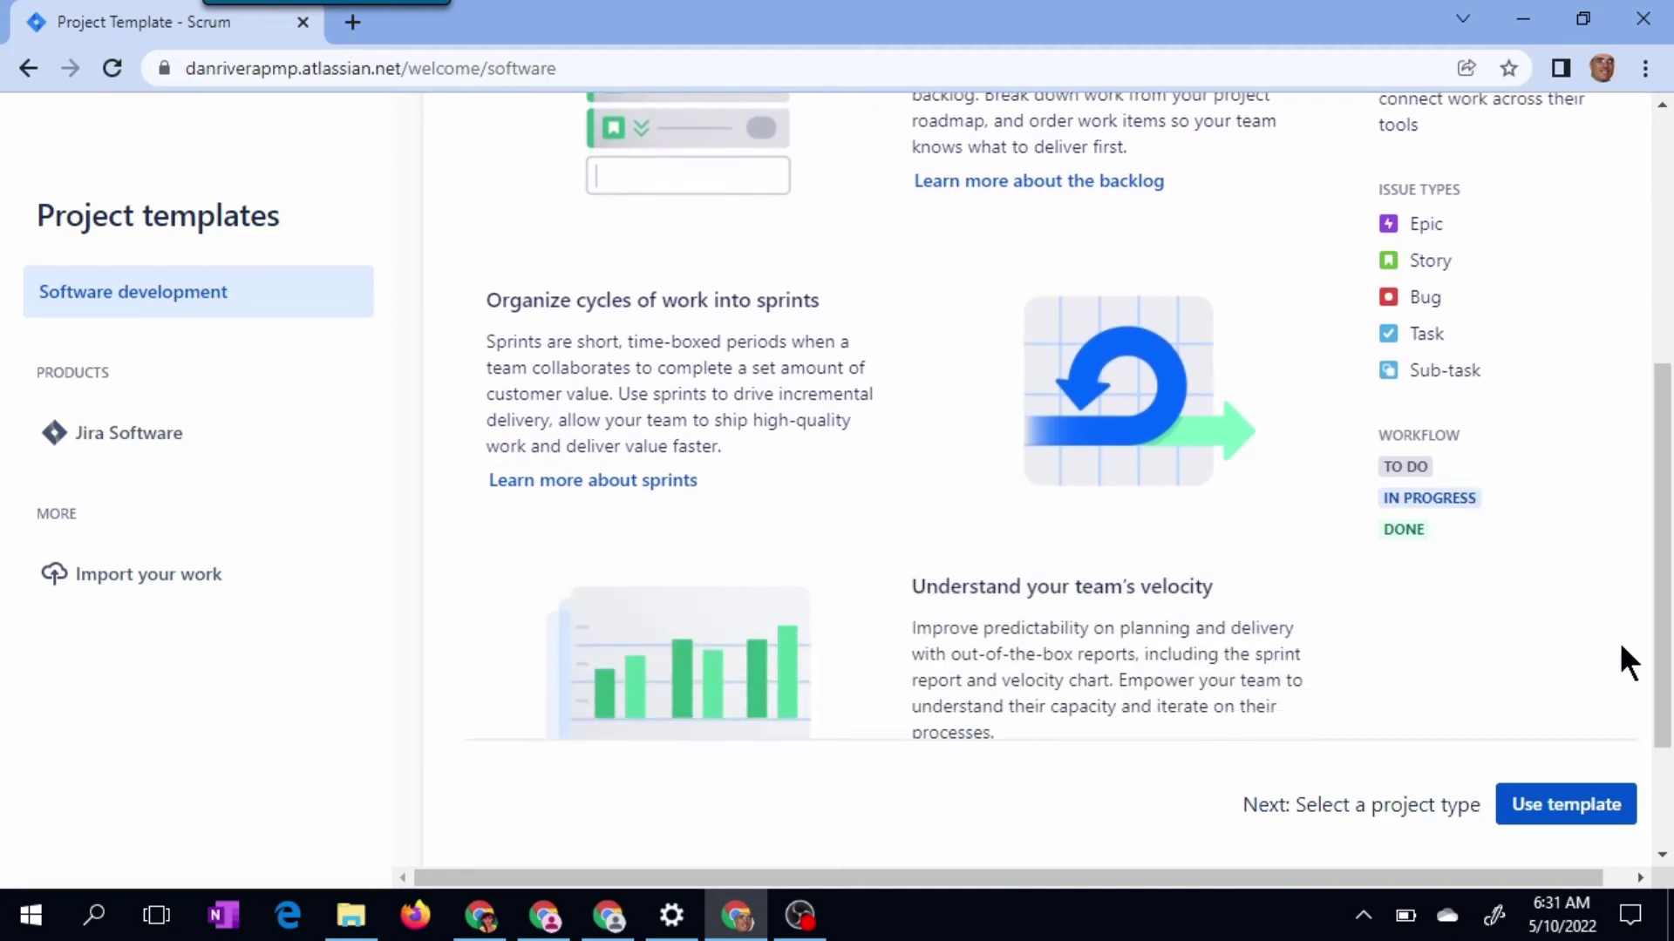
{"action": "left_click_drag", "start_coordinate": [1663, 654], "coordinate": [1657, 394]}
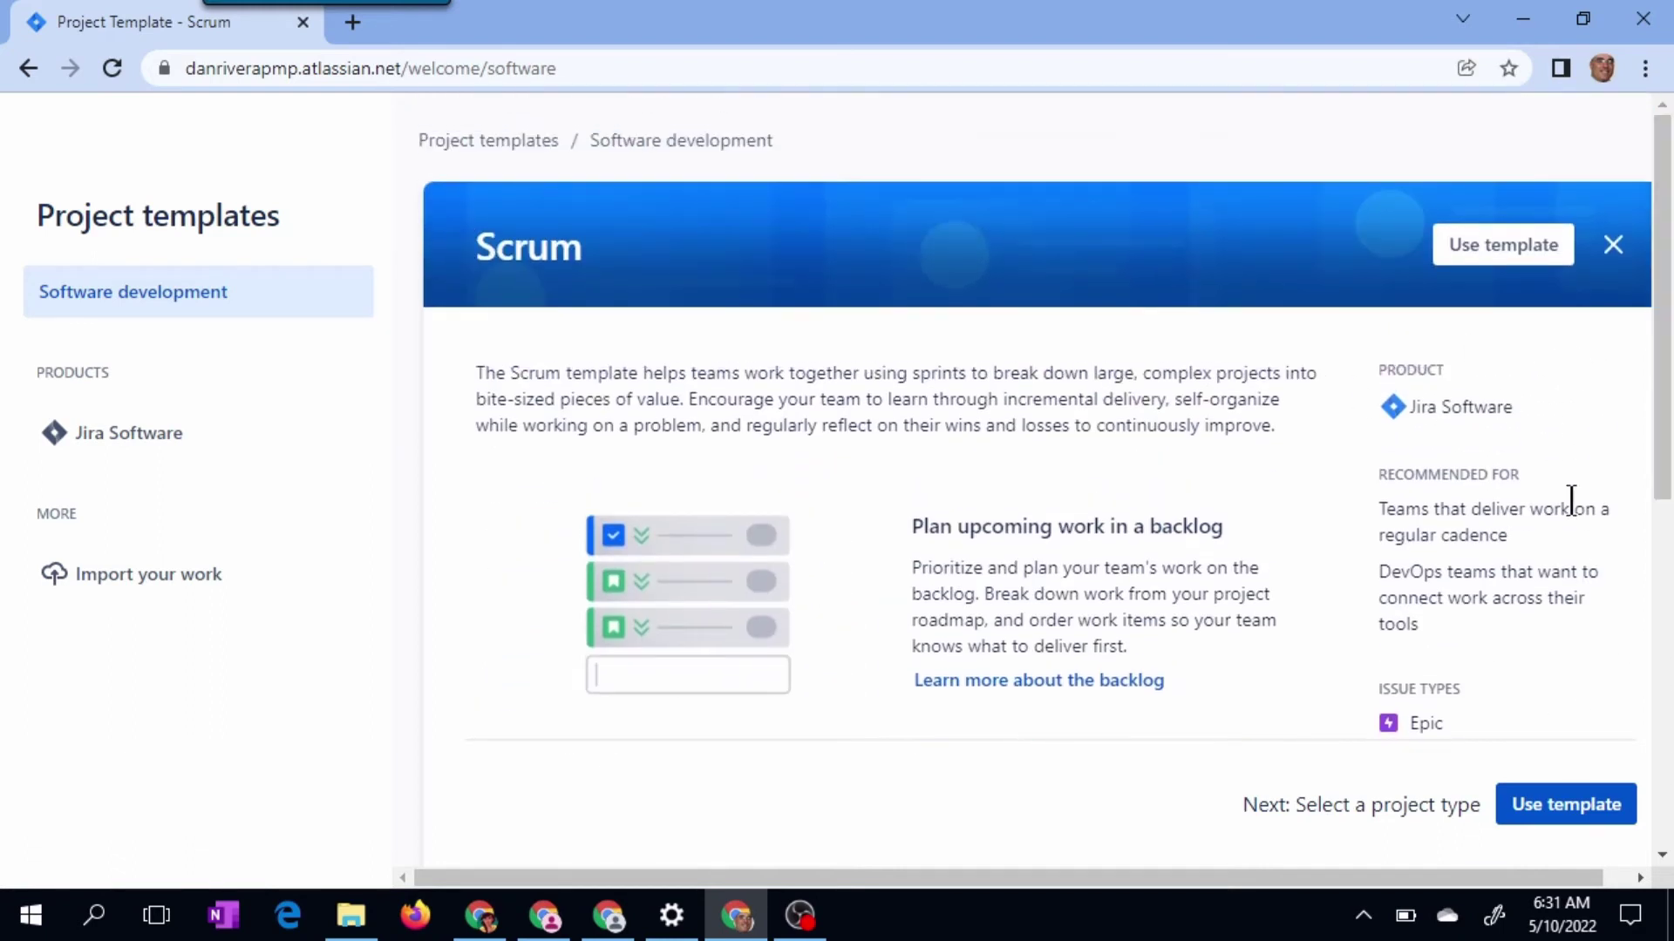
{"action": "left_click", "coordinate": [1544, 798]}
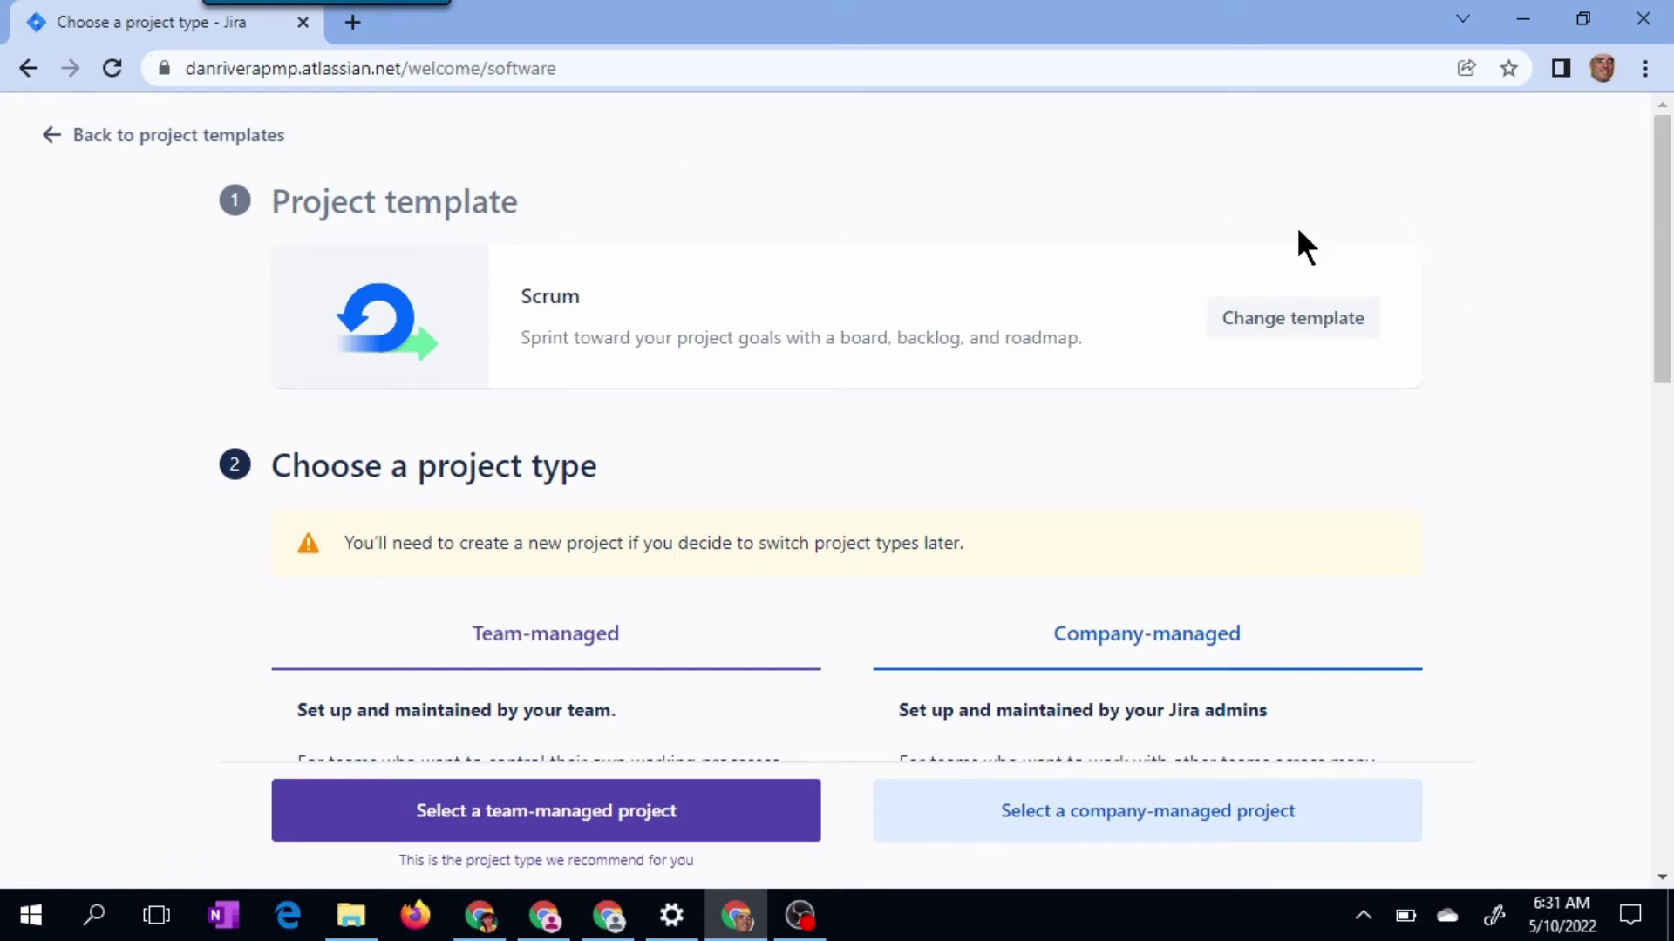
Compare the team-managed and company-managed project types and select a team-managed project.
{"action": "scroll", "coordinate": [1667, 227], "scroll_direction": "down", "scroll_amount": 3}
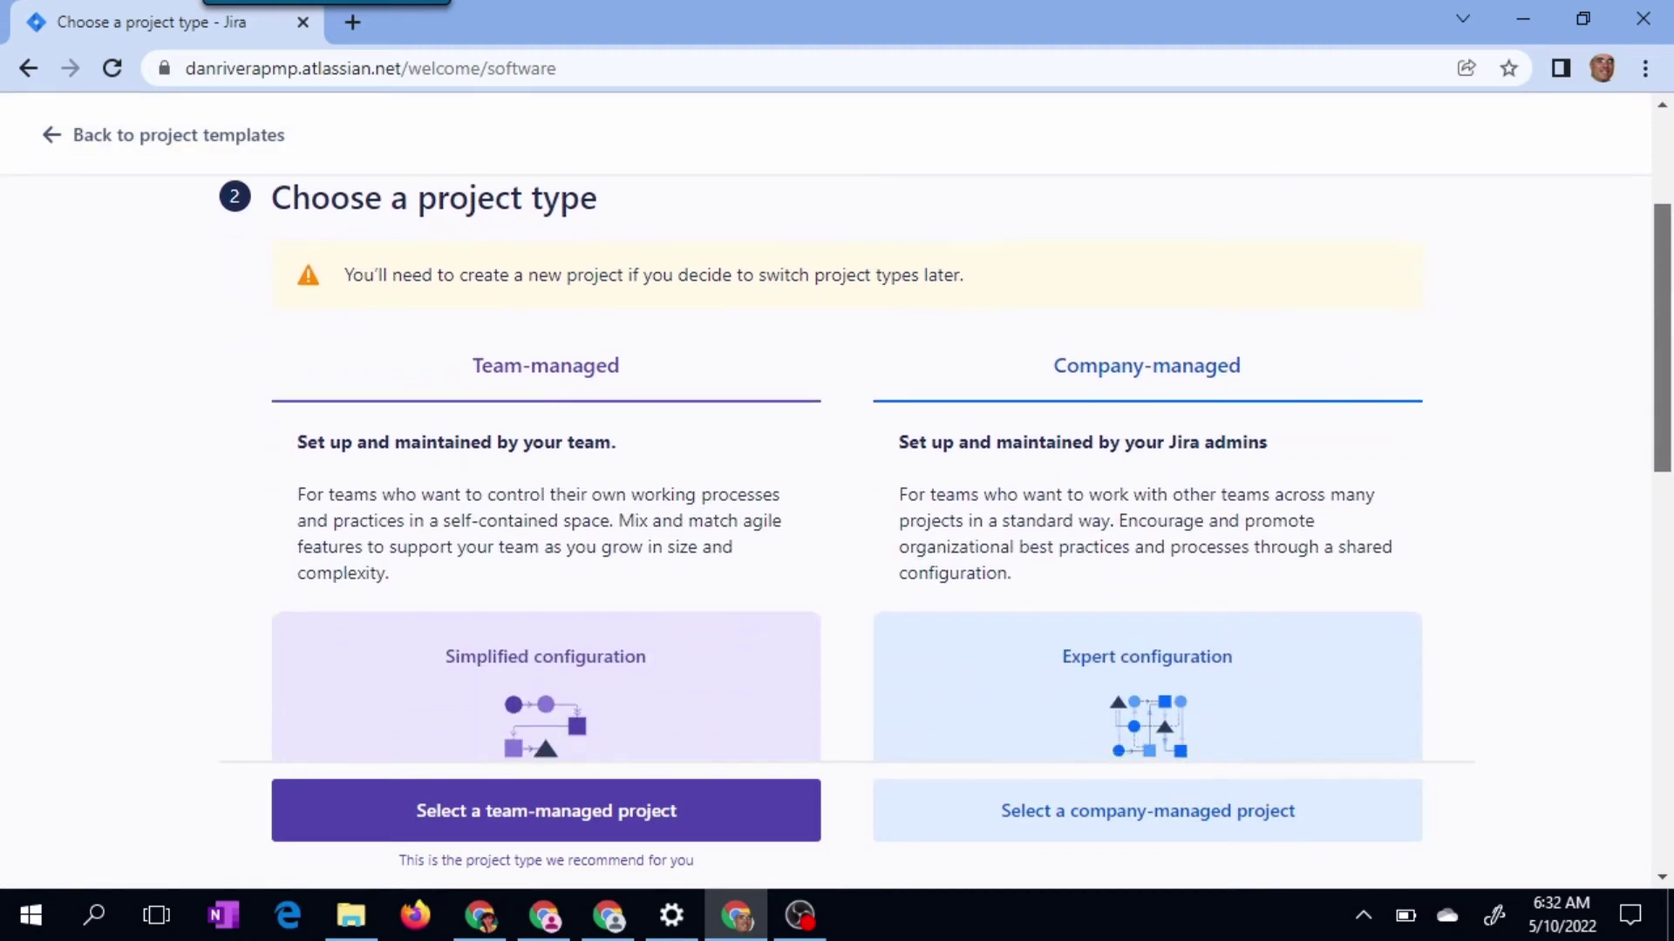
{"action": "scroll", "coordinate": [944, 467], "scroll_direction": "down", "scroll_amount": 2}
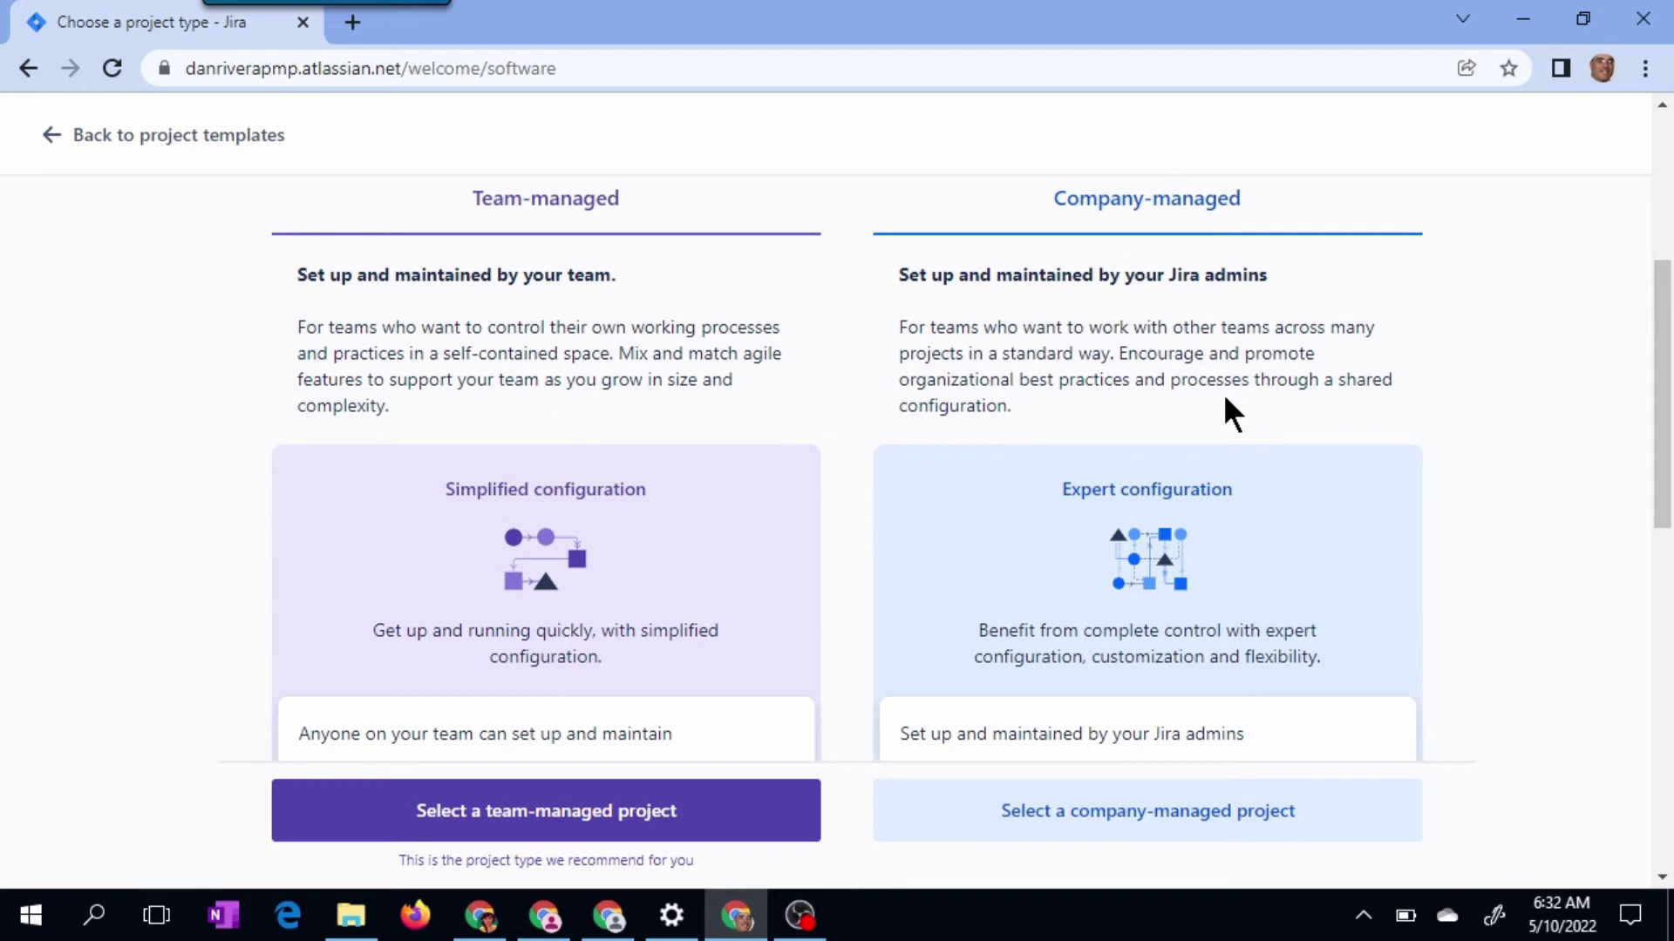
{"action": "left_click_drag", "start_coordinate": [1660, 356], "coordinate": [1669, 371]}
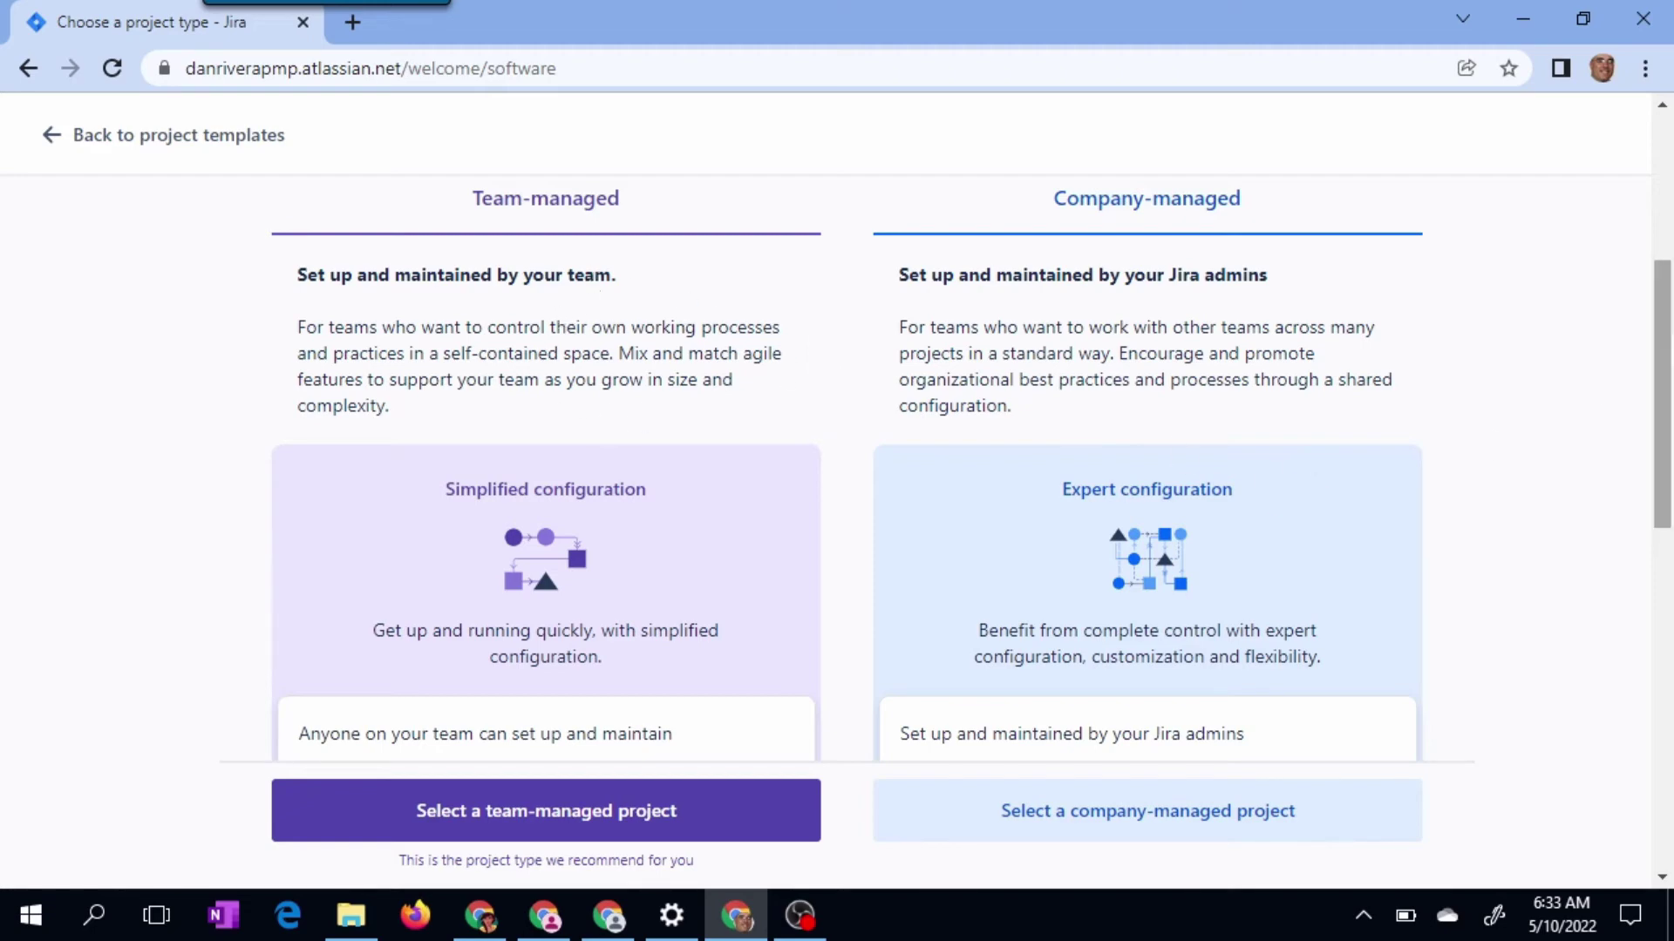
{"action": "scroll", "coordinate": [1665, 384], "scroll_direction": "down", "scroll_amount": 2}
{"action": "scroll", "coordinate": [1669, 383], "scroll_direction": "down", "scroll_amount": 1}
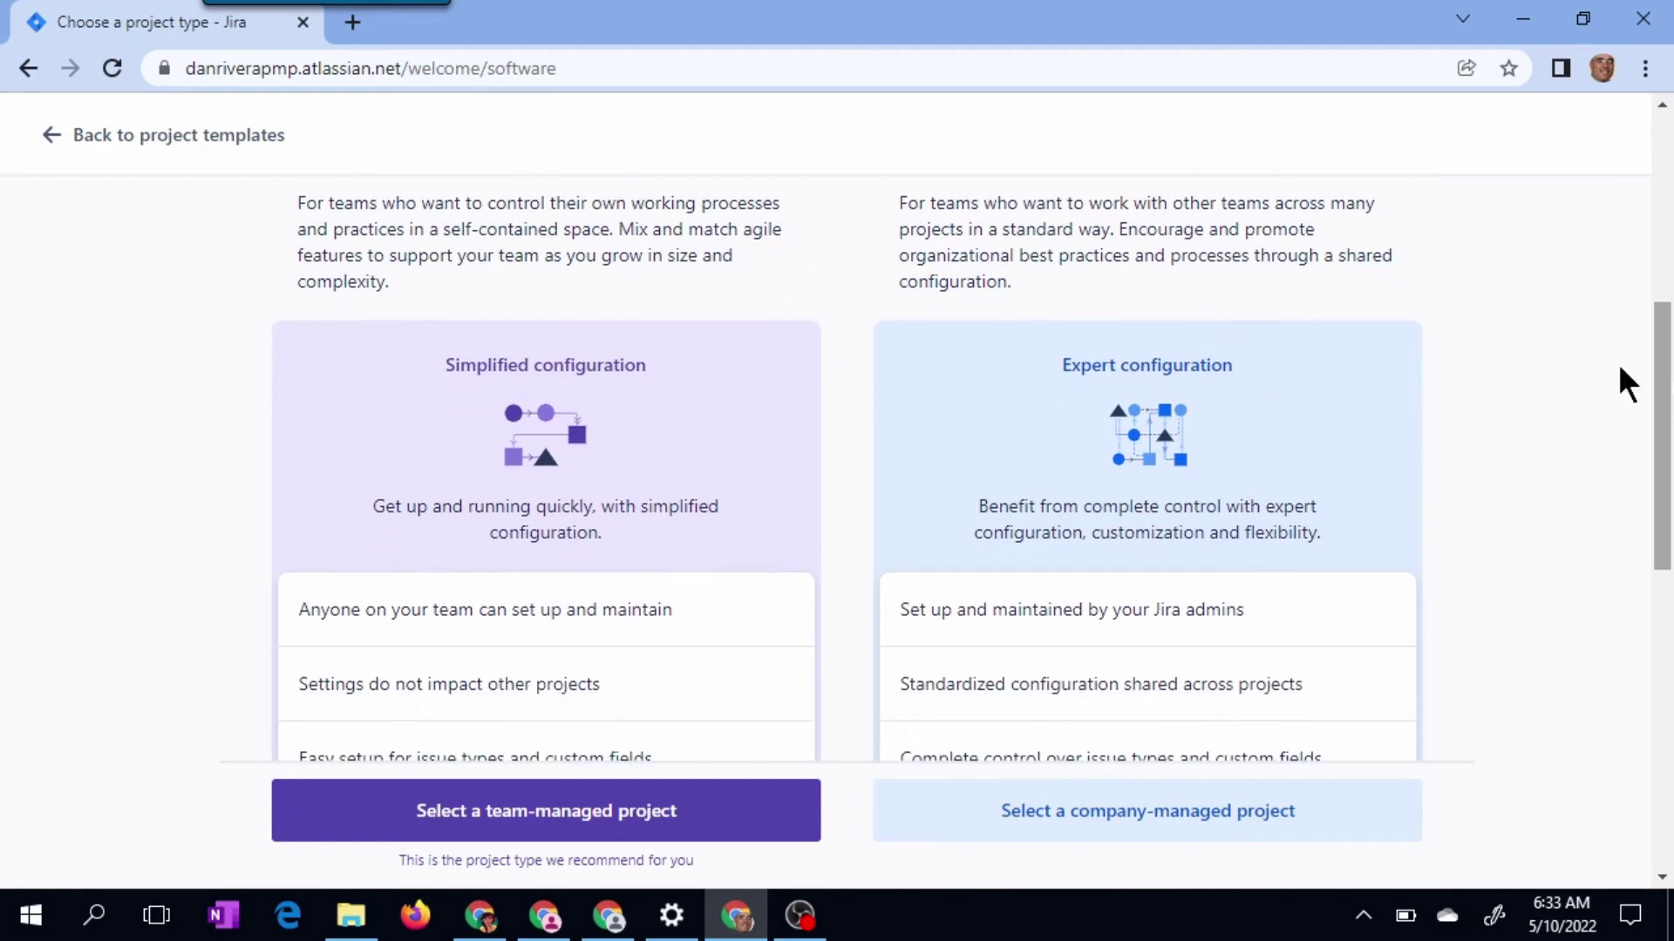
{"action": "scroll", "coordinate": [1665, 479], "scroll_direction": "down", "scroll_amount": 10}
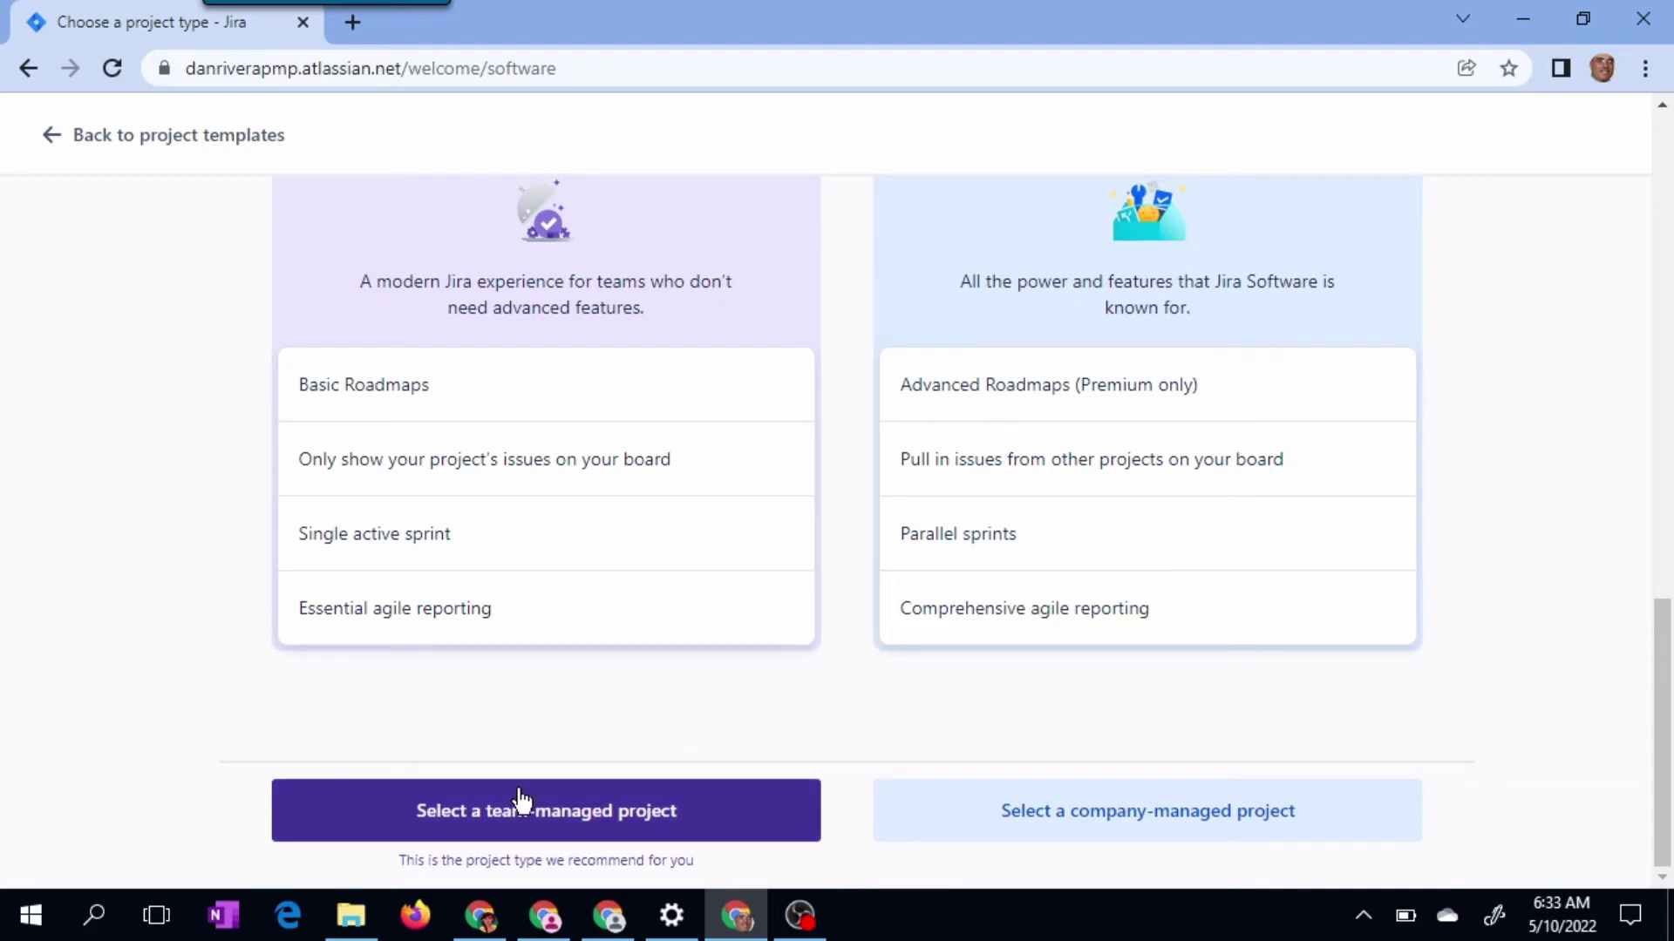
{"action": "left_click", "coordinate": [497, 826]}
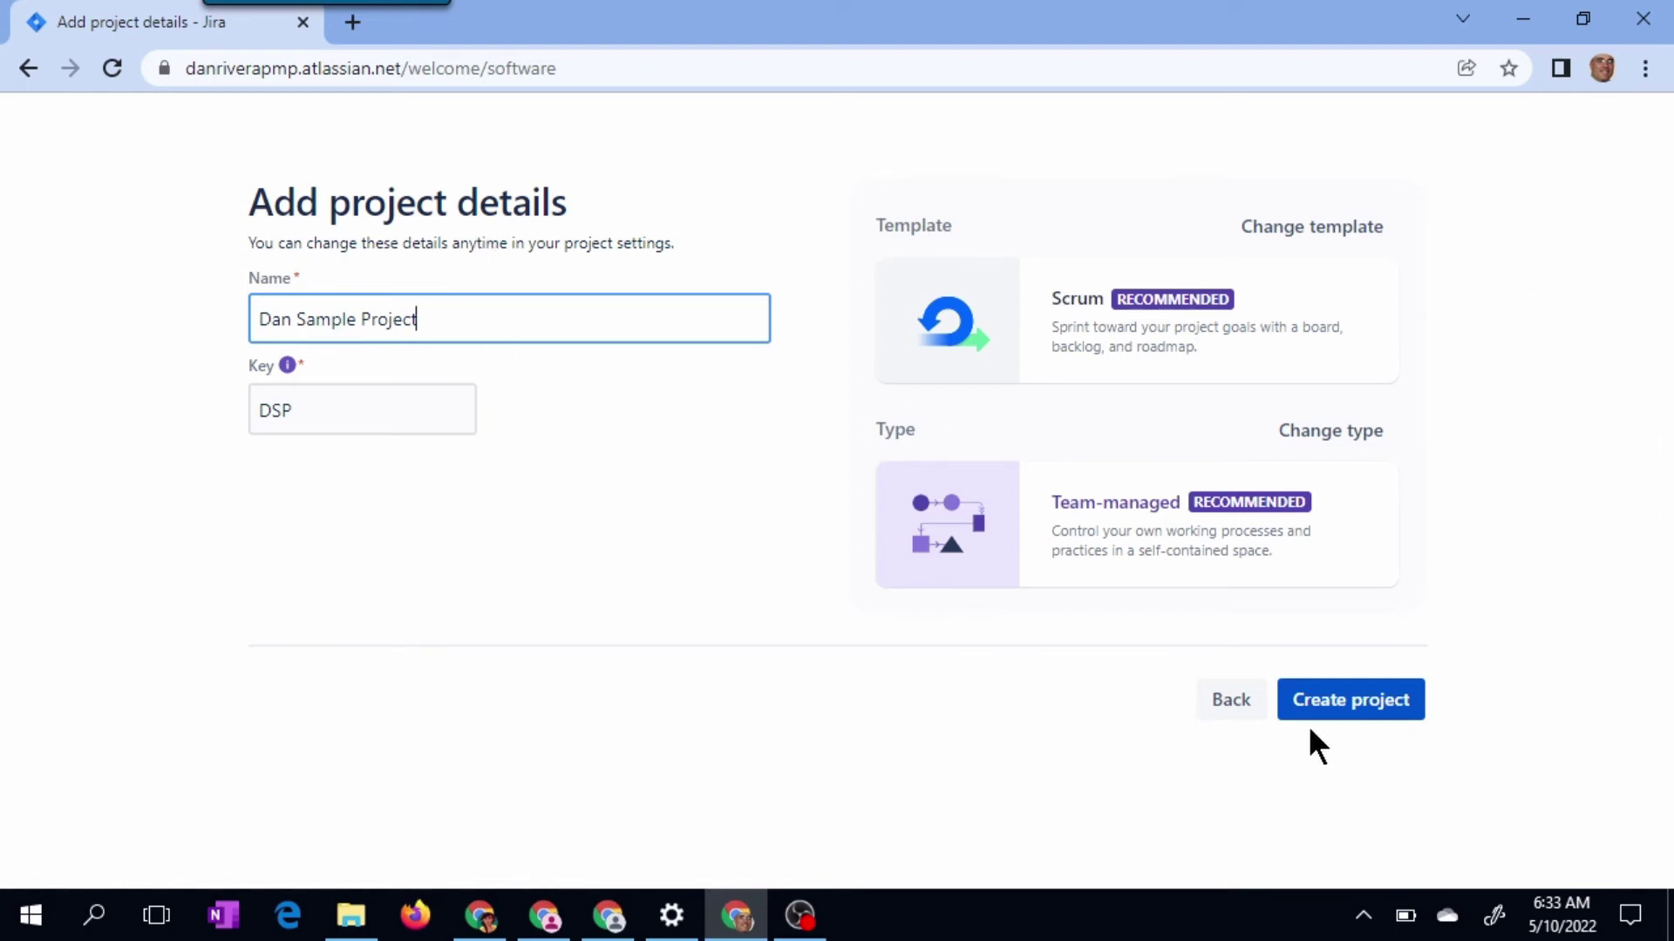
Create the project, skipping the tool connections and continuing without inviting any teammates.
{"action": "left_click", "coordinate": [1349, 700]}
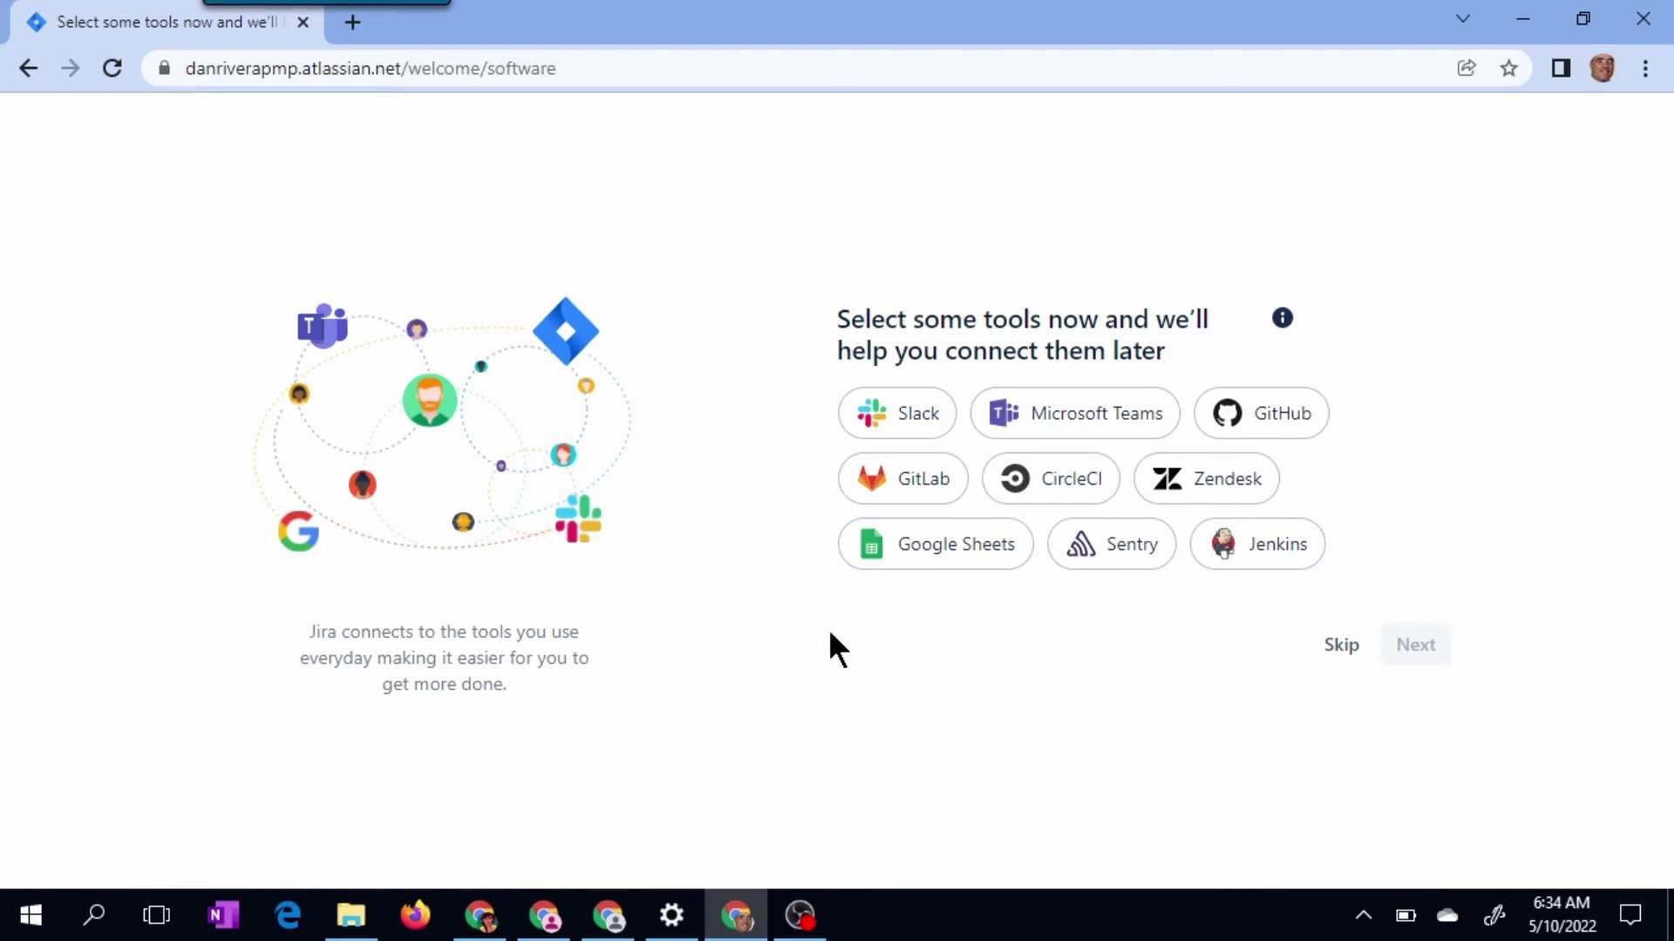
{"action": "left_click", "coordinate": [1343, 652]}
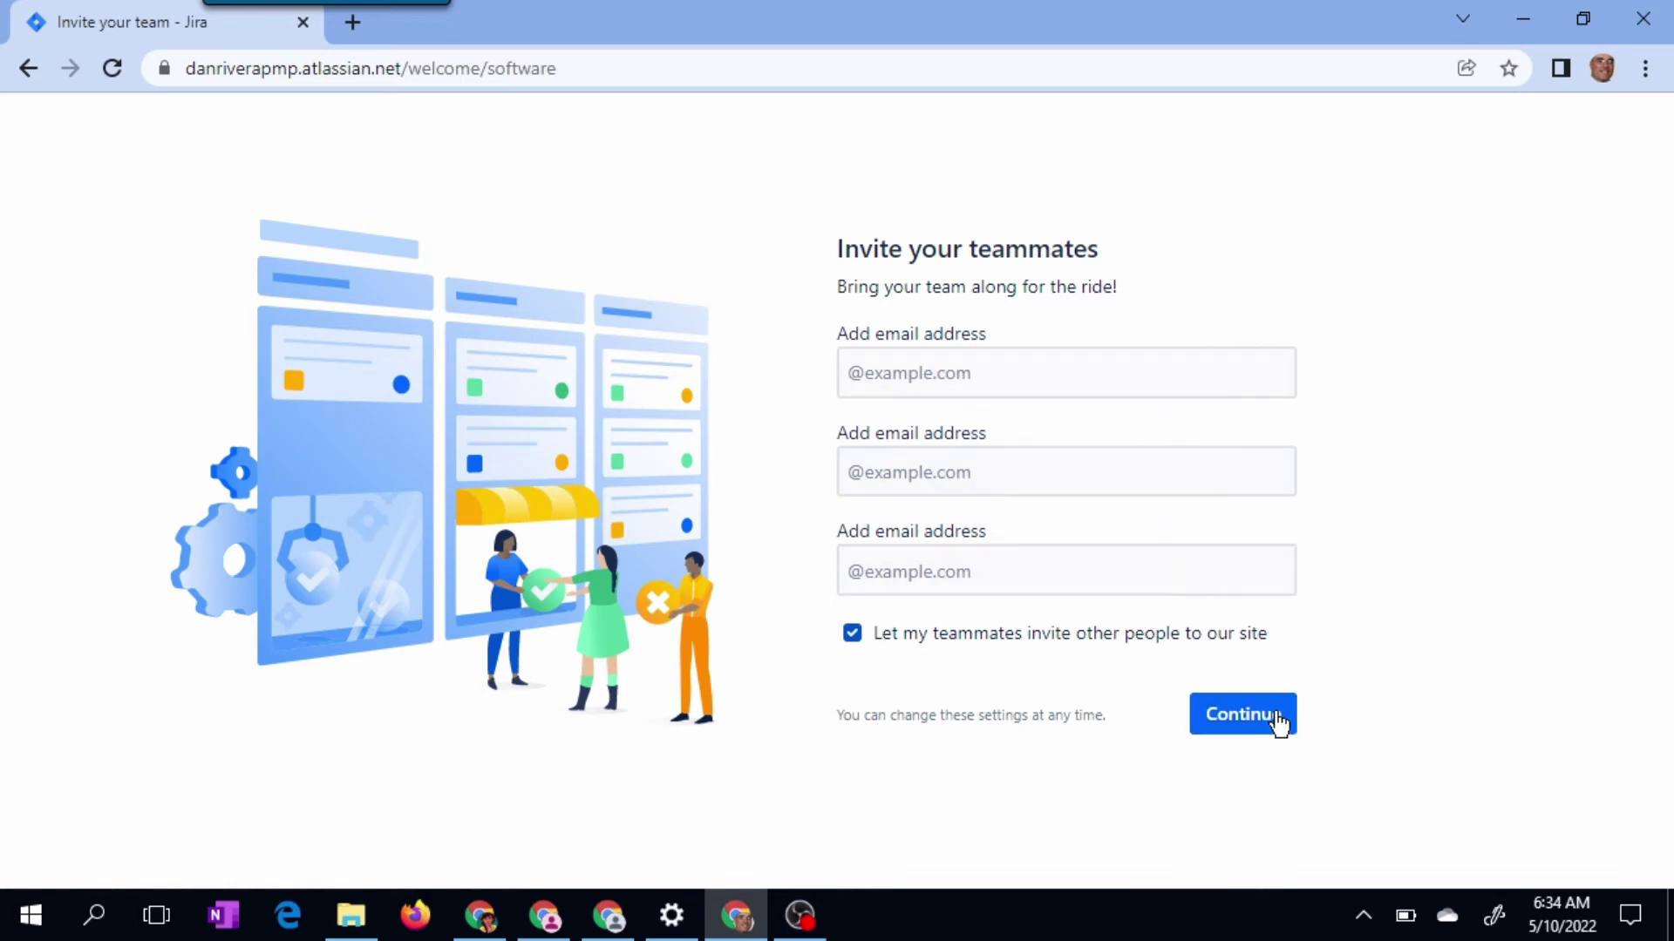
{"action": "left_click", "coordinate": [1247, 727]}
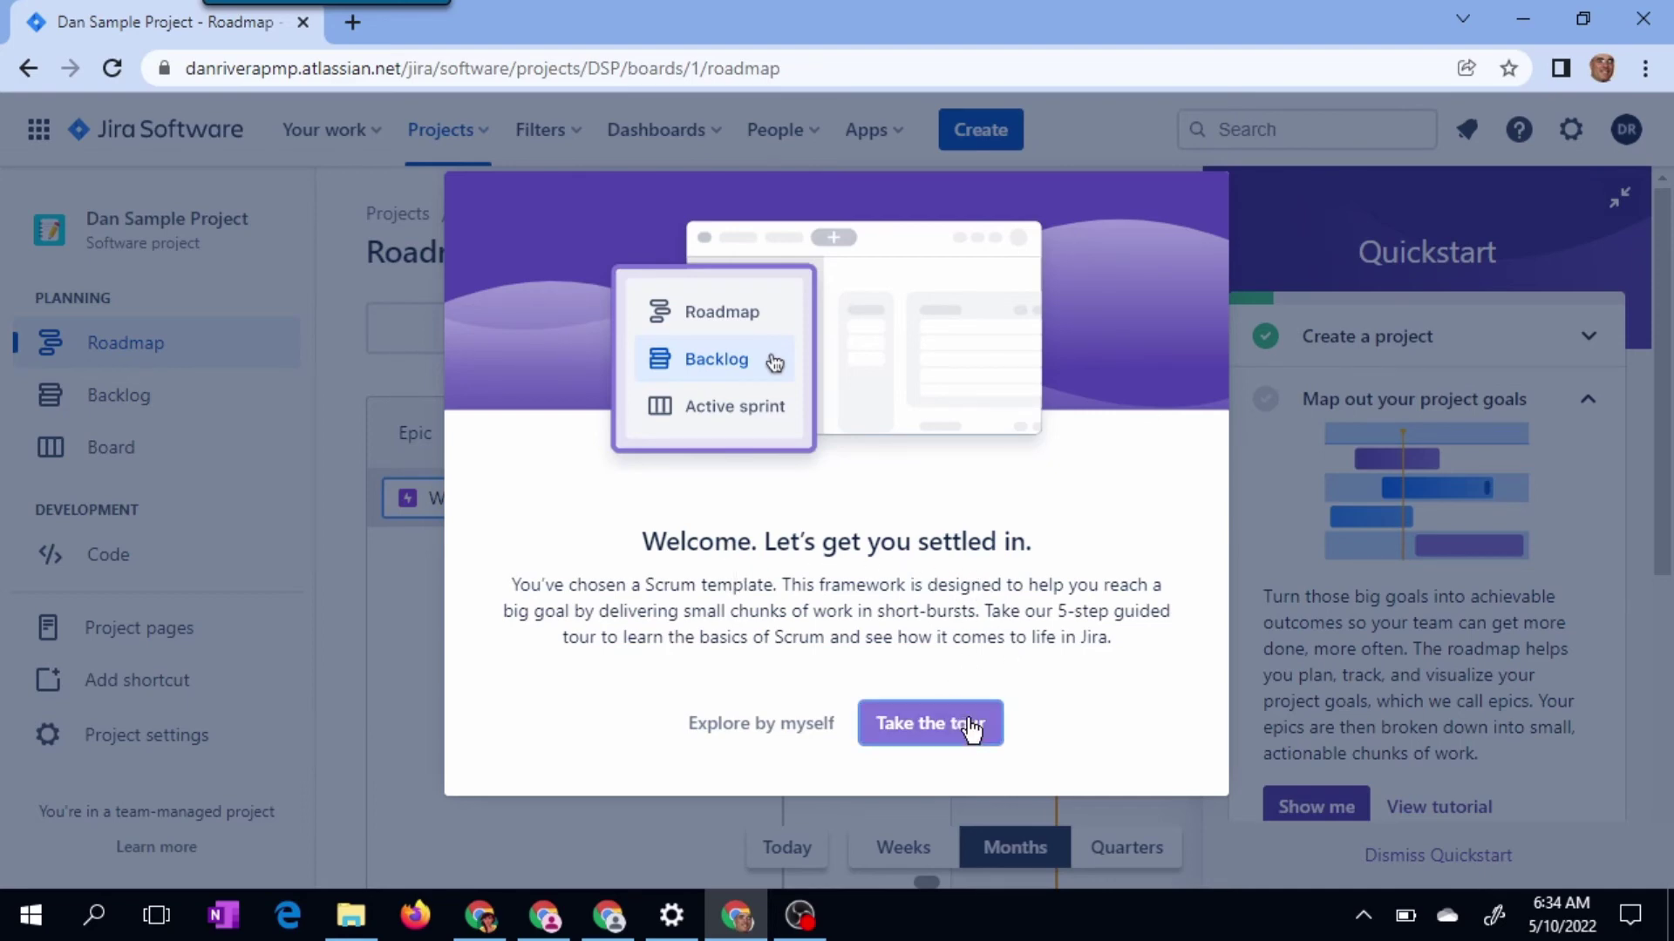
Decline the guided tour to explore alone, then dismiss the Quickstart guide after expanding its project creation entry.
{"action": "left_click", "coordinate": [775, 737]}
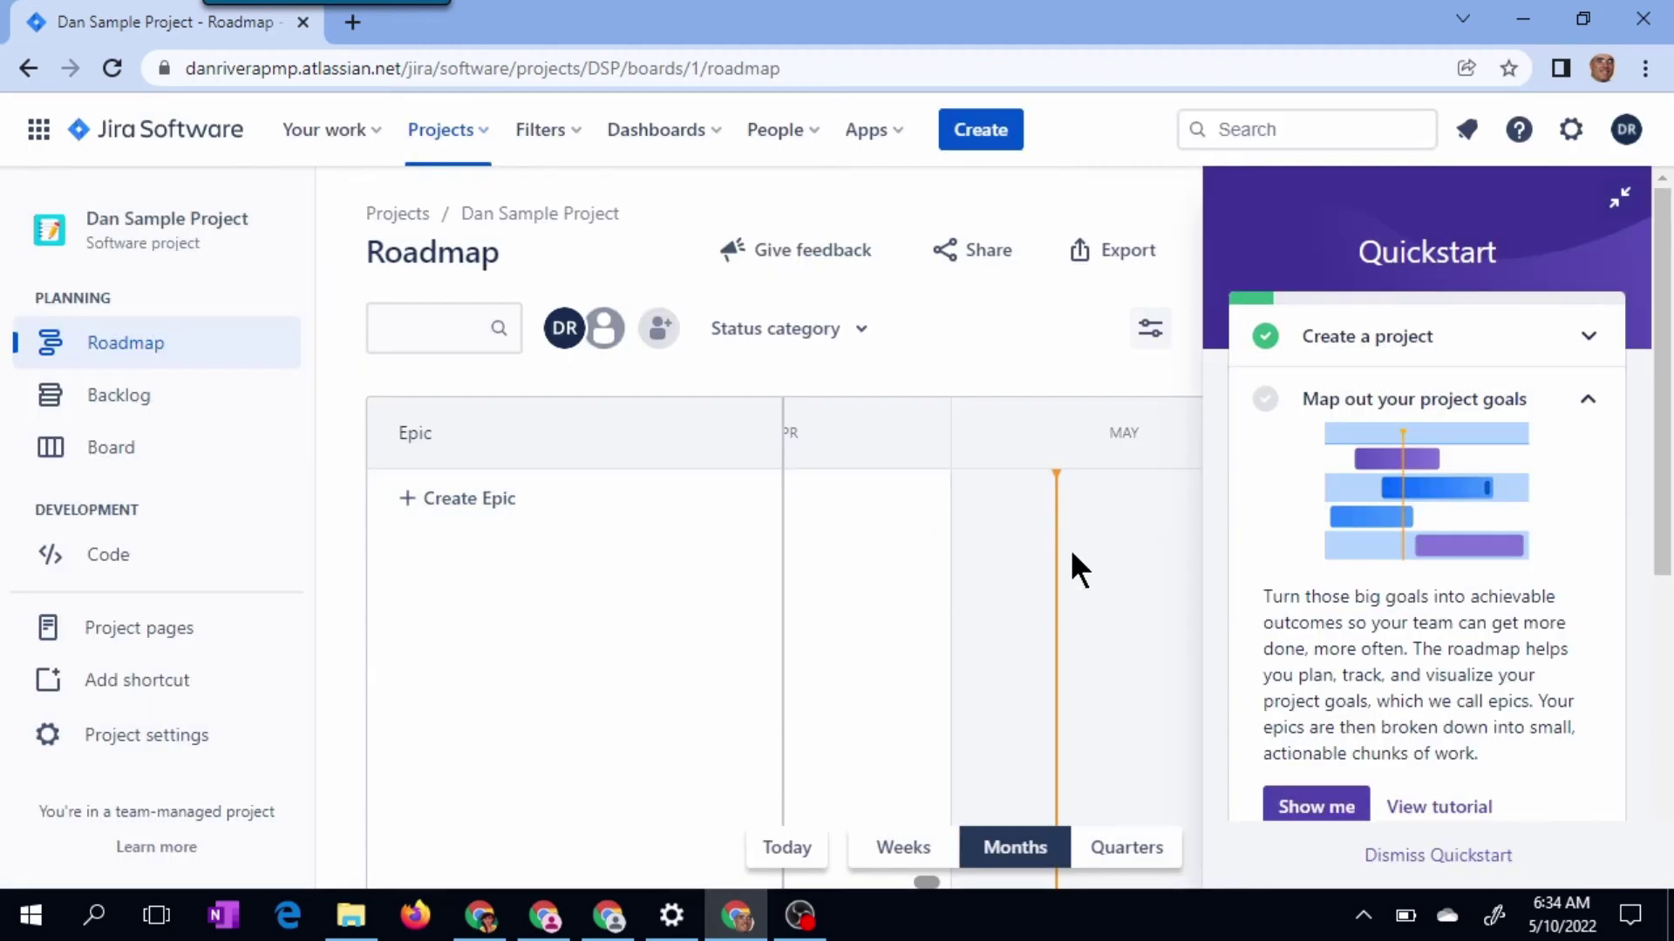
{"action": "left_click", "coordinate": [1590, 349]}
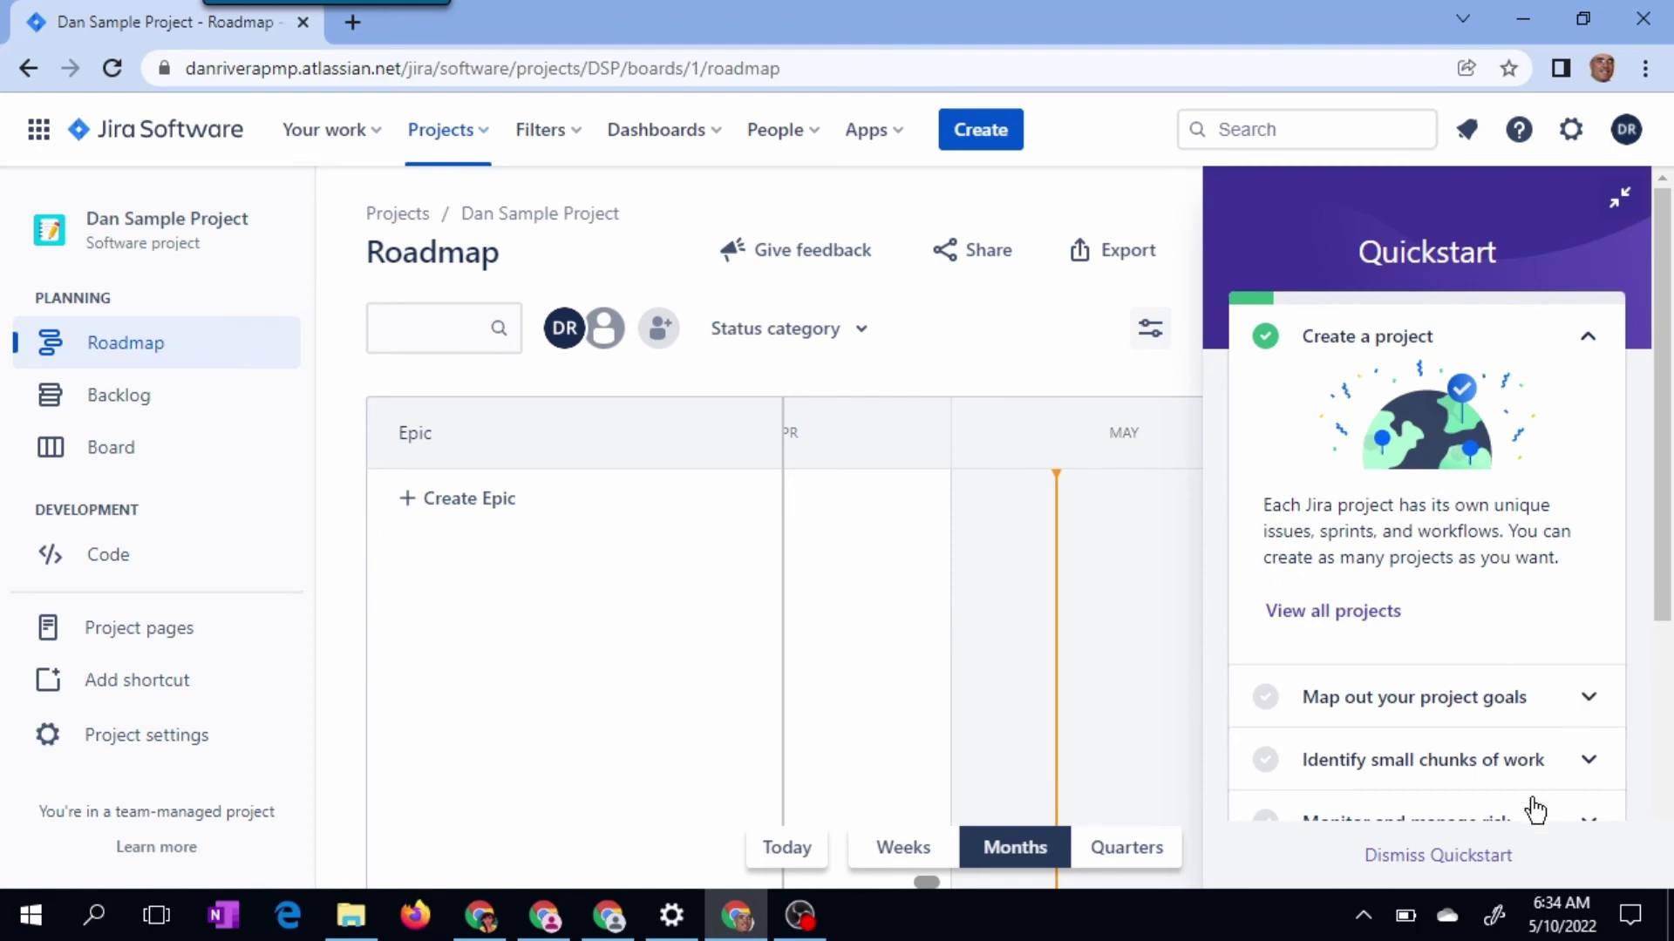
{"action": "left_click", "coordinate": [1409, 858]}
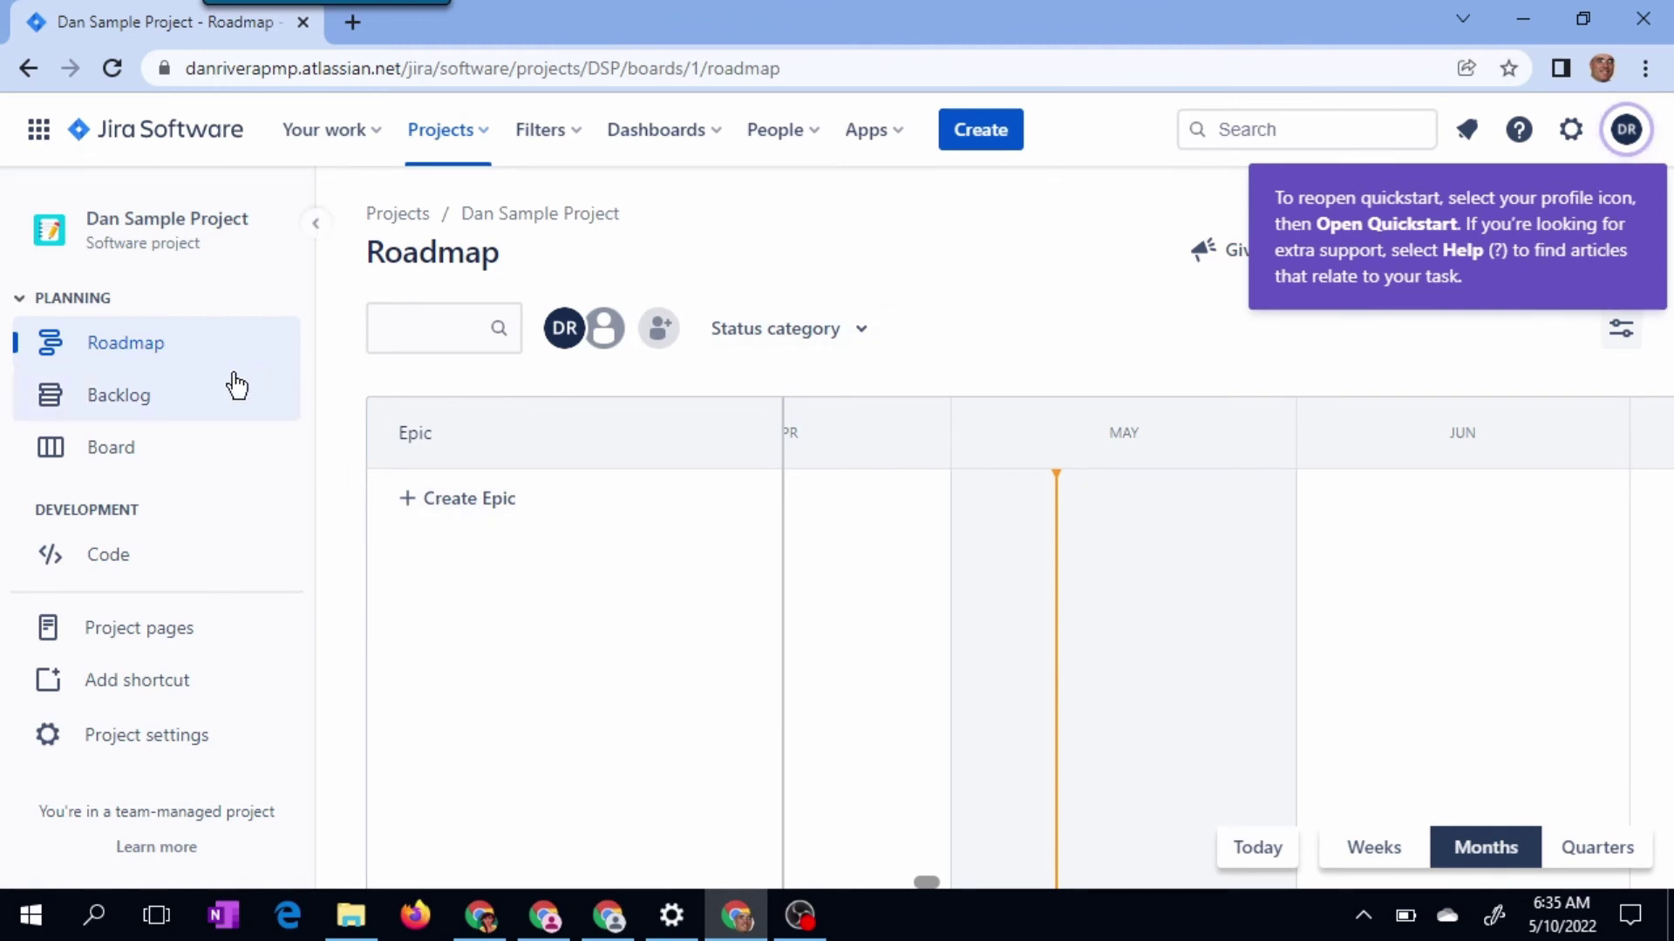
Look over the new project's Backlog page and its sprint board.
{"action": "left_click", "coordinate": [125, 416]}
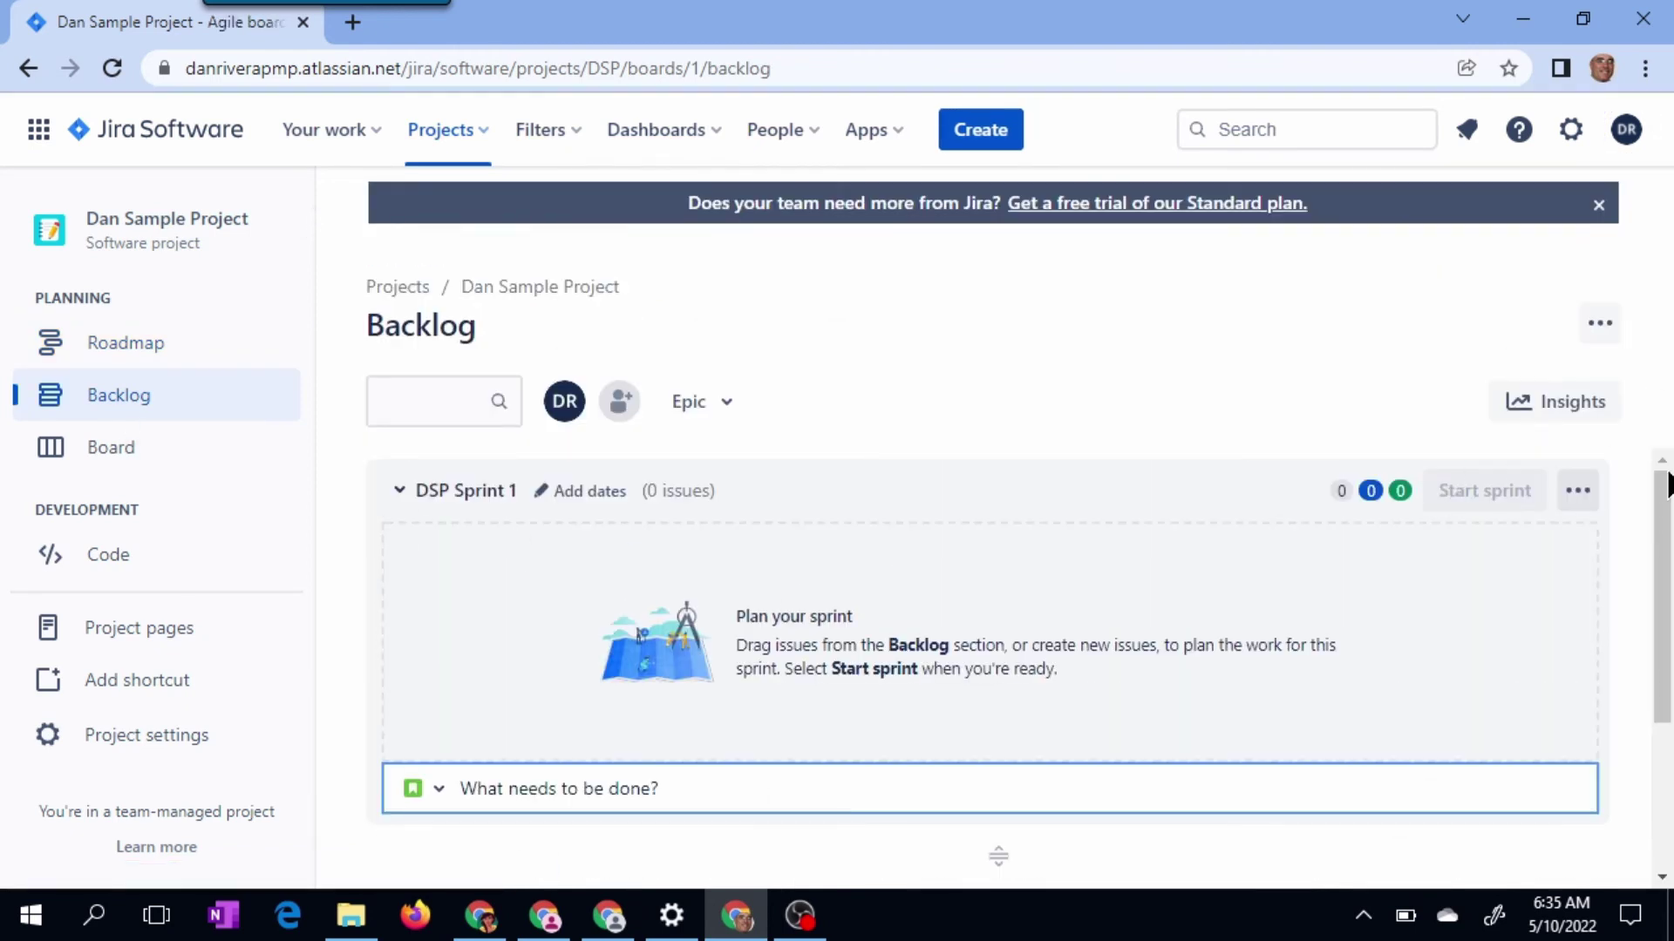
{"action": "mouse_move", "coordinate": [1666, 497]}
{"action": "left_mouse_down"}
{"action": "mouse_move", "coordinate": [1669, 757]}
{"action": "mouse_move", "coordinate": [1670, 482]}
{"action": "left_mouse_up"}
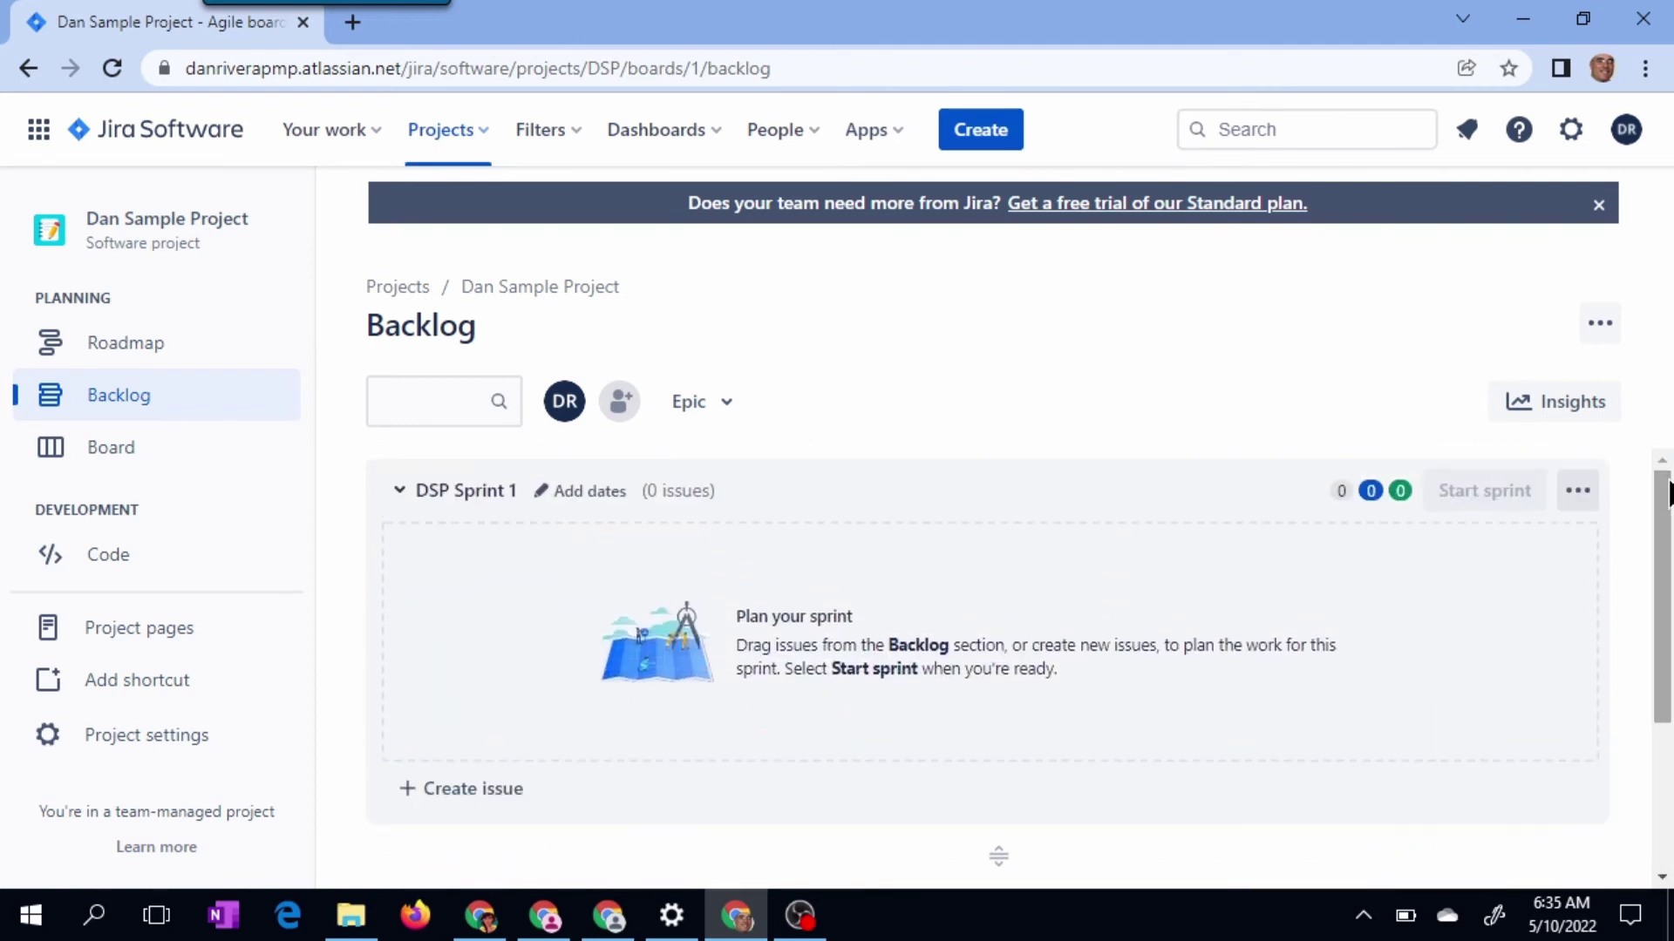
{"action": "left_click", "coordinate": [114, 453]}
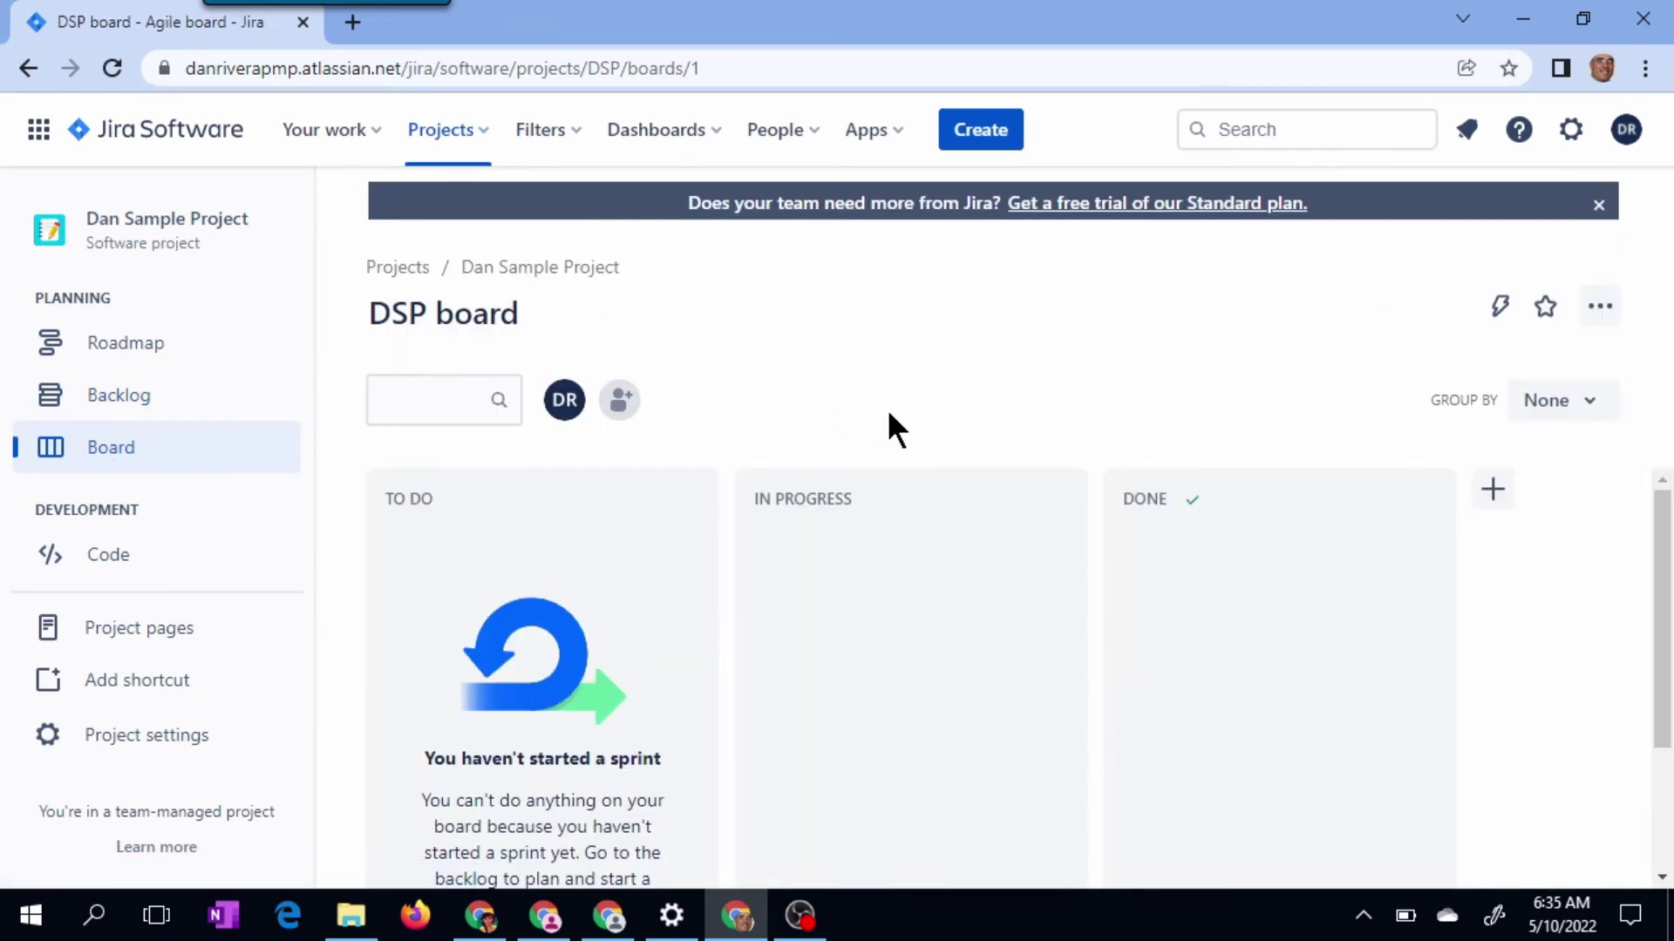
{"action": "mouse_move", "coordinate": [1669, 598]}
{"action": "left_mouse_down"}
{"action": "mouse_move", "coordinate": [1669, 741]}
{"action": "mouse_move", "coordinate": [1670, 571]}
{"action": "left_mouse_up"}
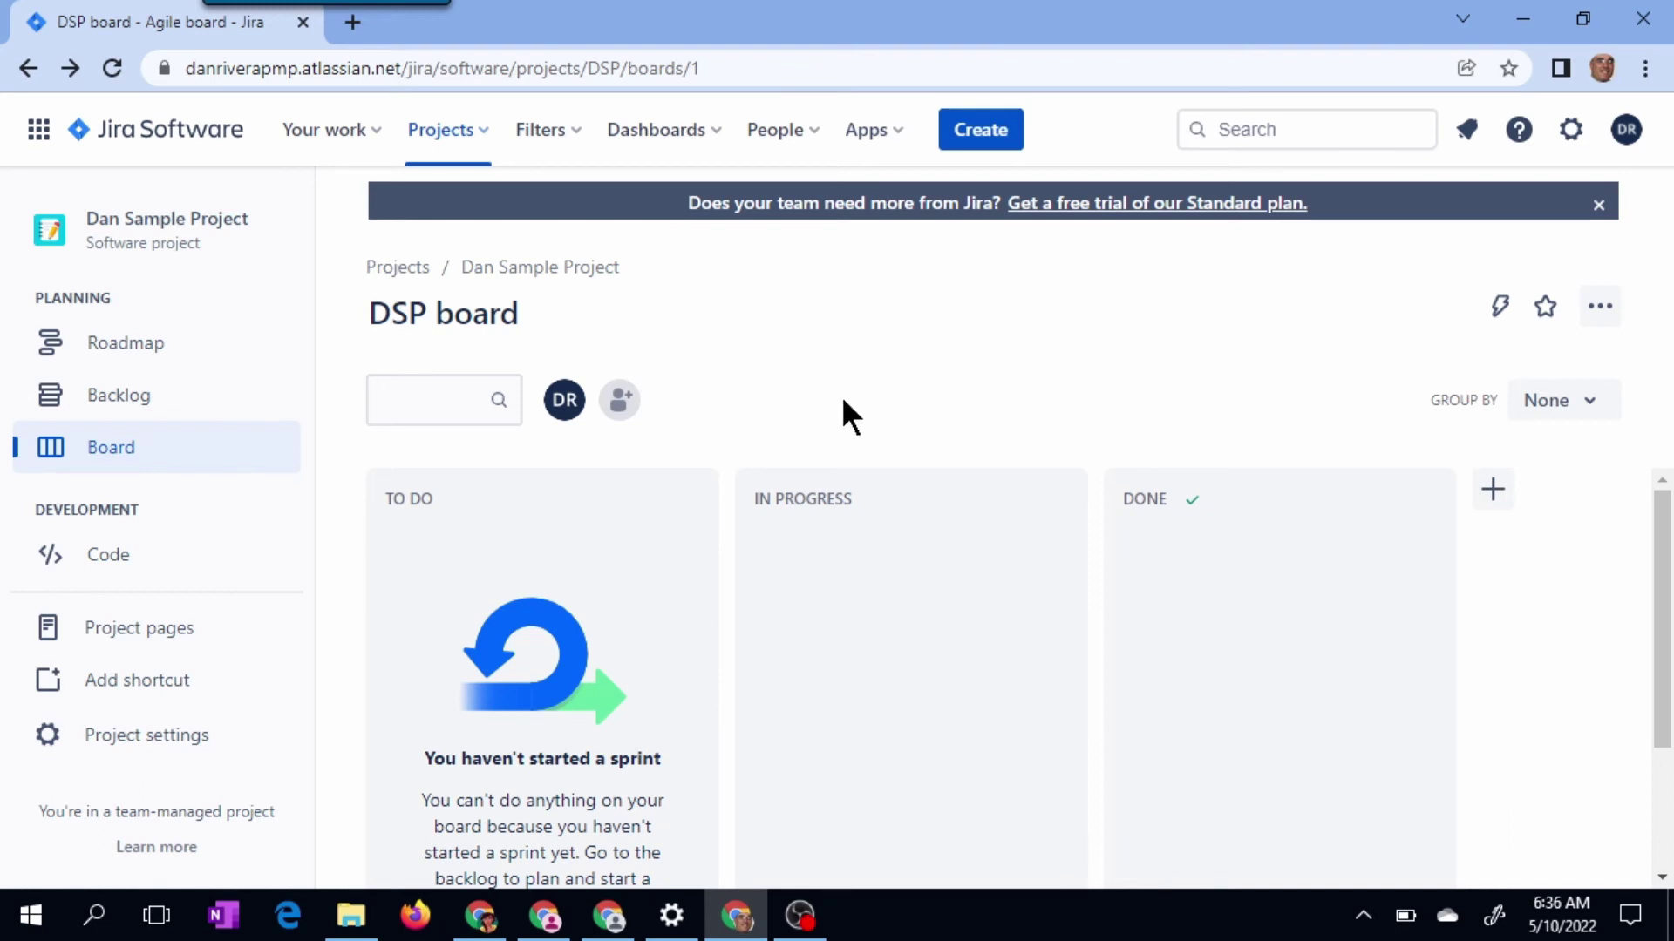
Switch from Jira Software to Confluence on the same site and close the community access notice.
{"action": "left_click", "coordinate": [39, 136]}
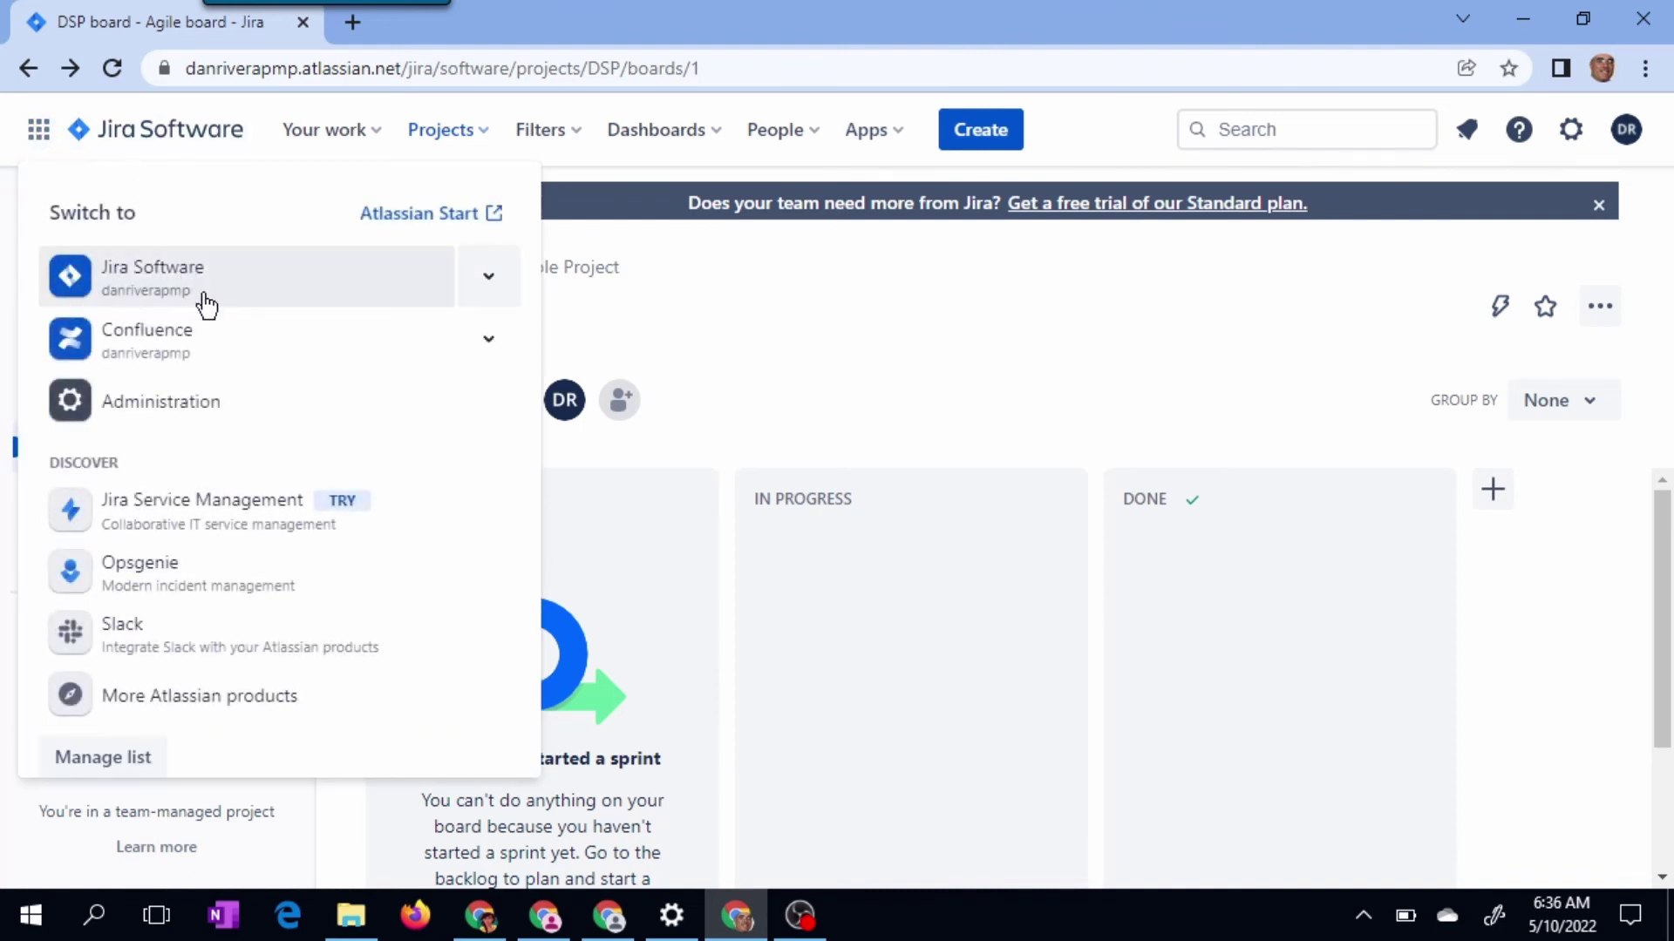
{"action": "left_click", "coordinate": [154, 359]}
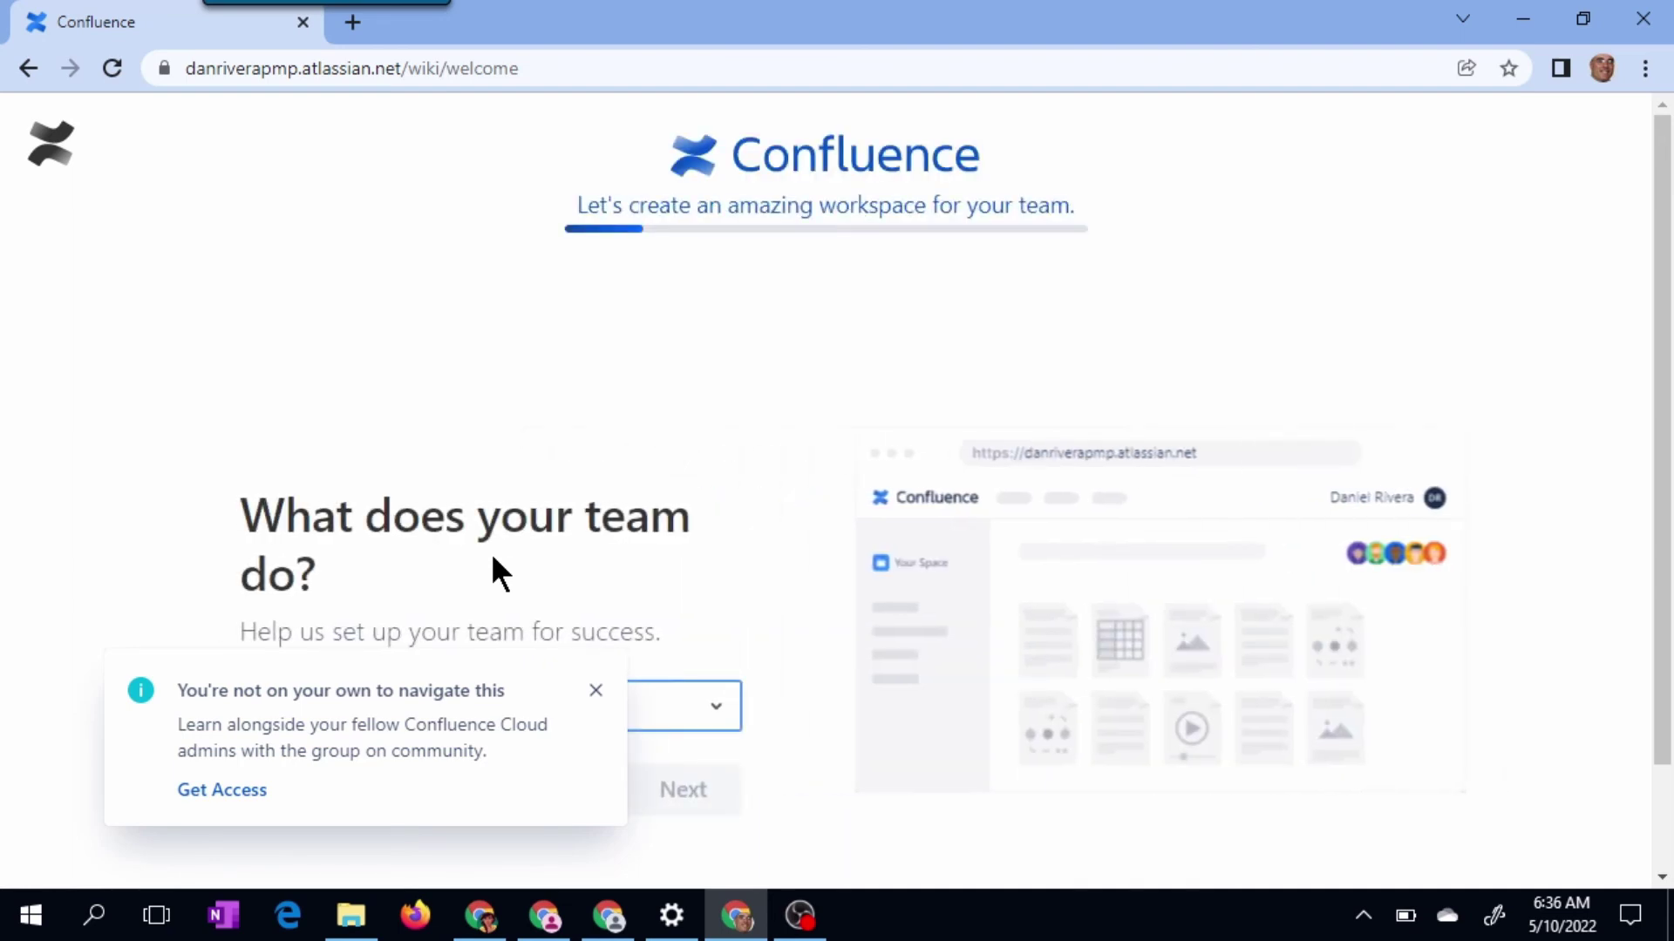
{"action": "left_click", "coordinate": [597, 693]}
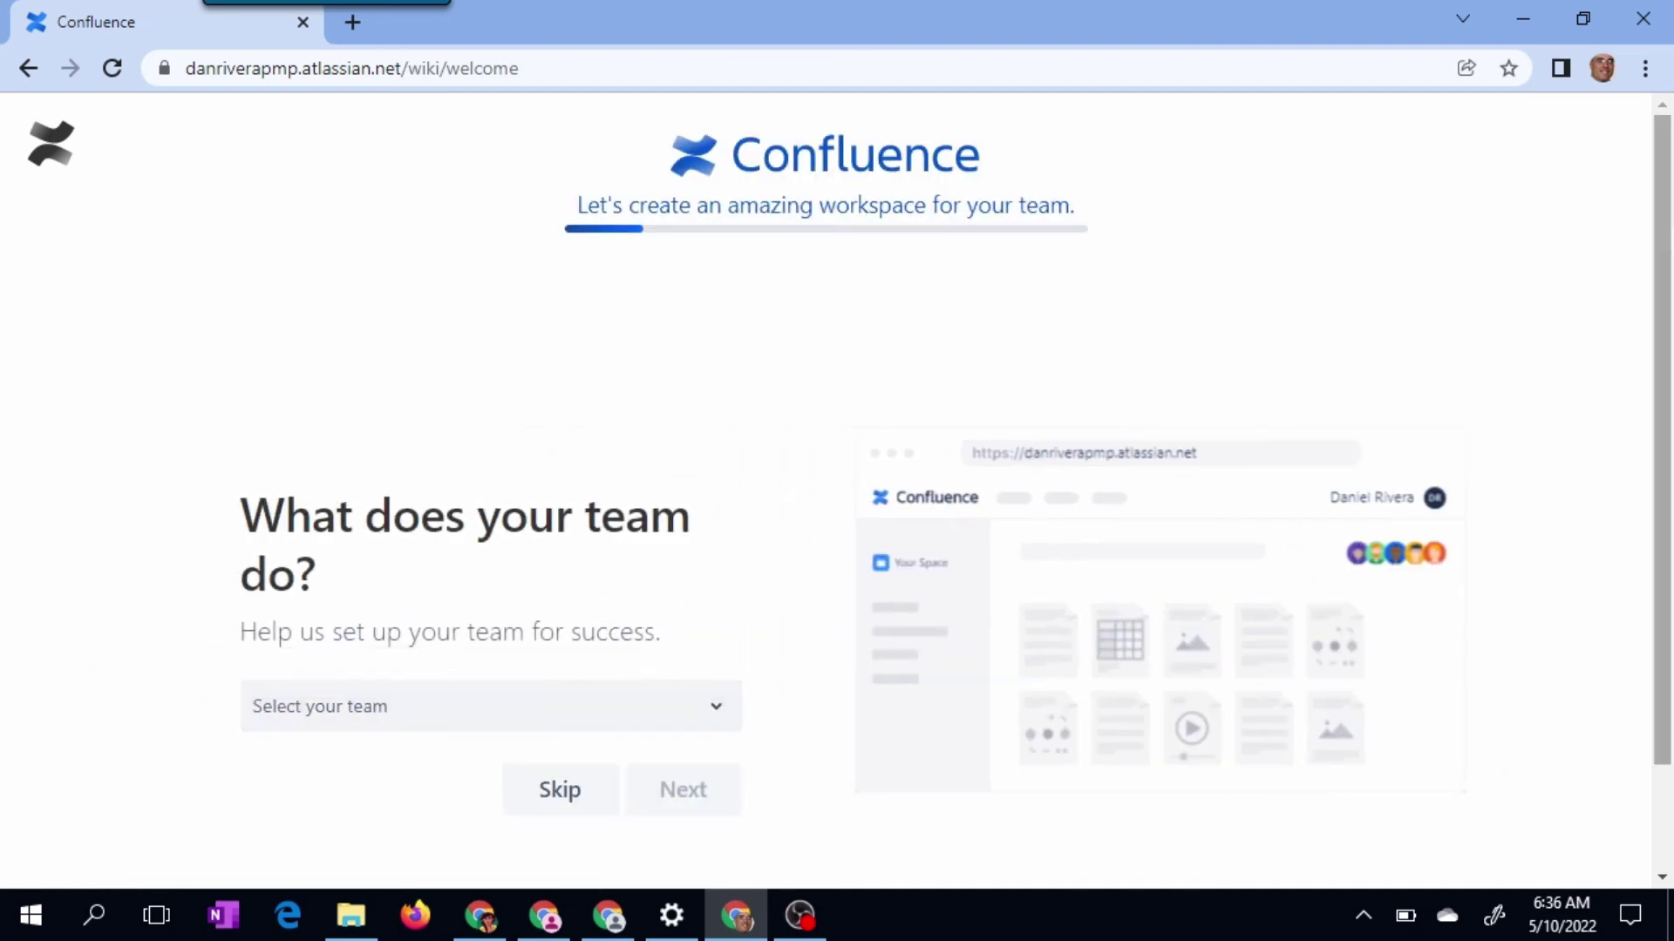
Answer the Confluence question about what the team does with Operations and continue to the role question.
{"action": "scroll", "coordinate": [770, 503], "scroll_direction": "down", "scroll_amount": 3}
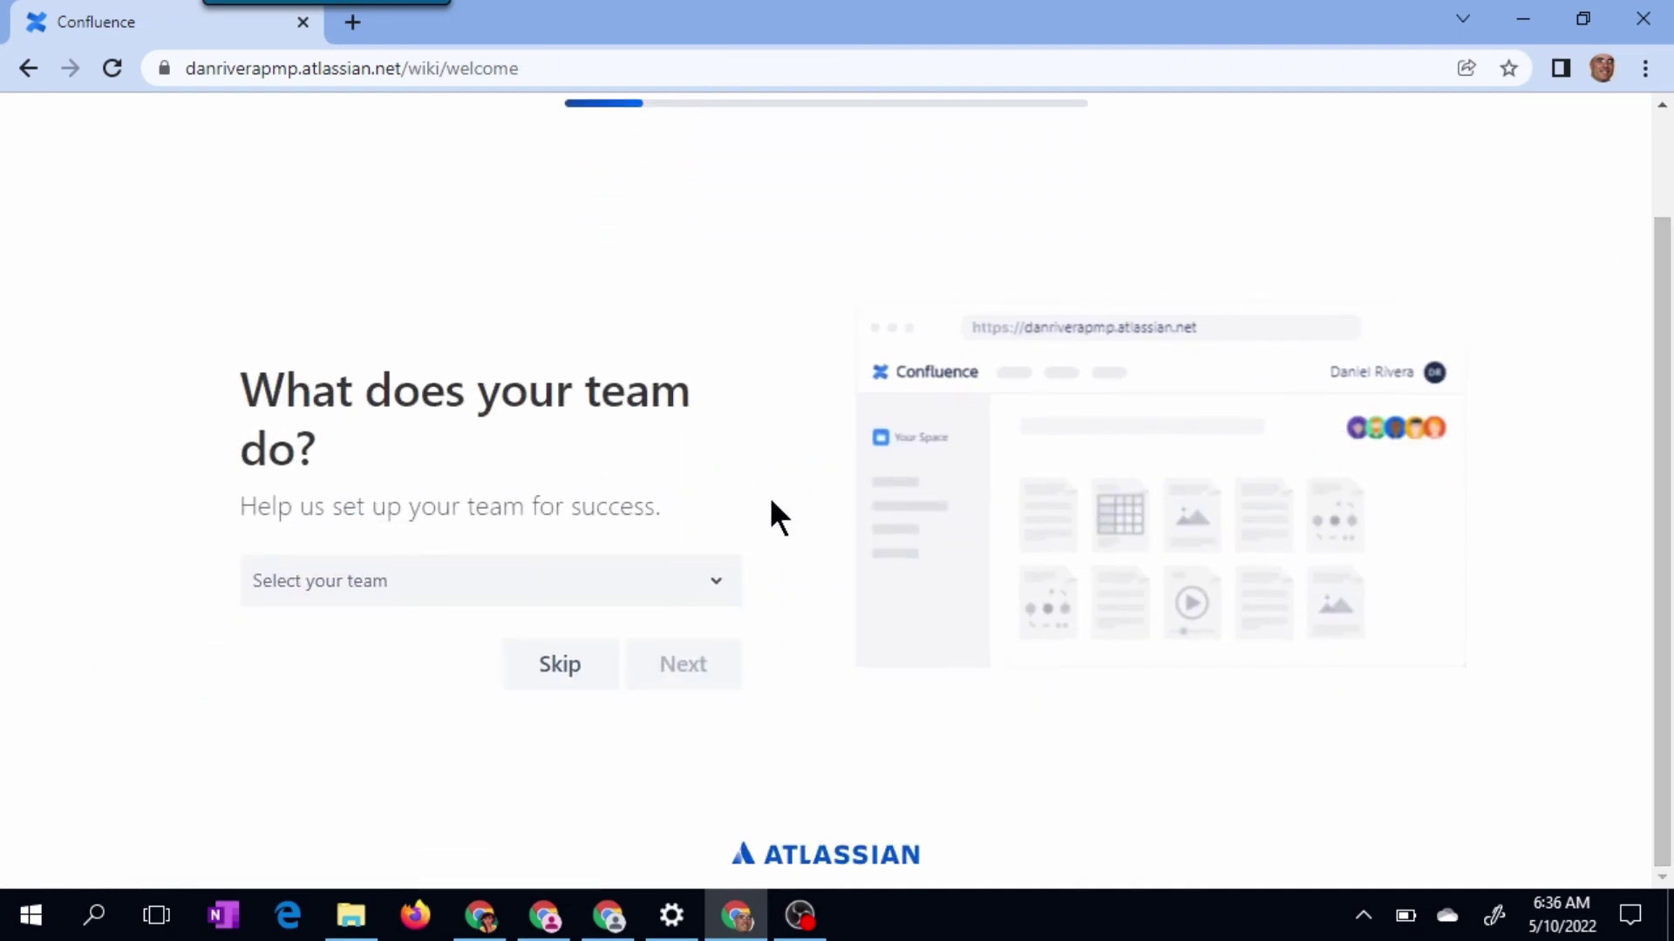
{"action": "left_click", "coordinate": [514, 586]}
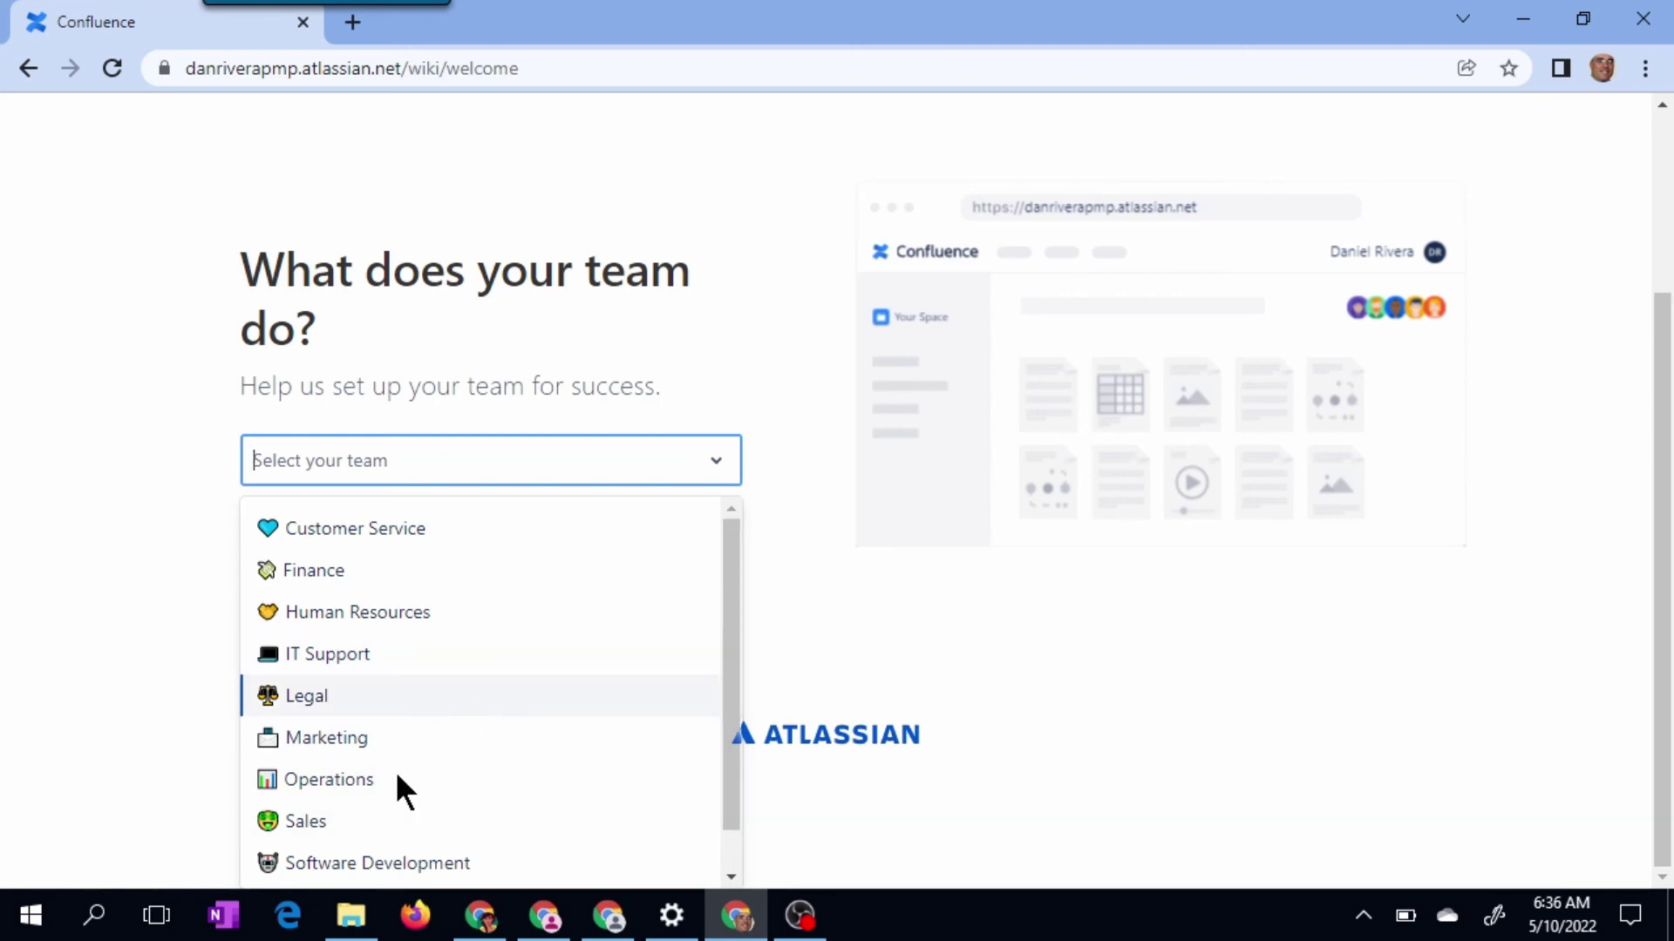
{"action": "left_click", "coordinate": [342, 779]}
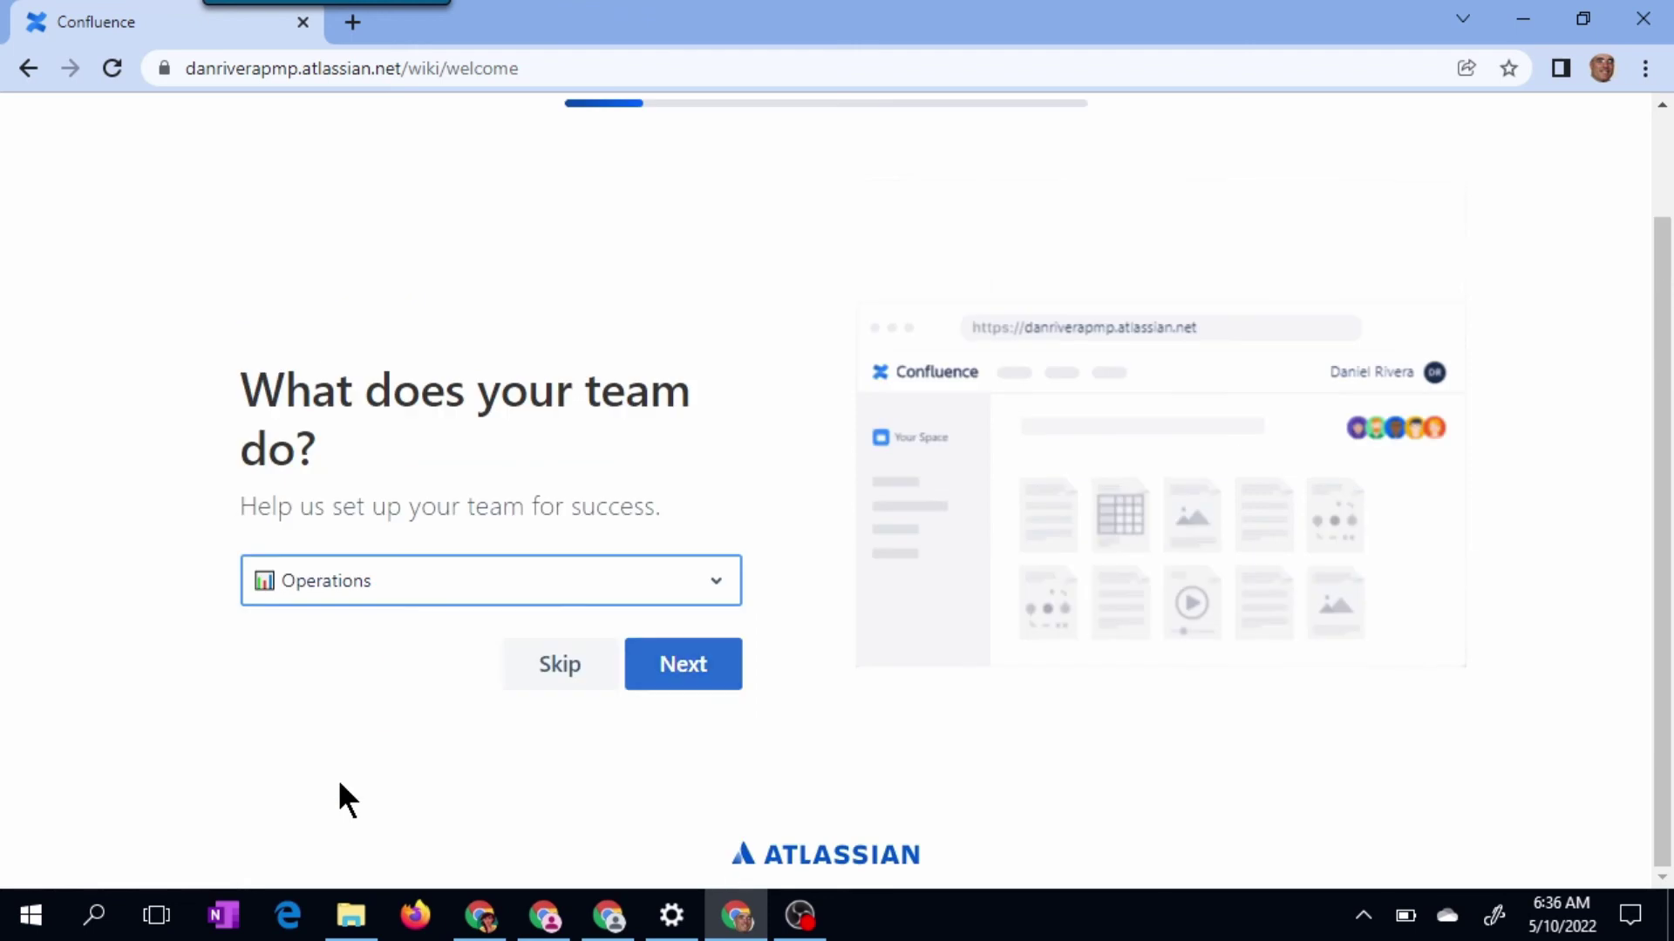
{"action": "left_click", "coordinate": [668, 685]}
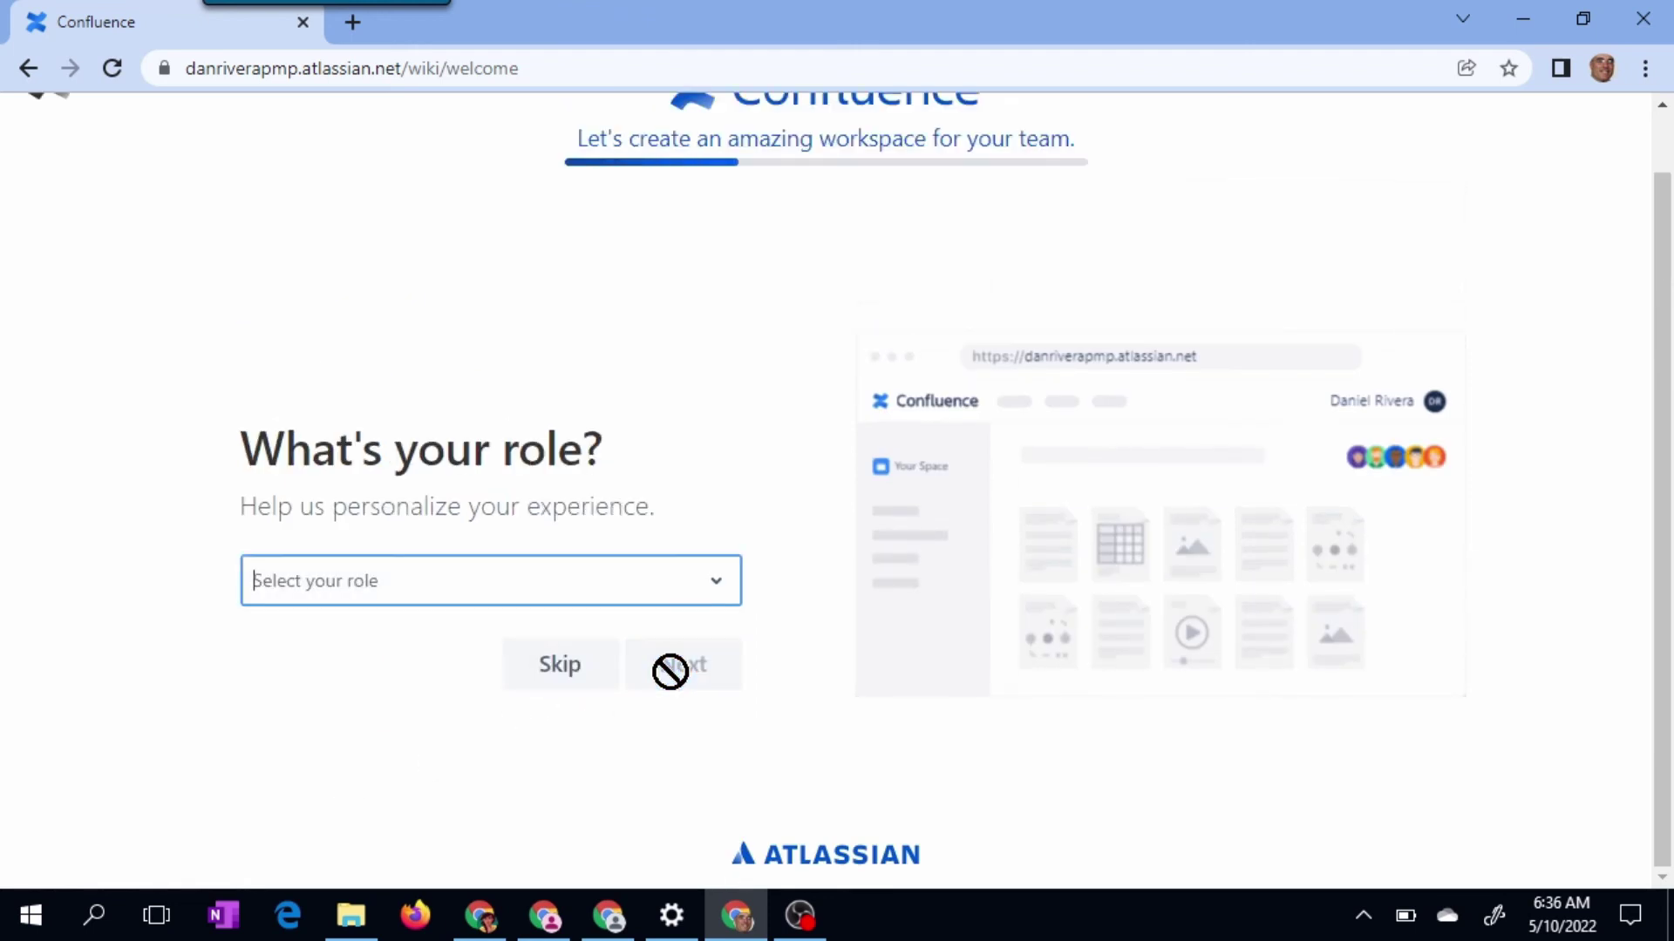
Set the role to Other, specify it as Scrum Master, and continue to the space naming question.
{"action": "left_click", "coordinate": [642, 586]}
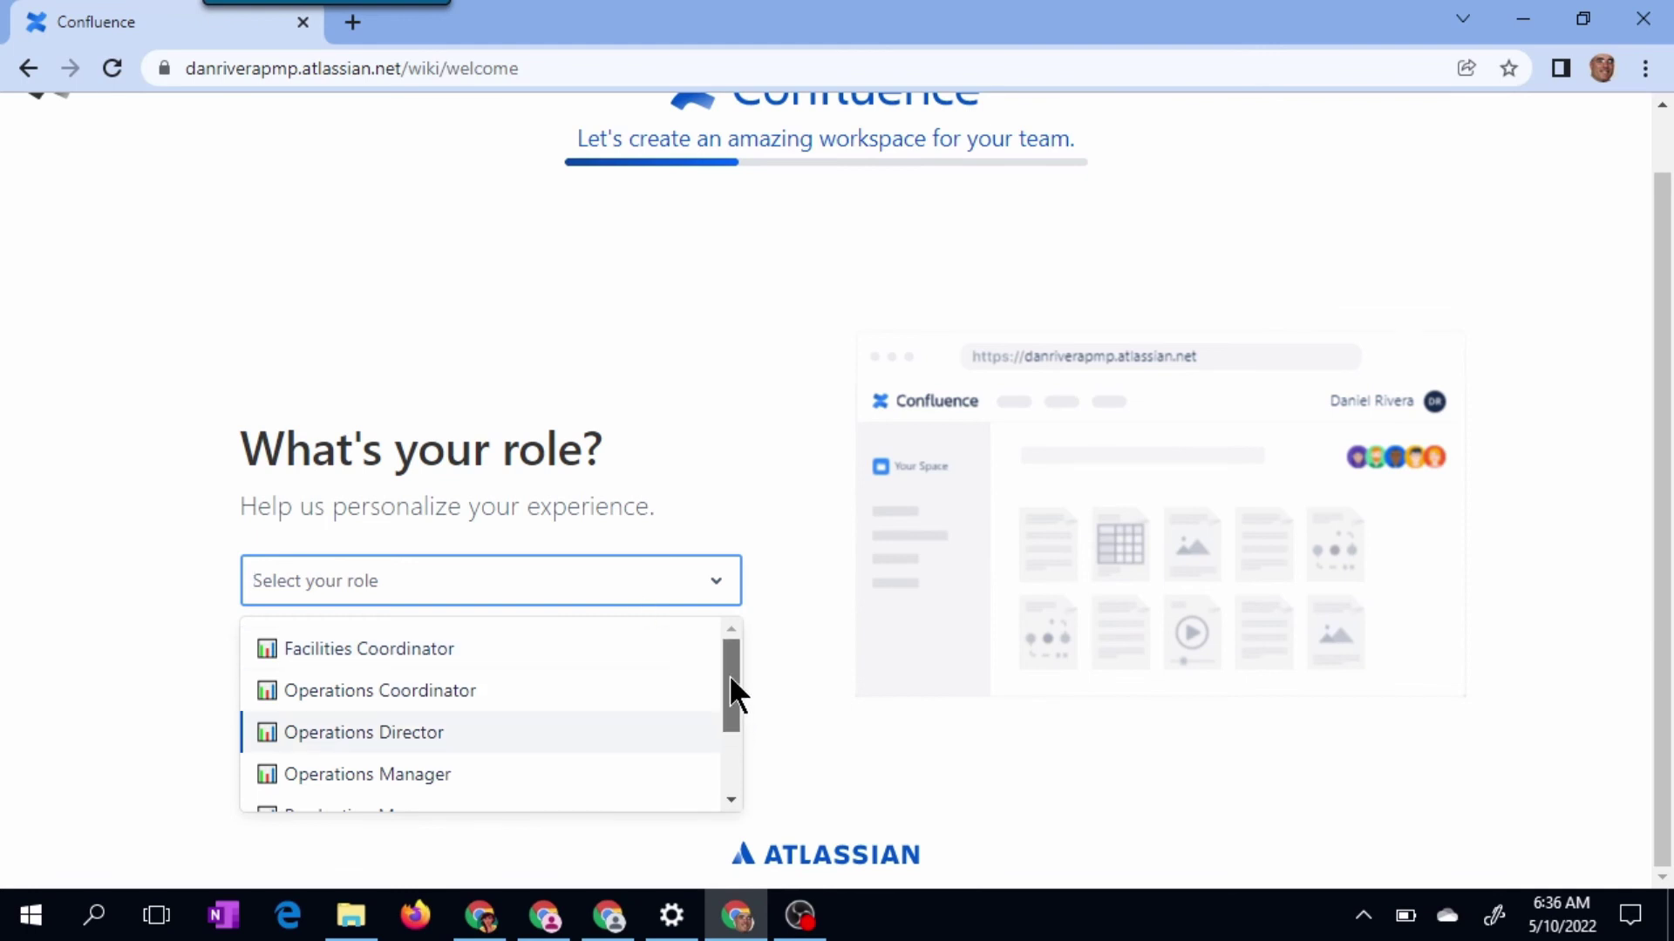
{"action": "left_click_drag", "start_coordinate": [731, 679], "coordinate": [734, 754]}
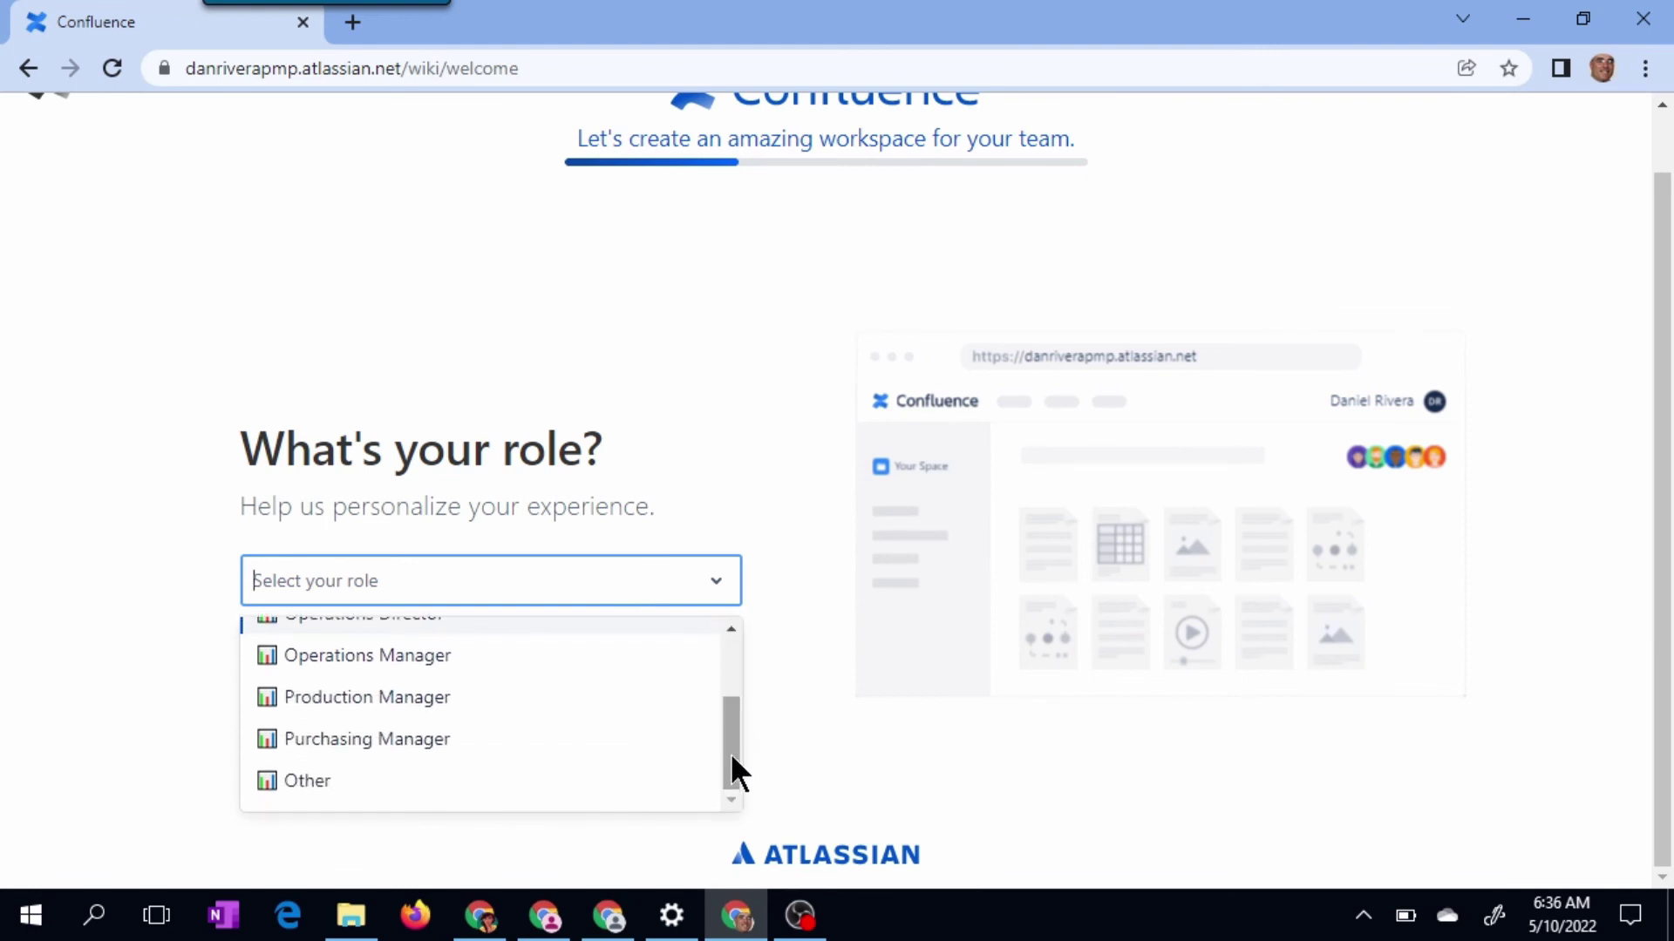
{"action": "left_click", "coordinate": [518, 789]}
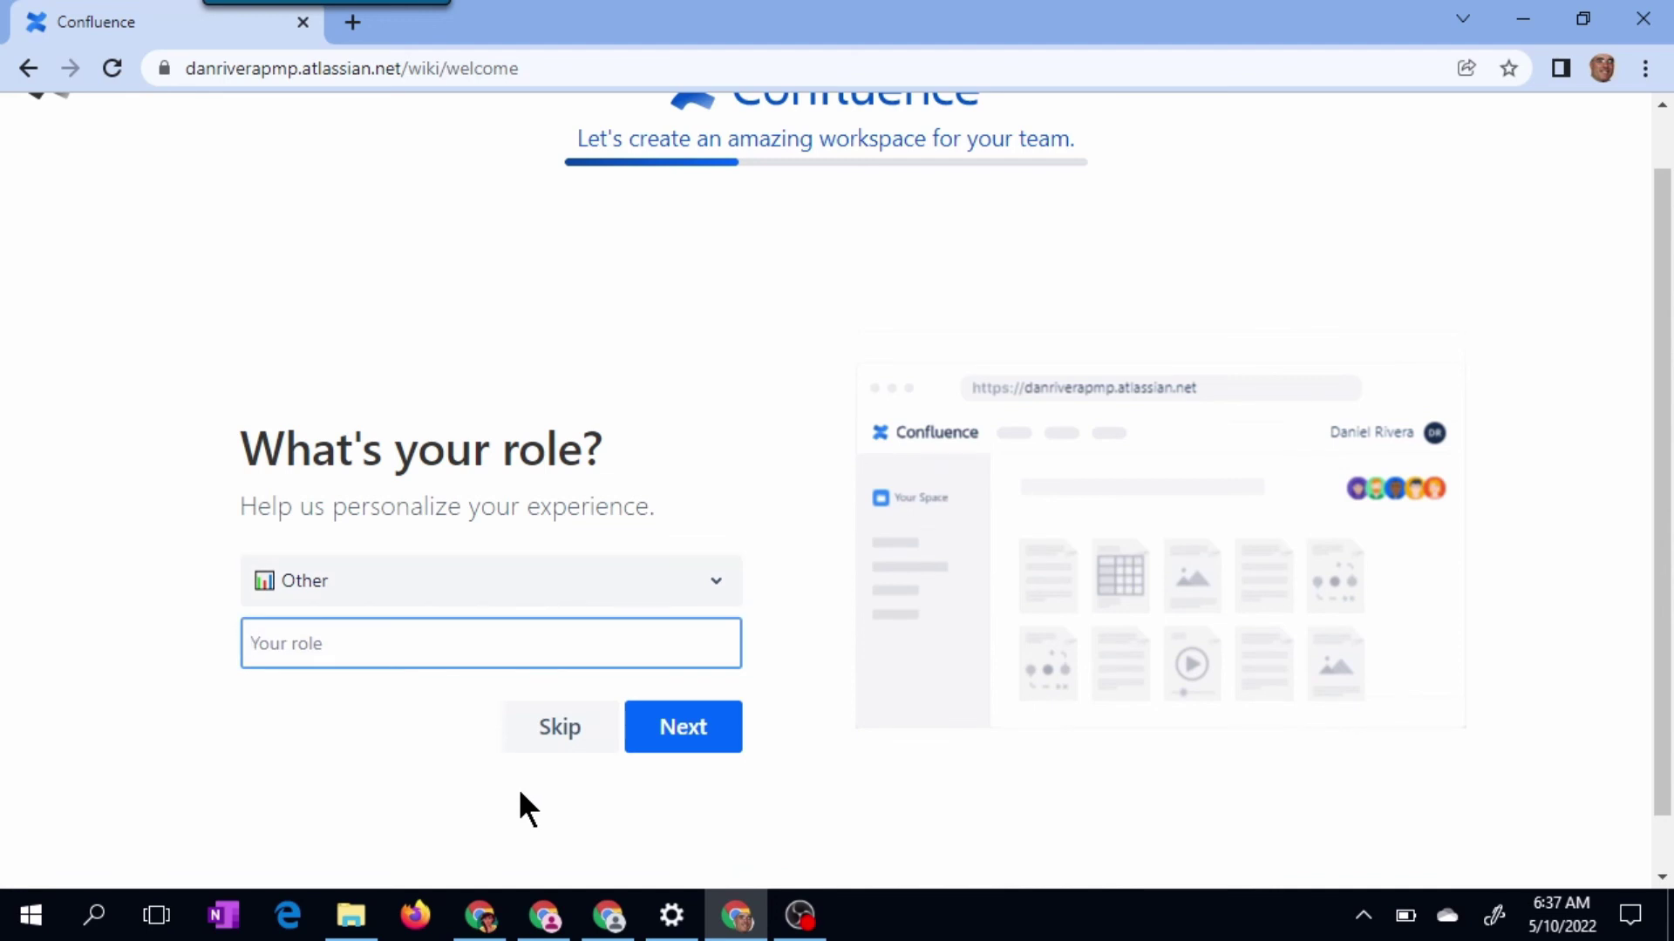
{"action": "type", "text": "Scrum Master"}
{"action": "left_click", "coordinate": [646, 735]}
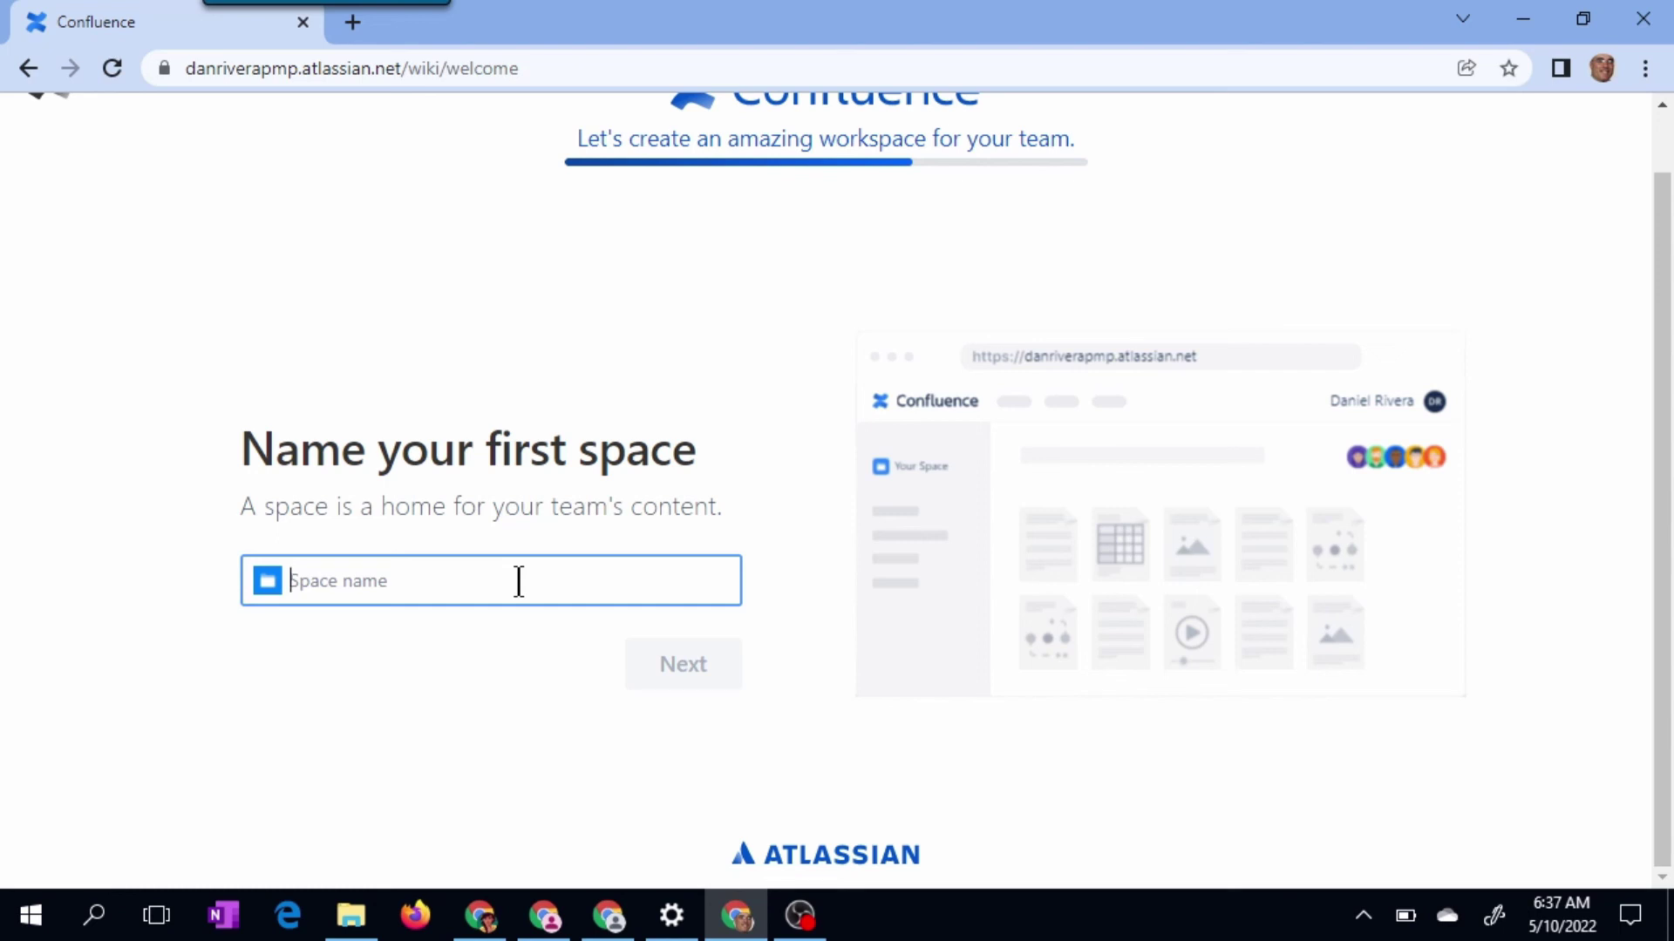
Name the first space with the site owner's short name followed by PMP, and continue to the teammate invitations.
{"action": "type", "text": "DanRivera"}
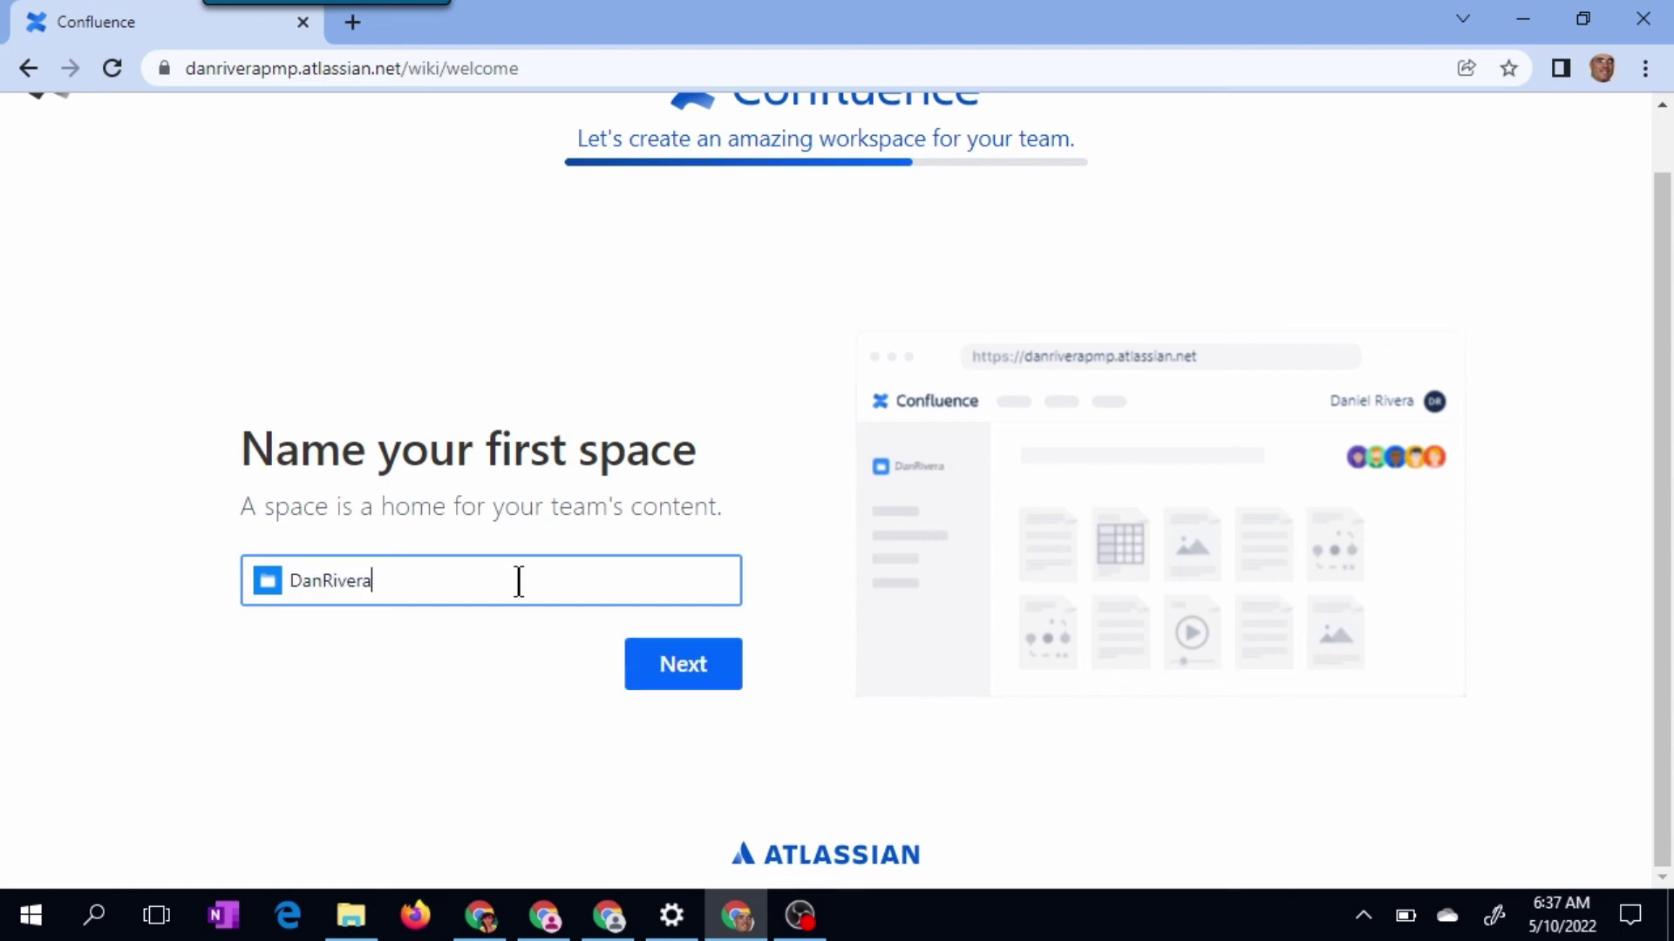
{"action": "type", "text": "PM"}
{"action": "key", "text": "BackSpace"}
{"action": "type", "text": "MP"}
{"action": "left_click", "coordinate": [706, 680]}
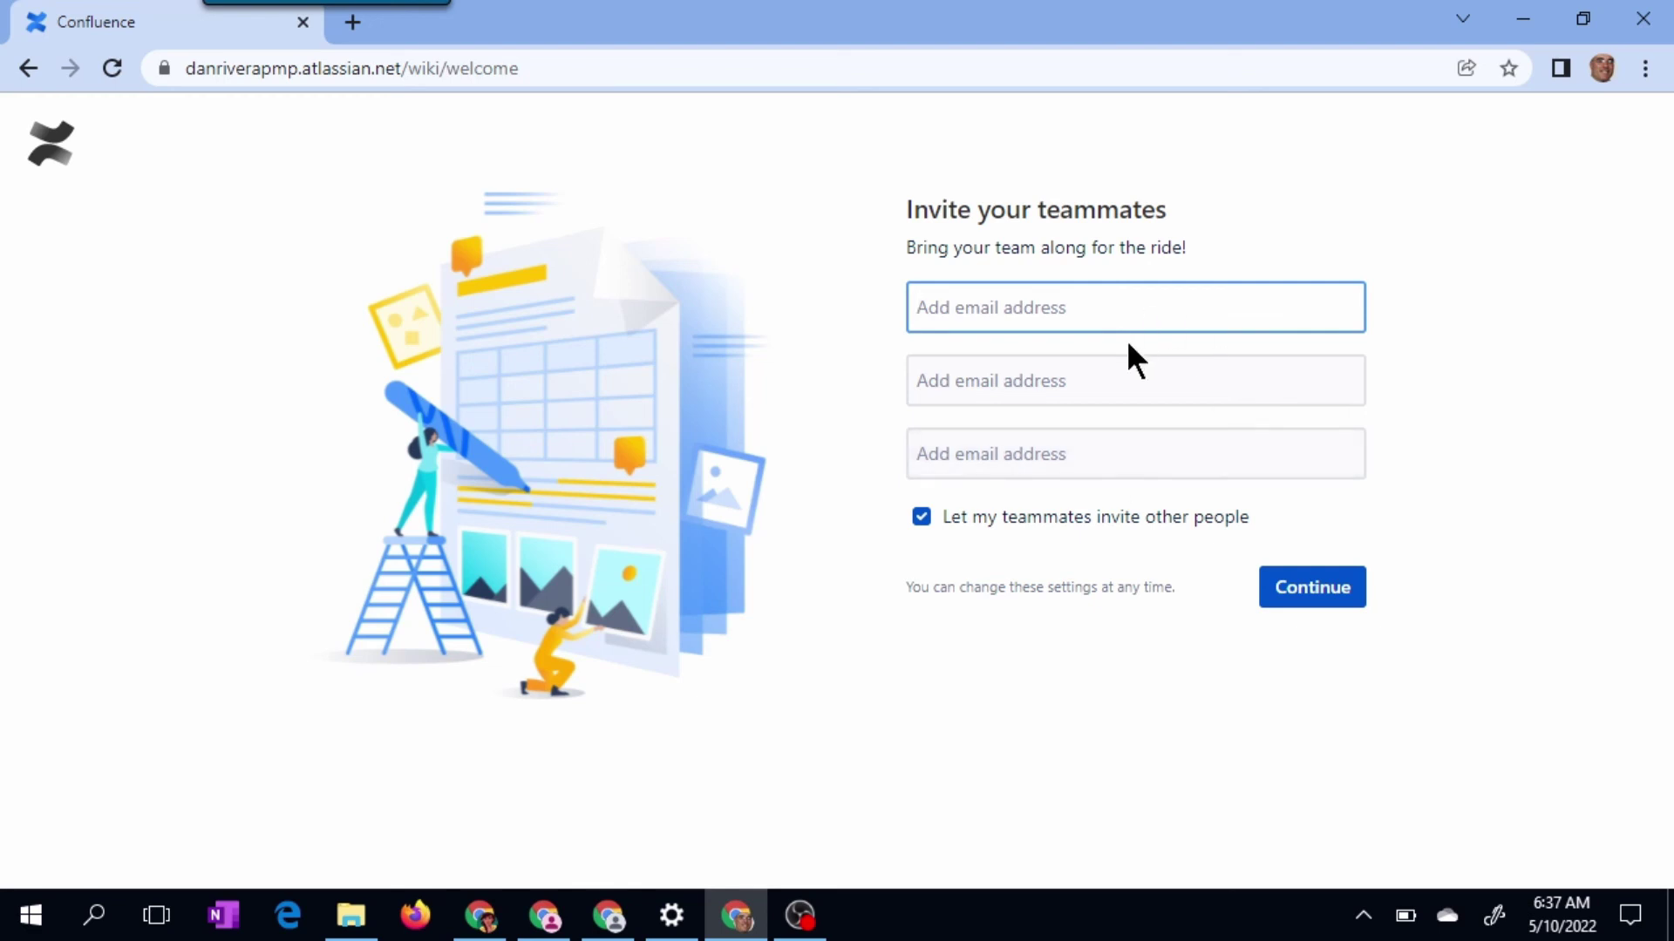
Continue without inviting teammates, then close the Confluence welcome tour offer and the Quickstart guide.
{"action": "left_click", "coordinate": [1318, 596]}
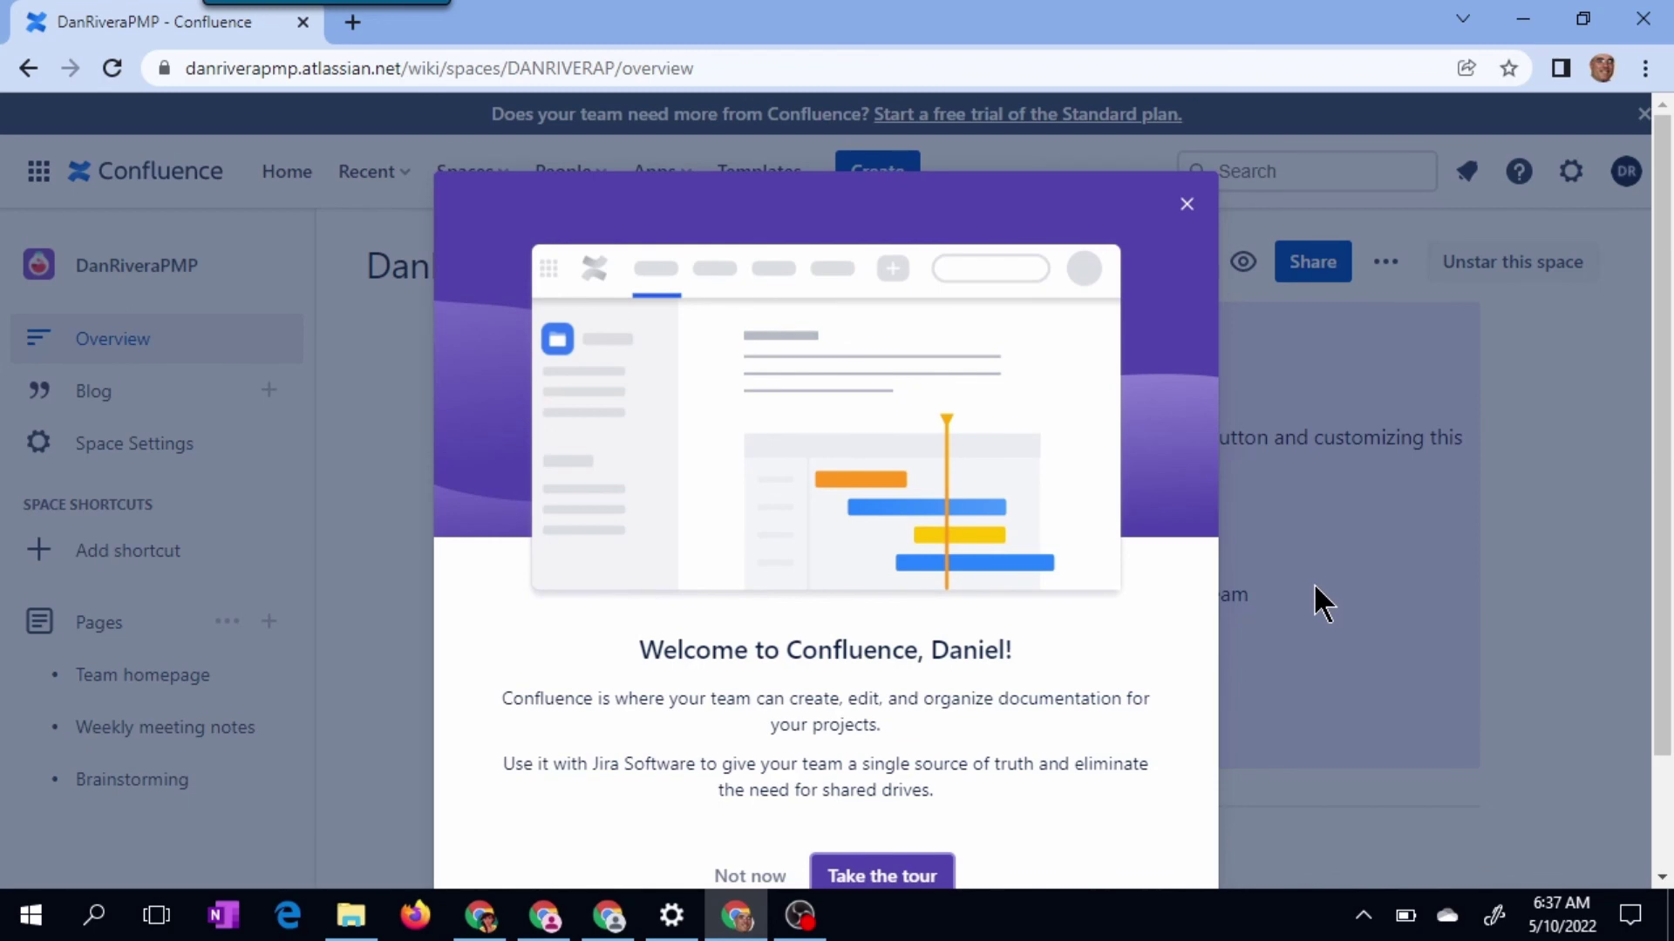
{"action": "left_click", "coordinate": [1185, 205]}
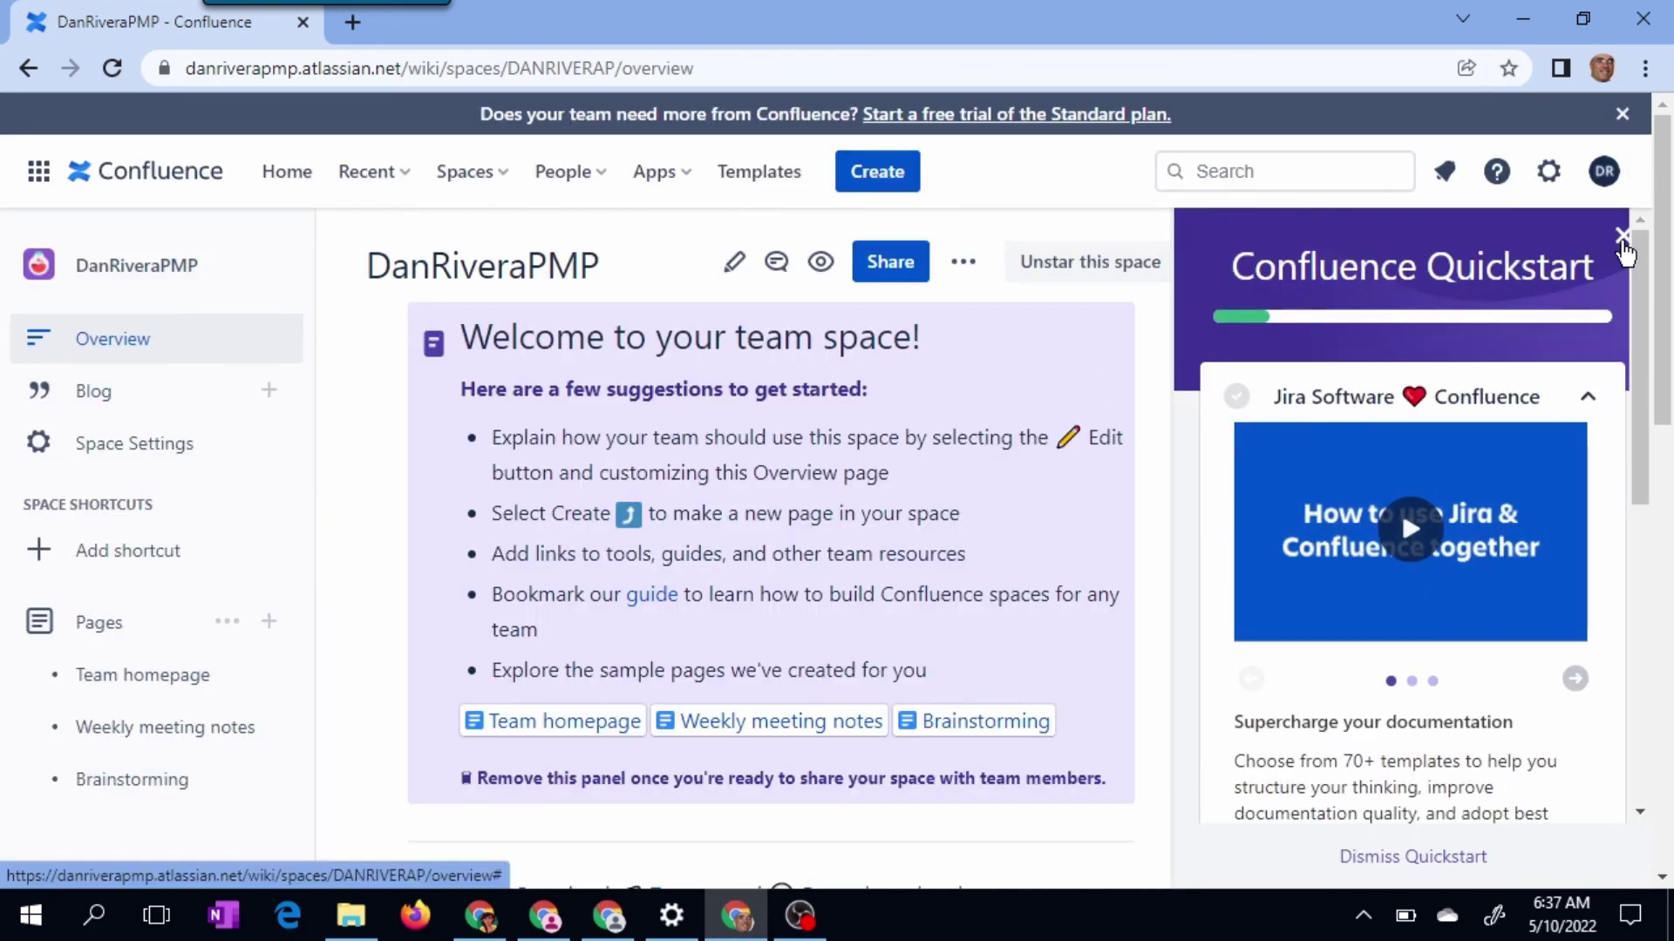
{"action": "left_click", "coordinate": [1622, 236]}
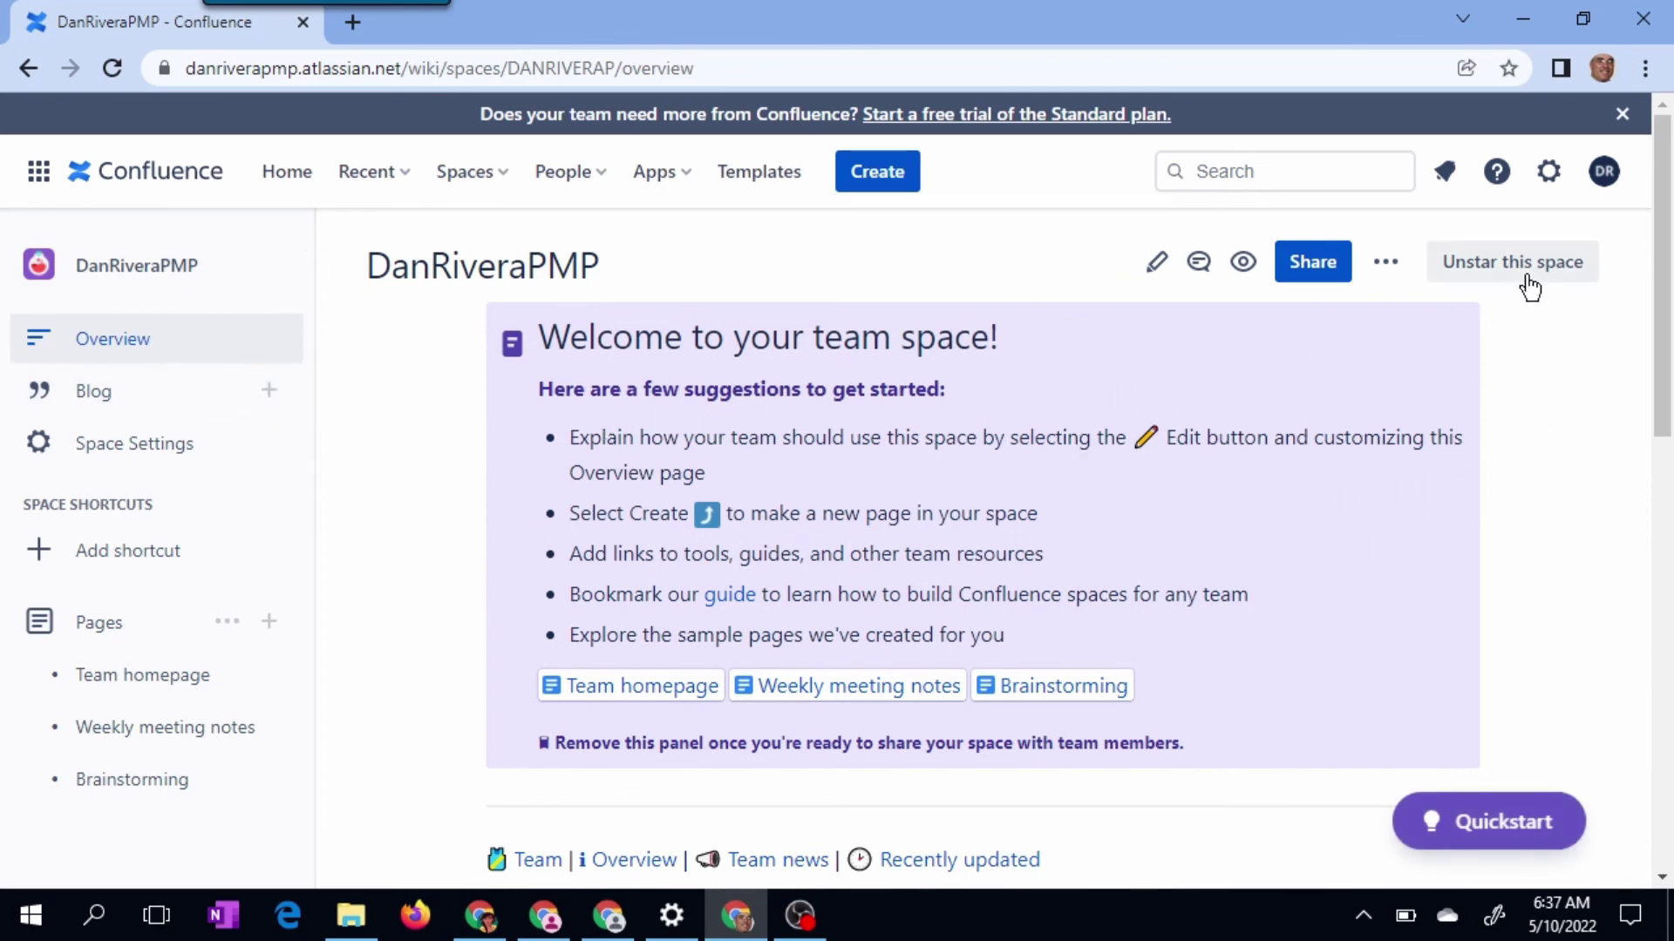
Look over the new space's Overview page down to its recently updated pages and return to its beginning.
{"action": "scroll", "coordinate": [1662, 279], "scroll_direction": "down", "scroll_amount": 2}
{"action": "scroll", "coordinate": [1663, 349], "scroll_direction": "down", "scroll_amount": 4}
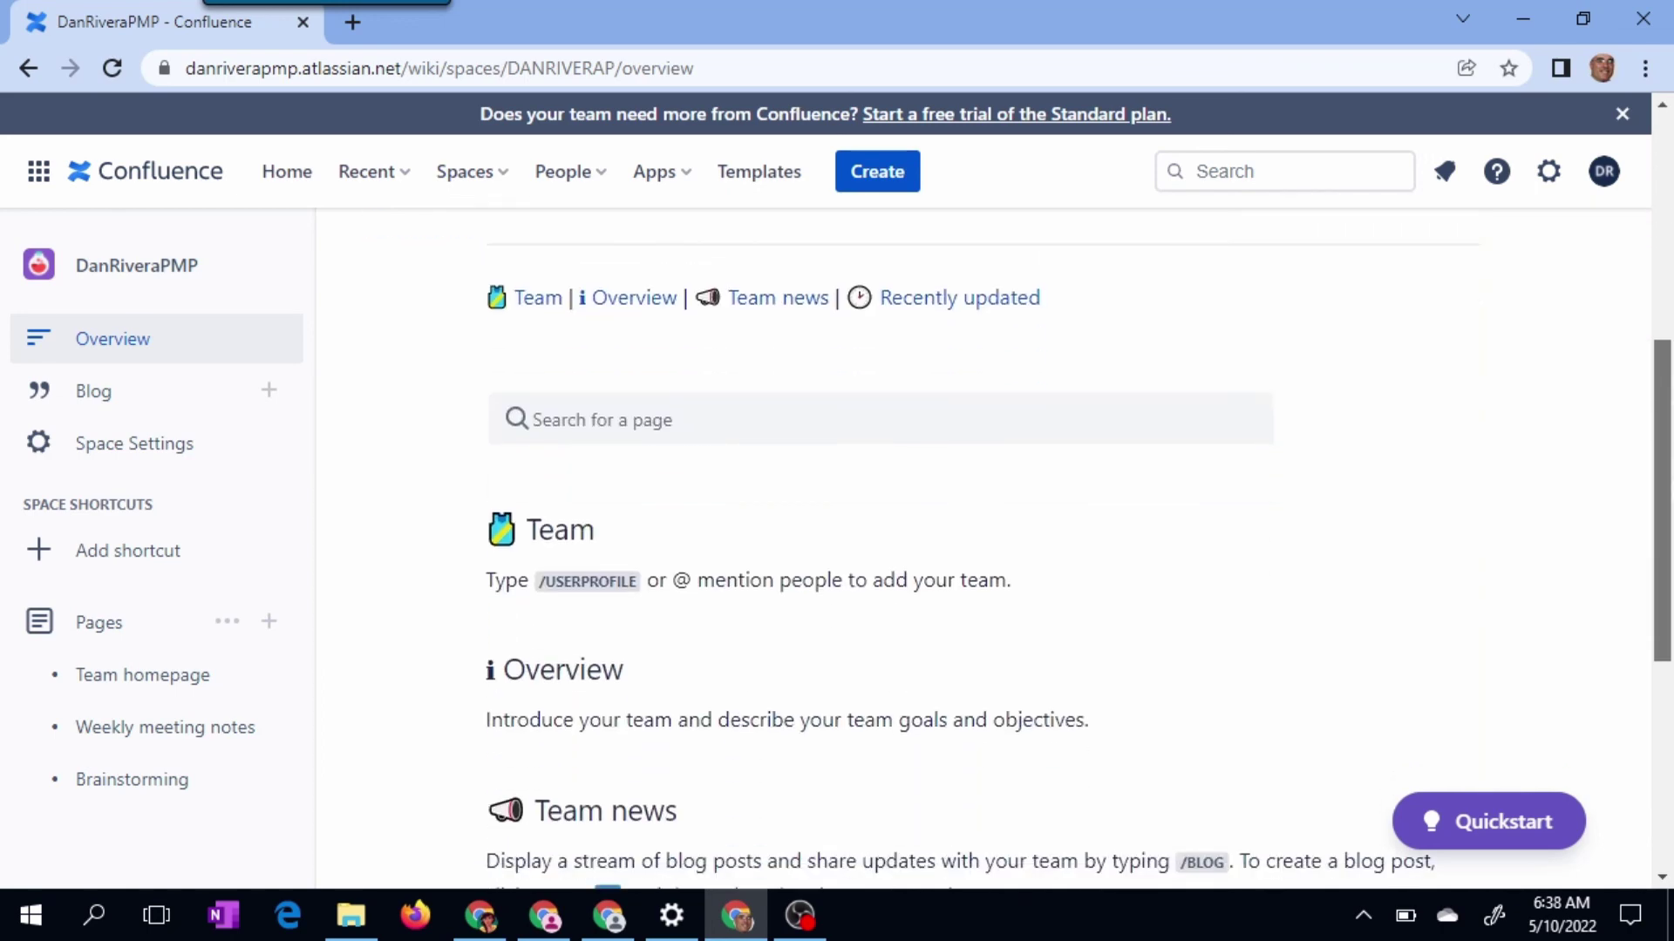
{"action": "scroll", "coordinate": [984, 549], "scroll_direction": "down", "scroll_amount": 5}
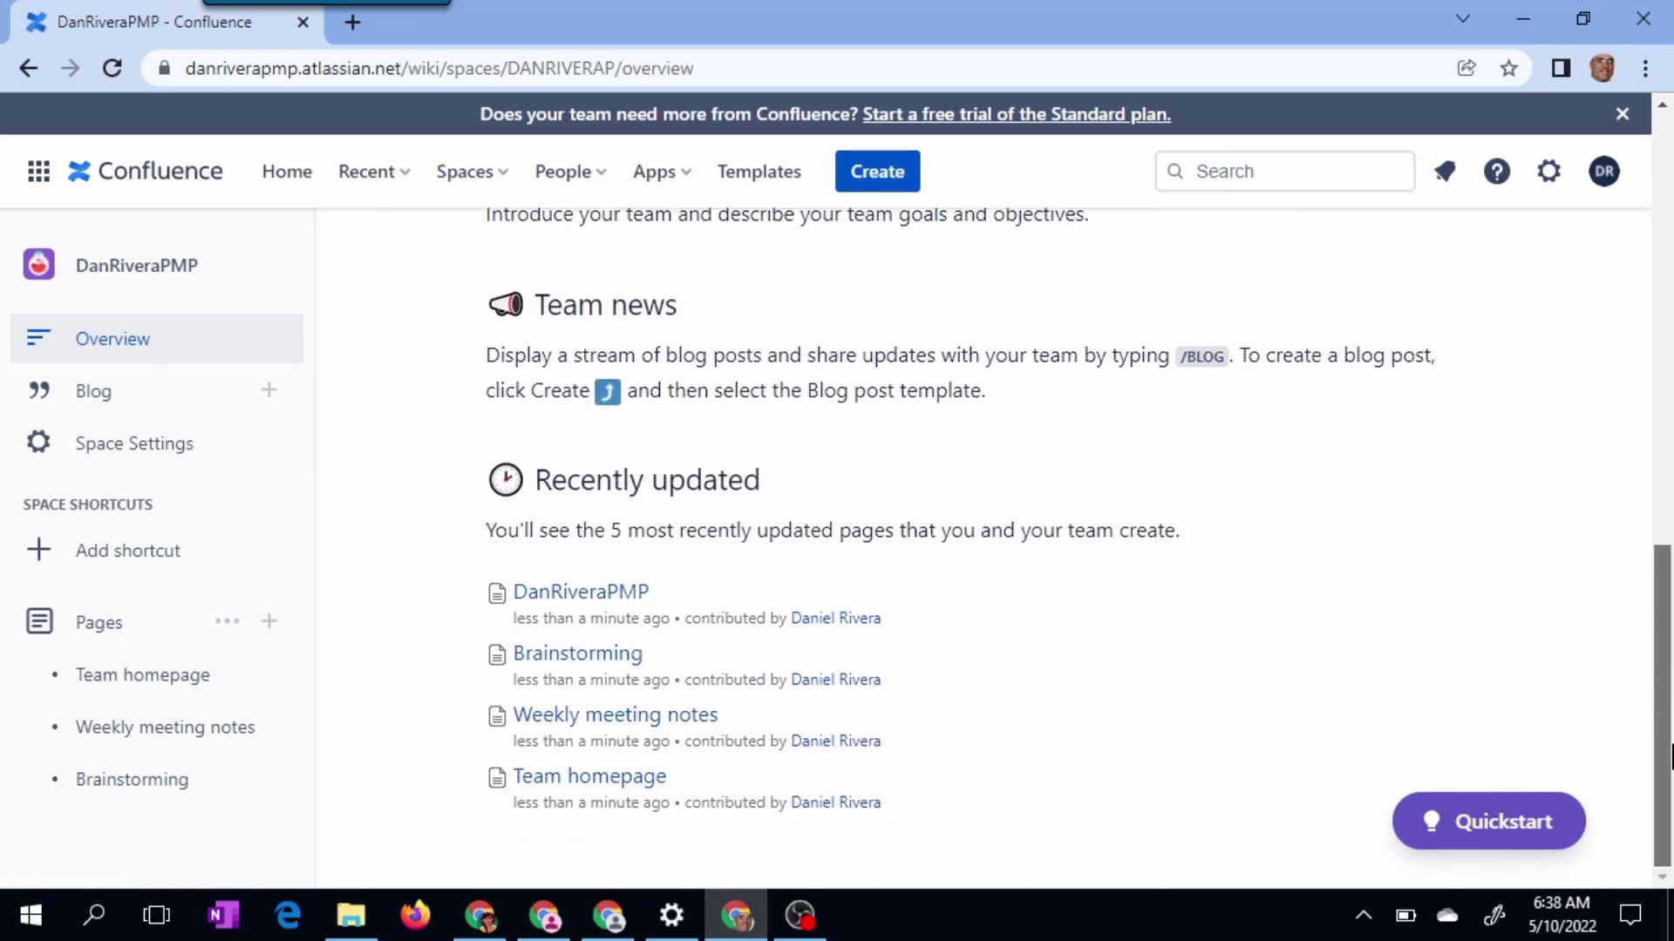
{"action": "left_click_drag", "start_coordinate": [1666, 691], "coordinate": [1651, 277]}
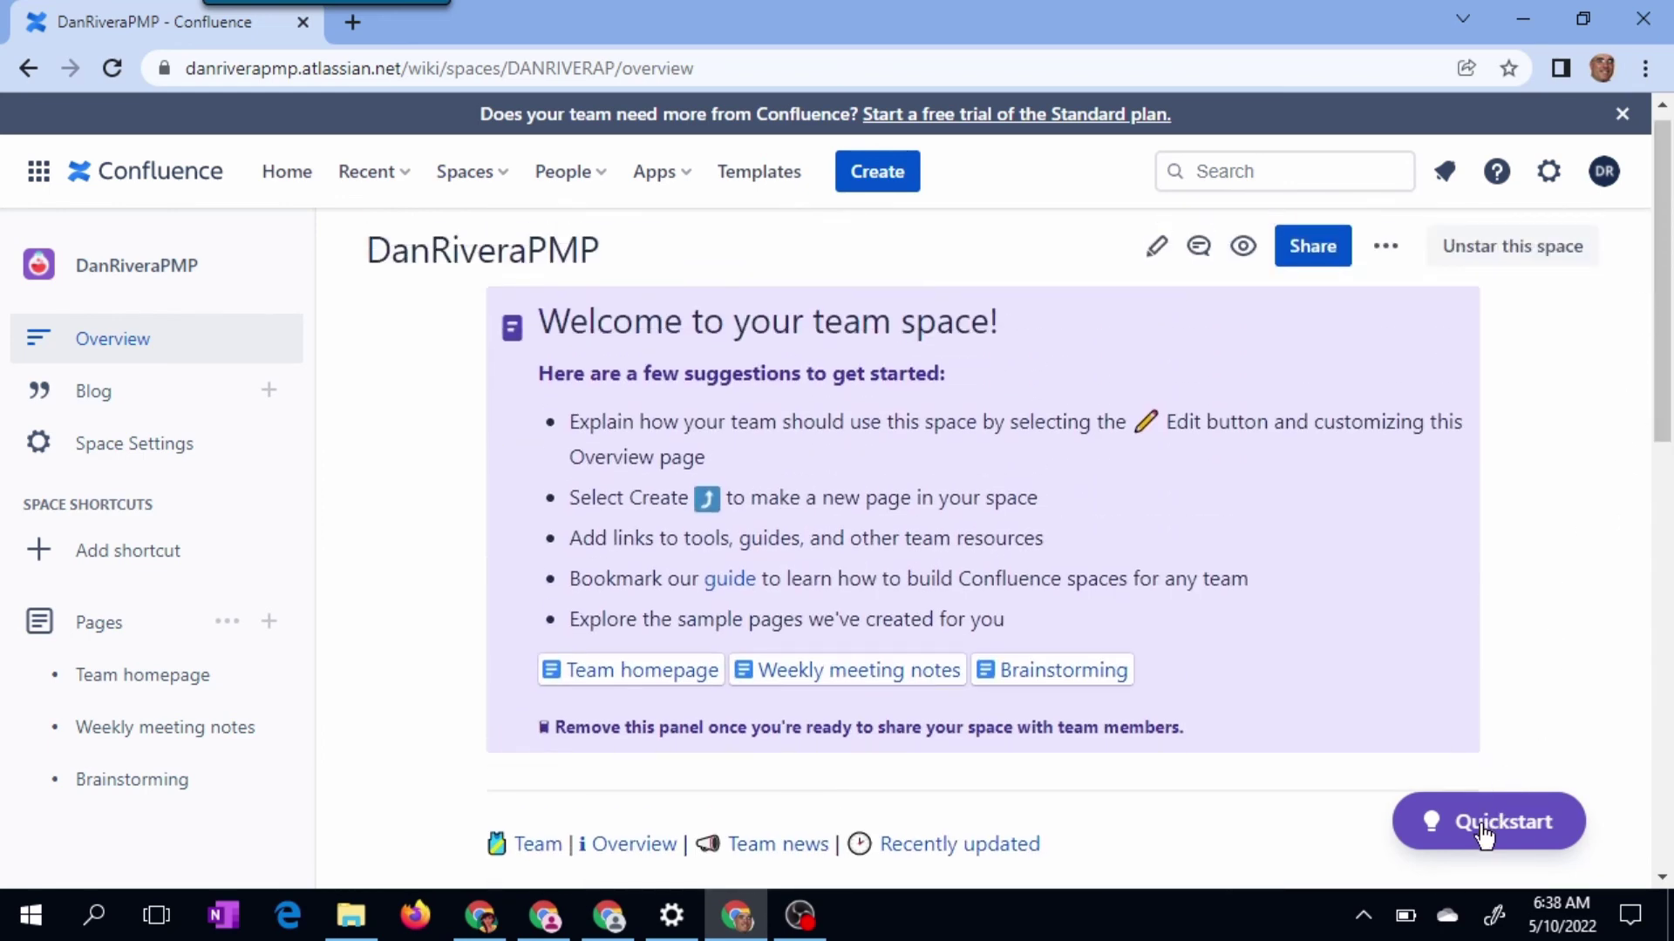